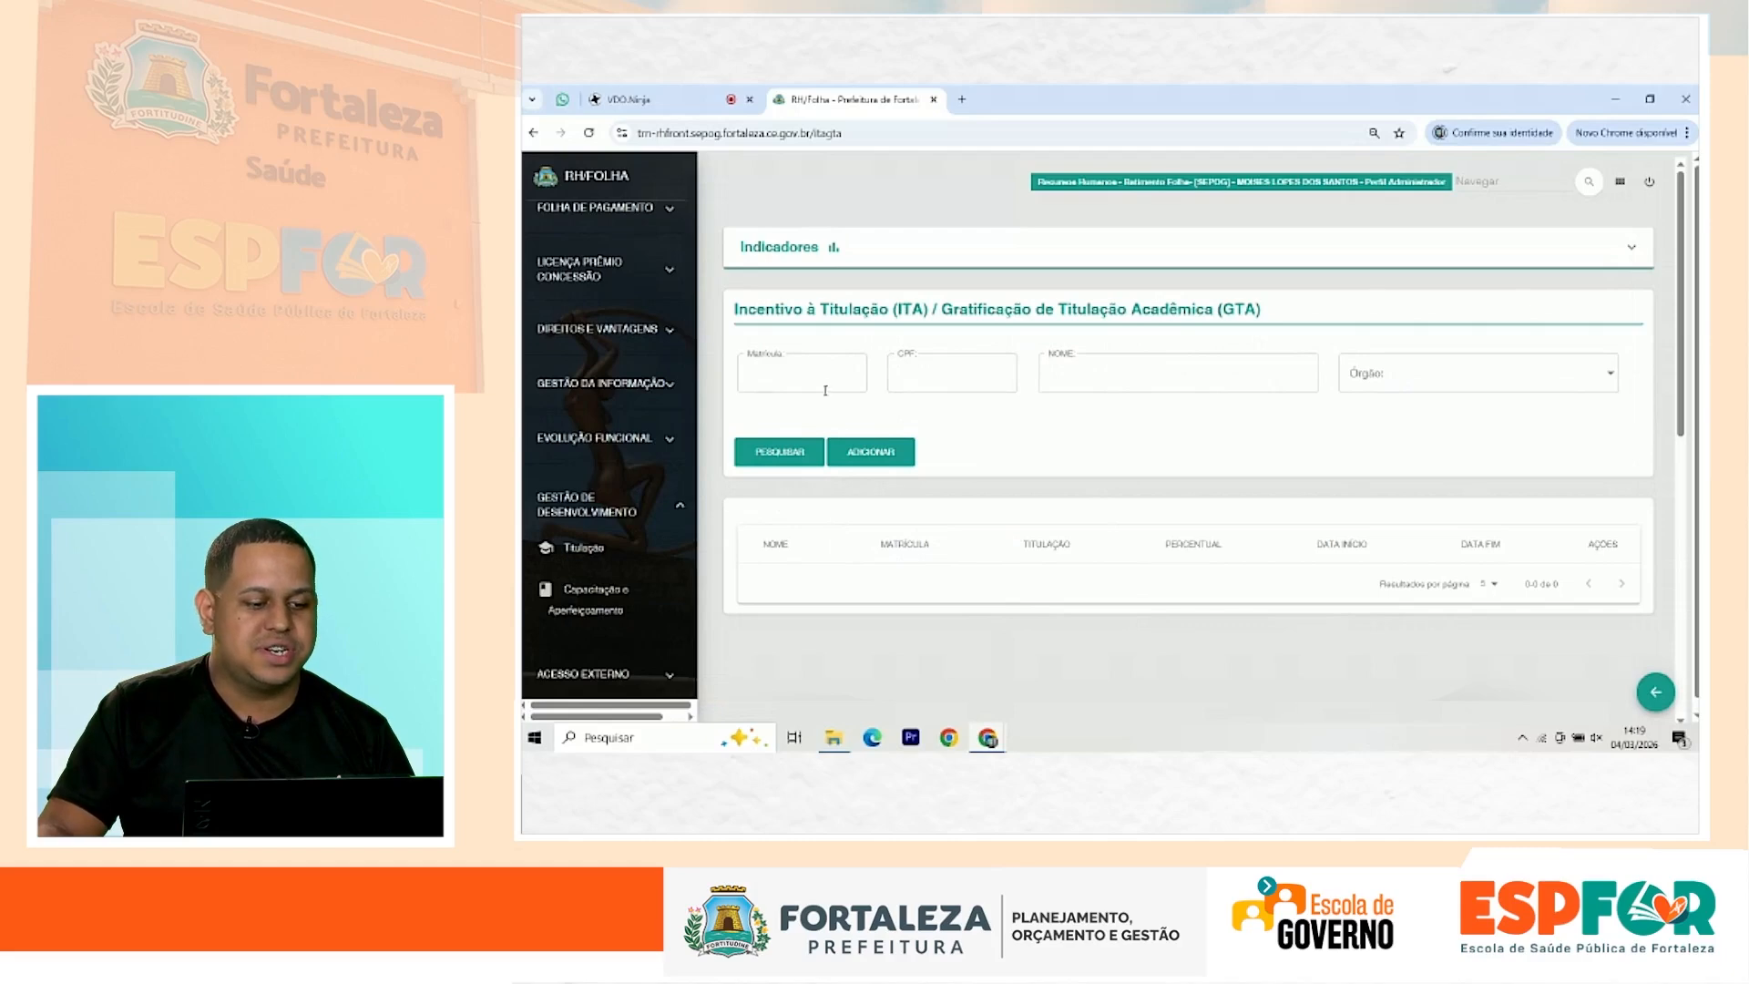
Step: Search ITA/GTA incentive records by the employee's matrícula
click(784, 374)
click(770, 458)
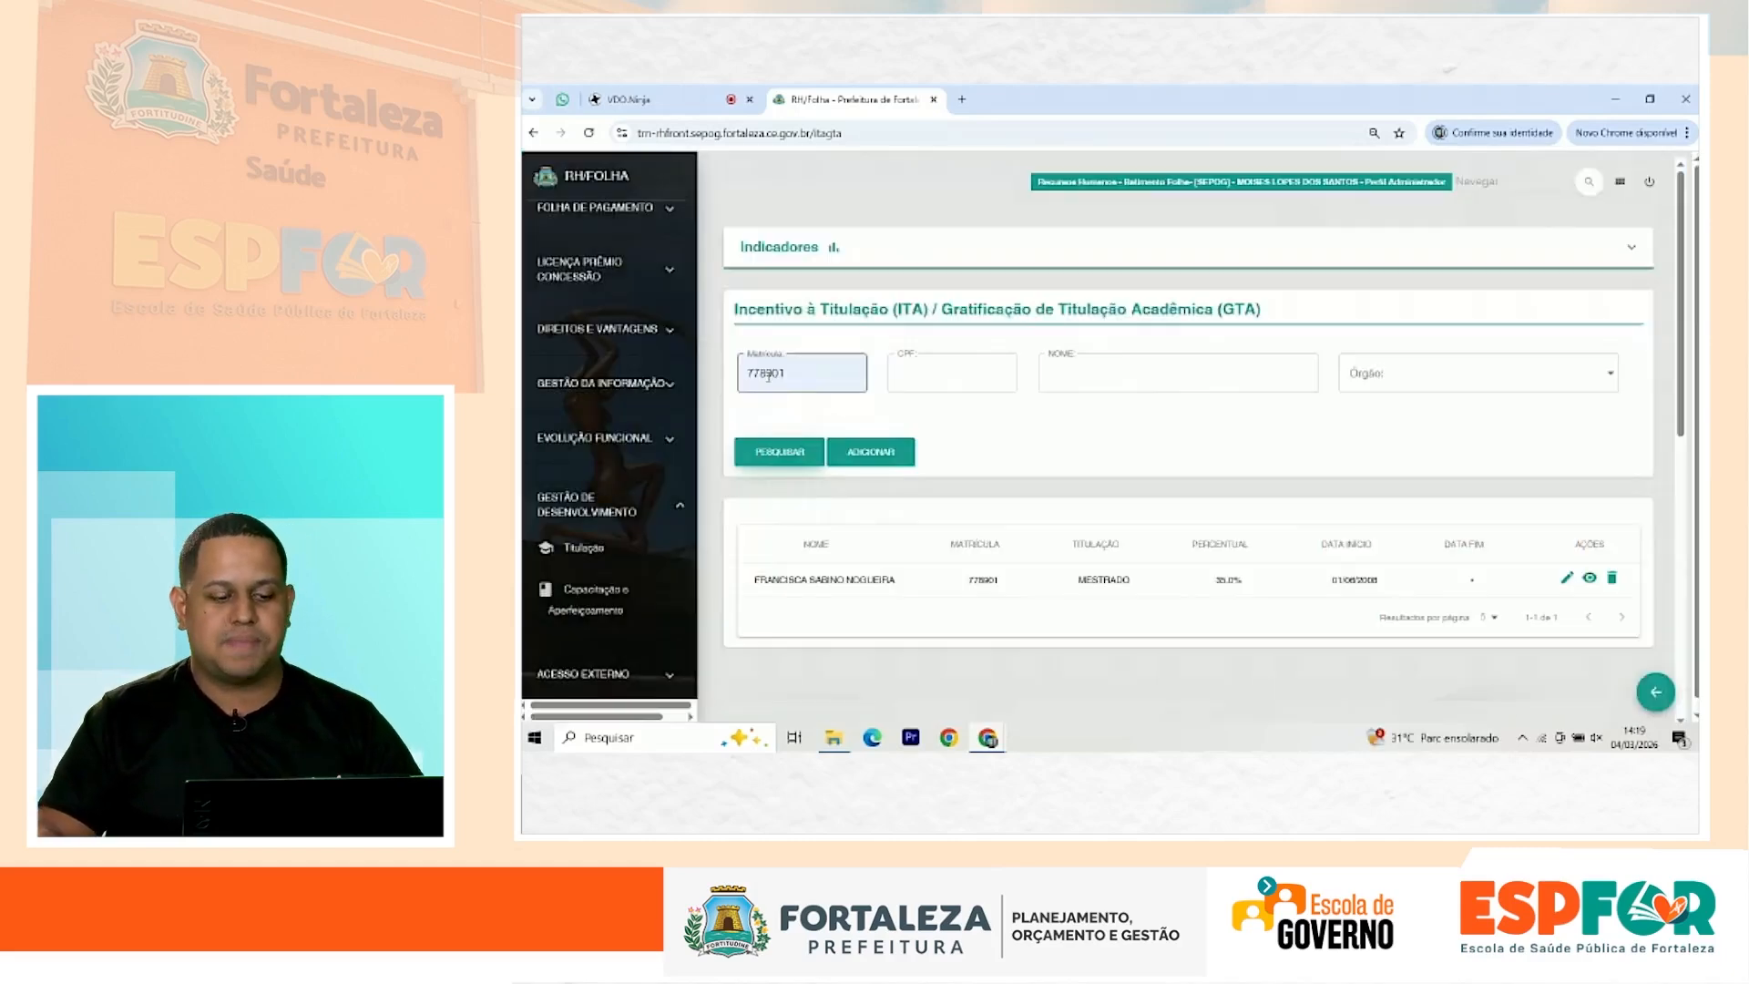
Step: Point out the result's 35.0% Mestrado percentage, 01/06/2008 start date and empty end date
drag(729, 594, 916, 594)
click(937, 596)
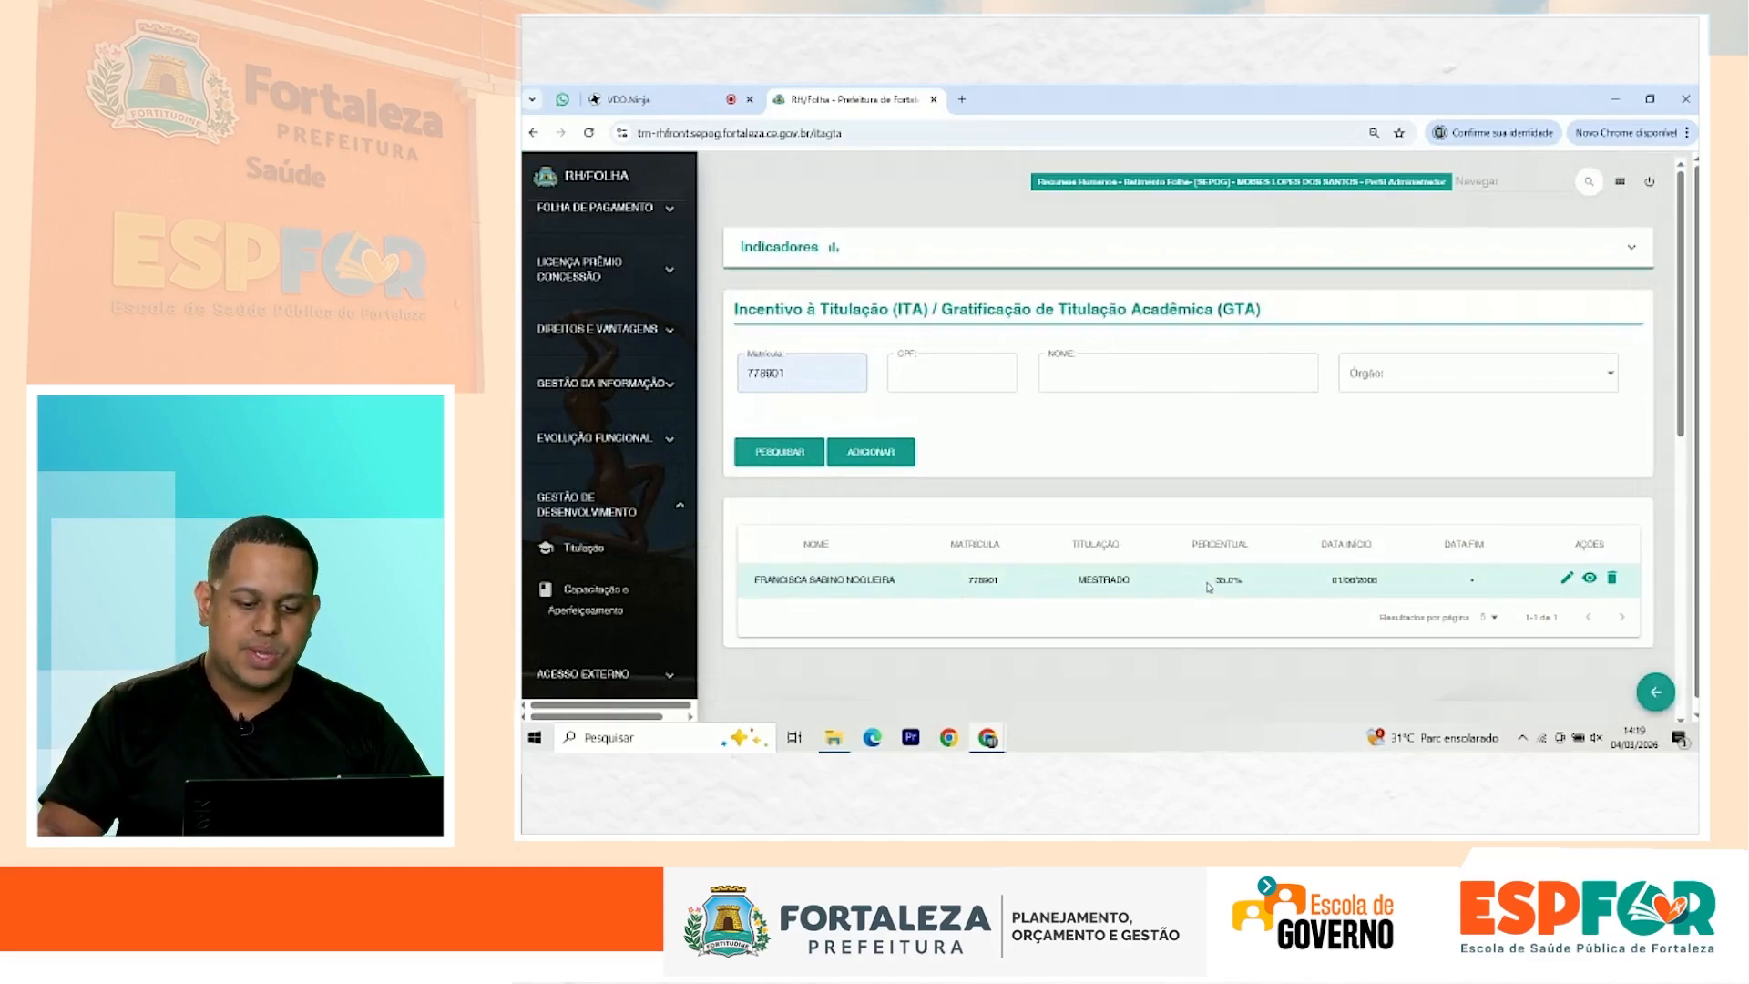
drag(1199, 586, 1261, 594)
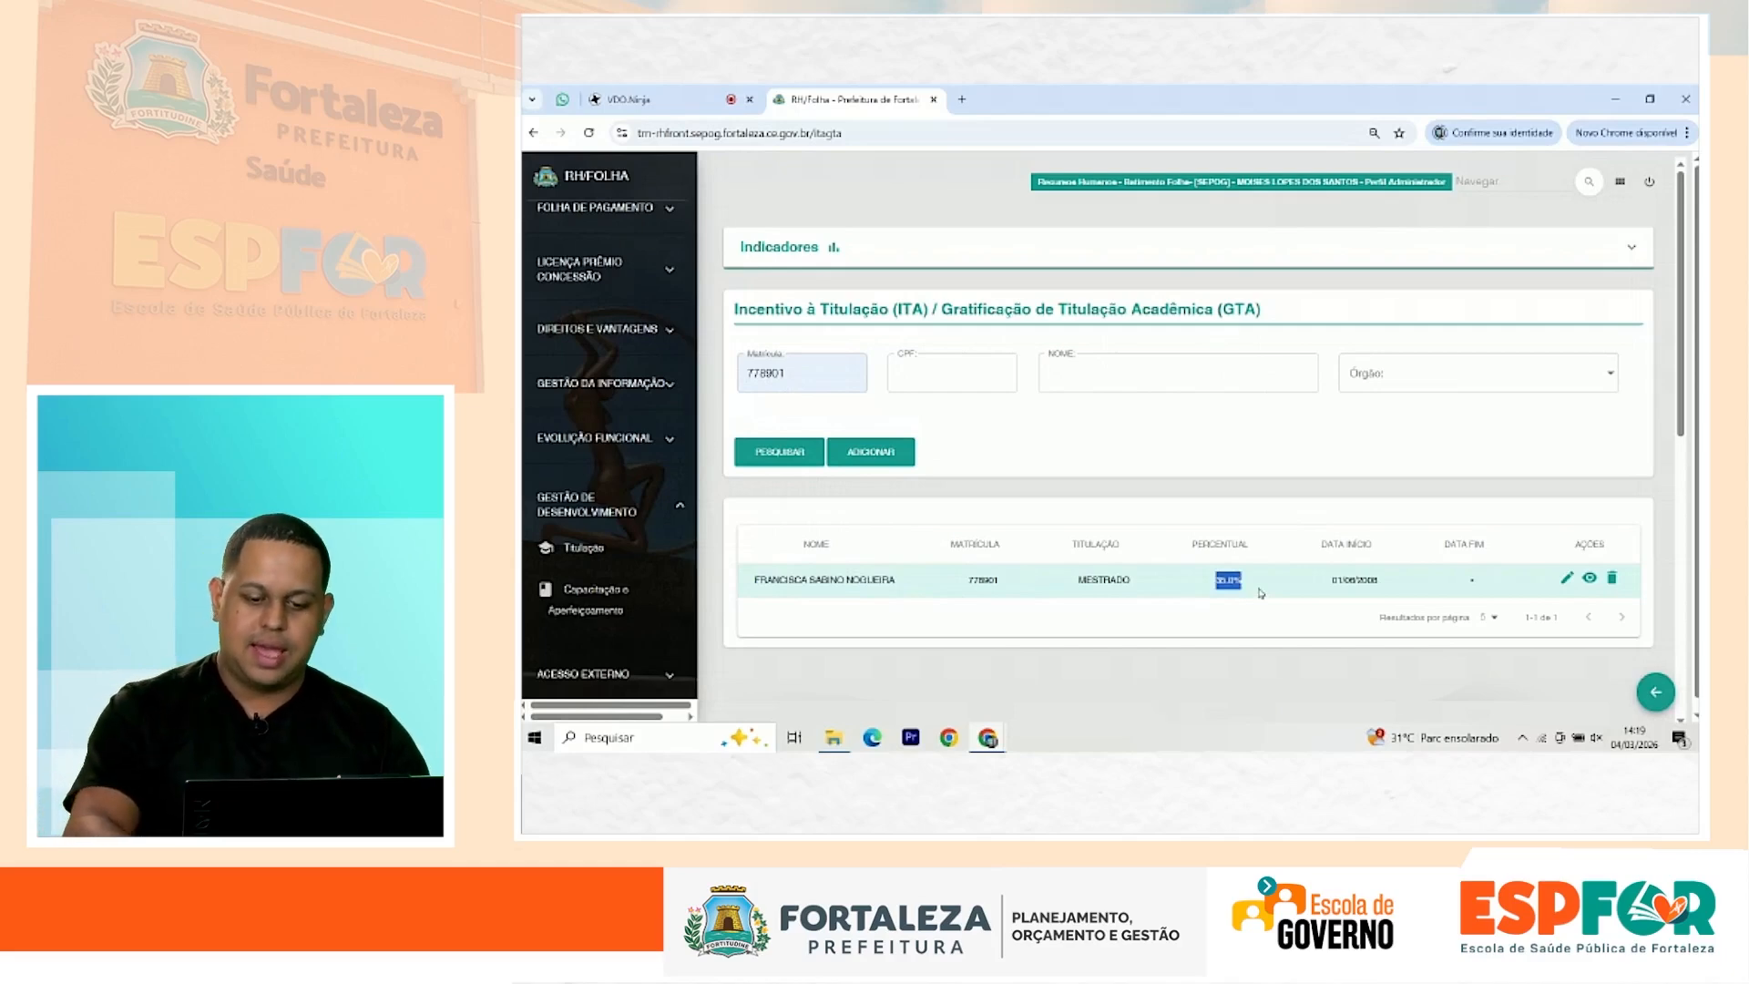
double_click(1460, 583)
triple_click(1359, 585)
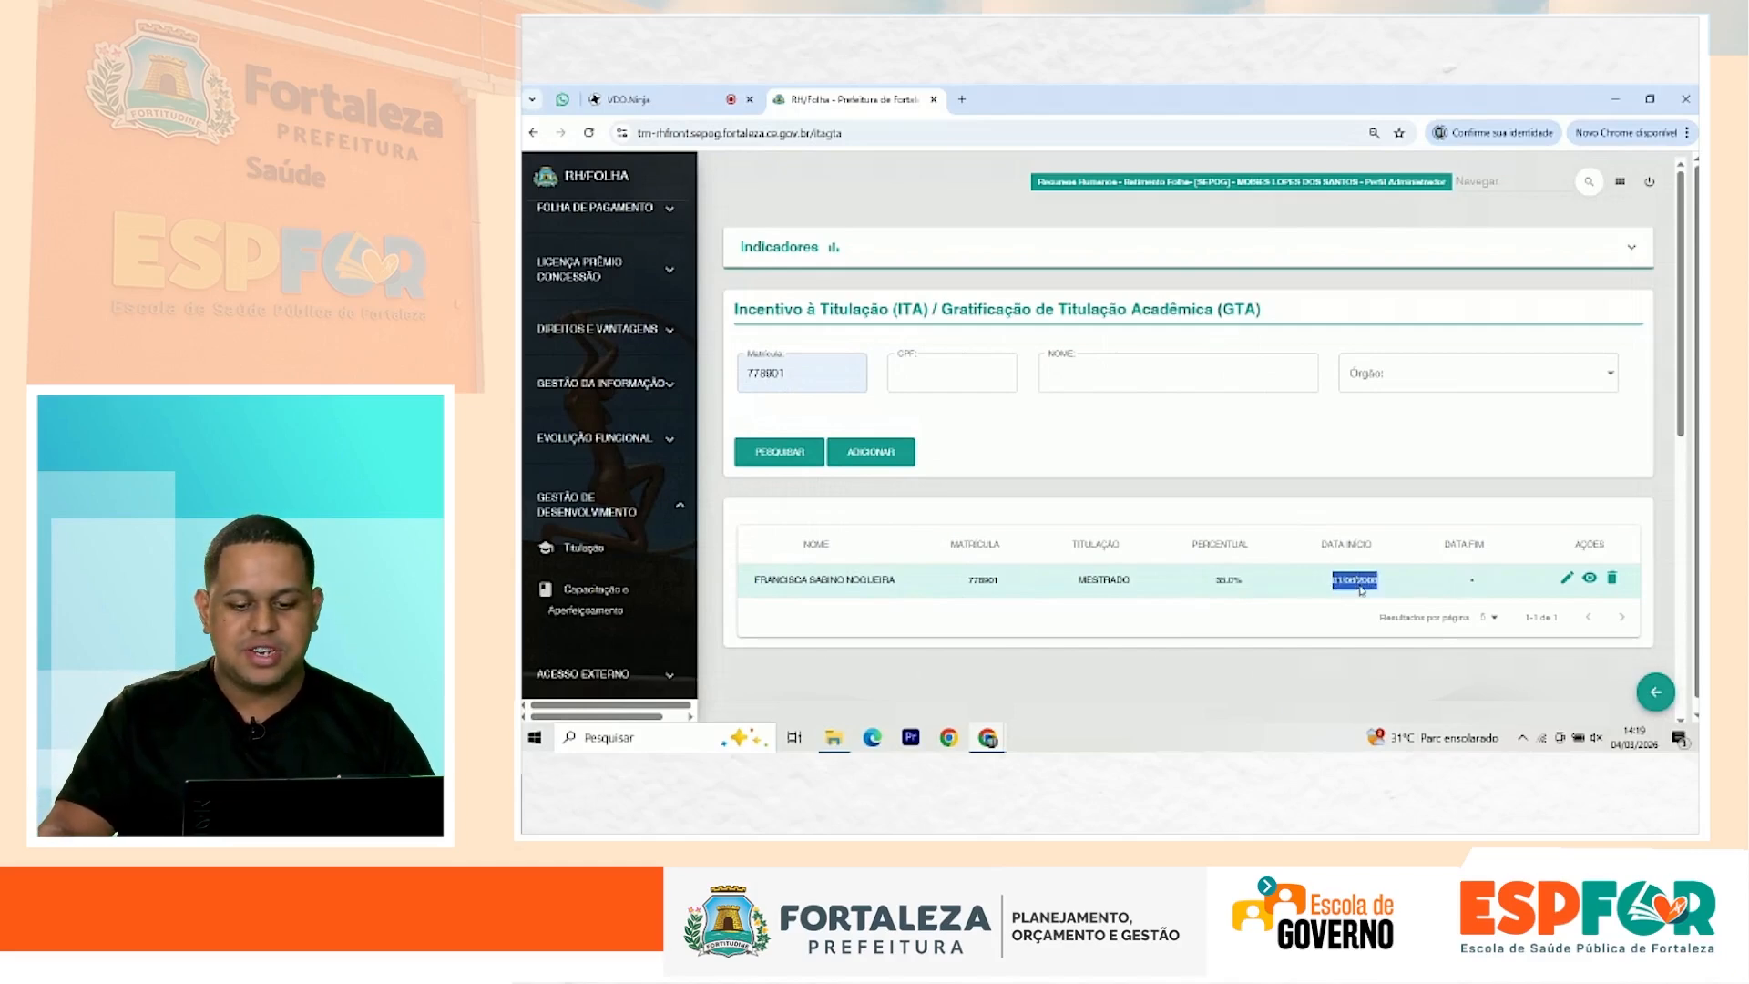
click(1357, 591)
drag(1208, 588, 1241, 582)
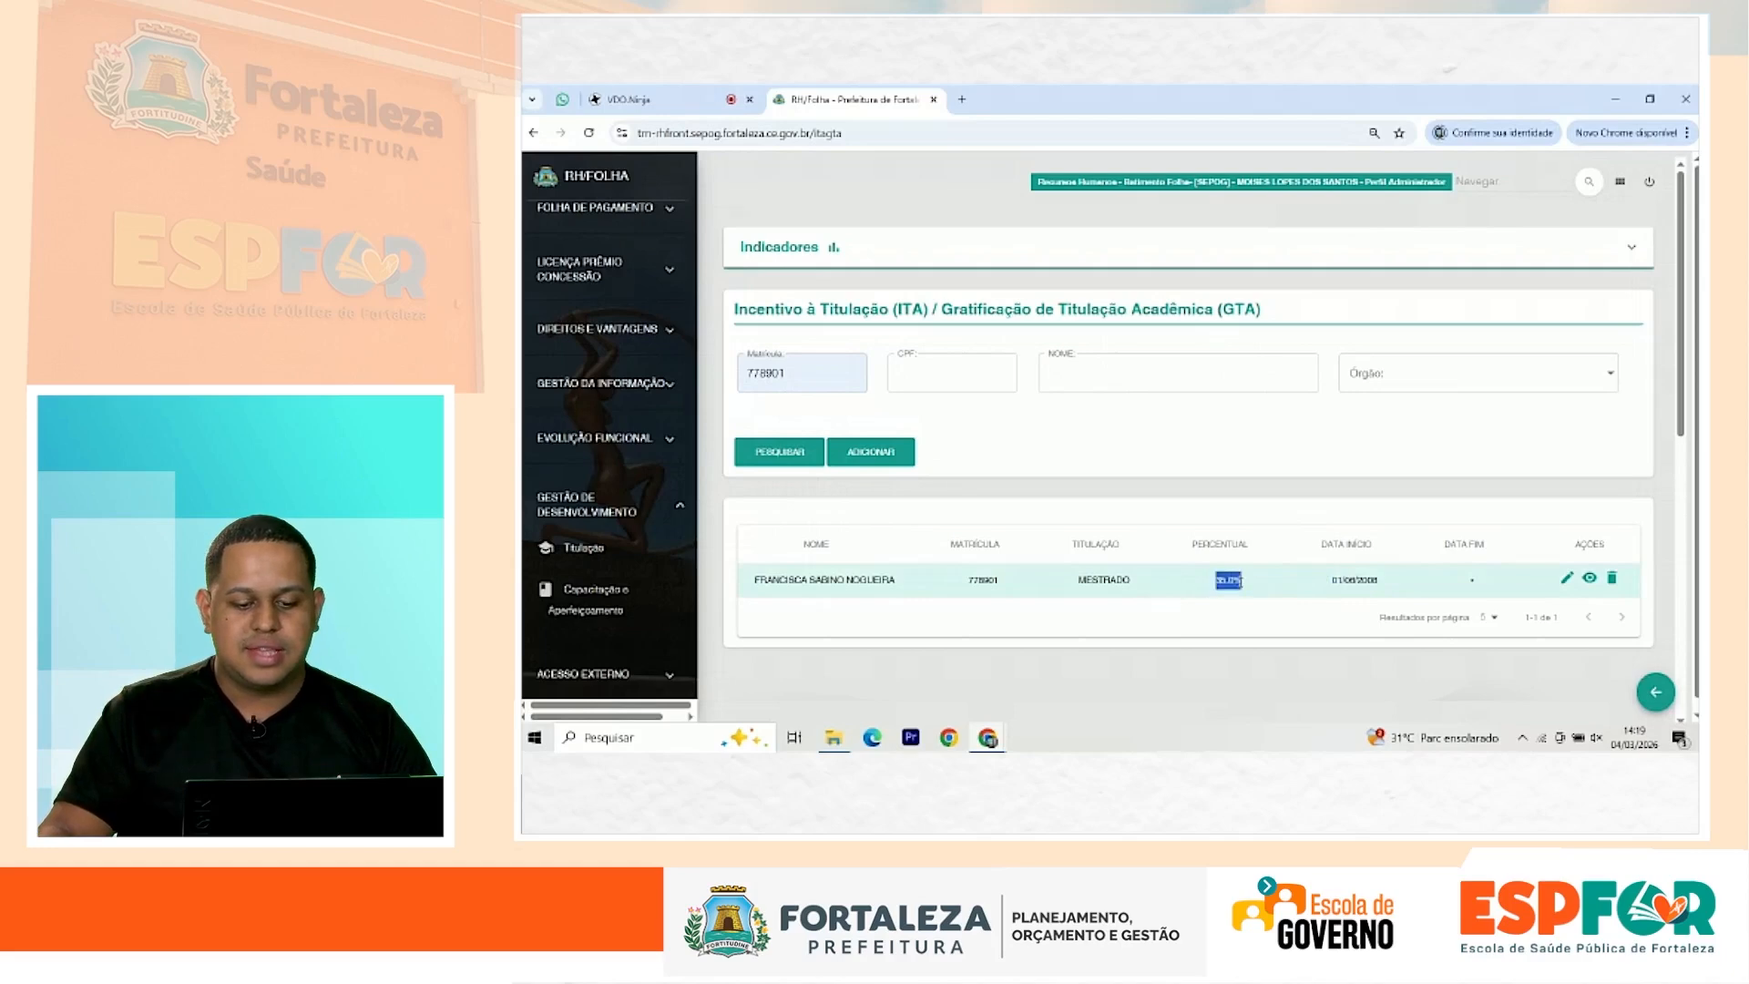
click(1232, 603)
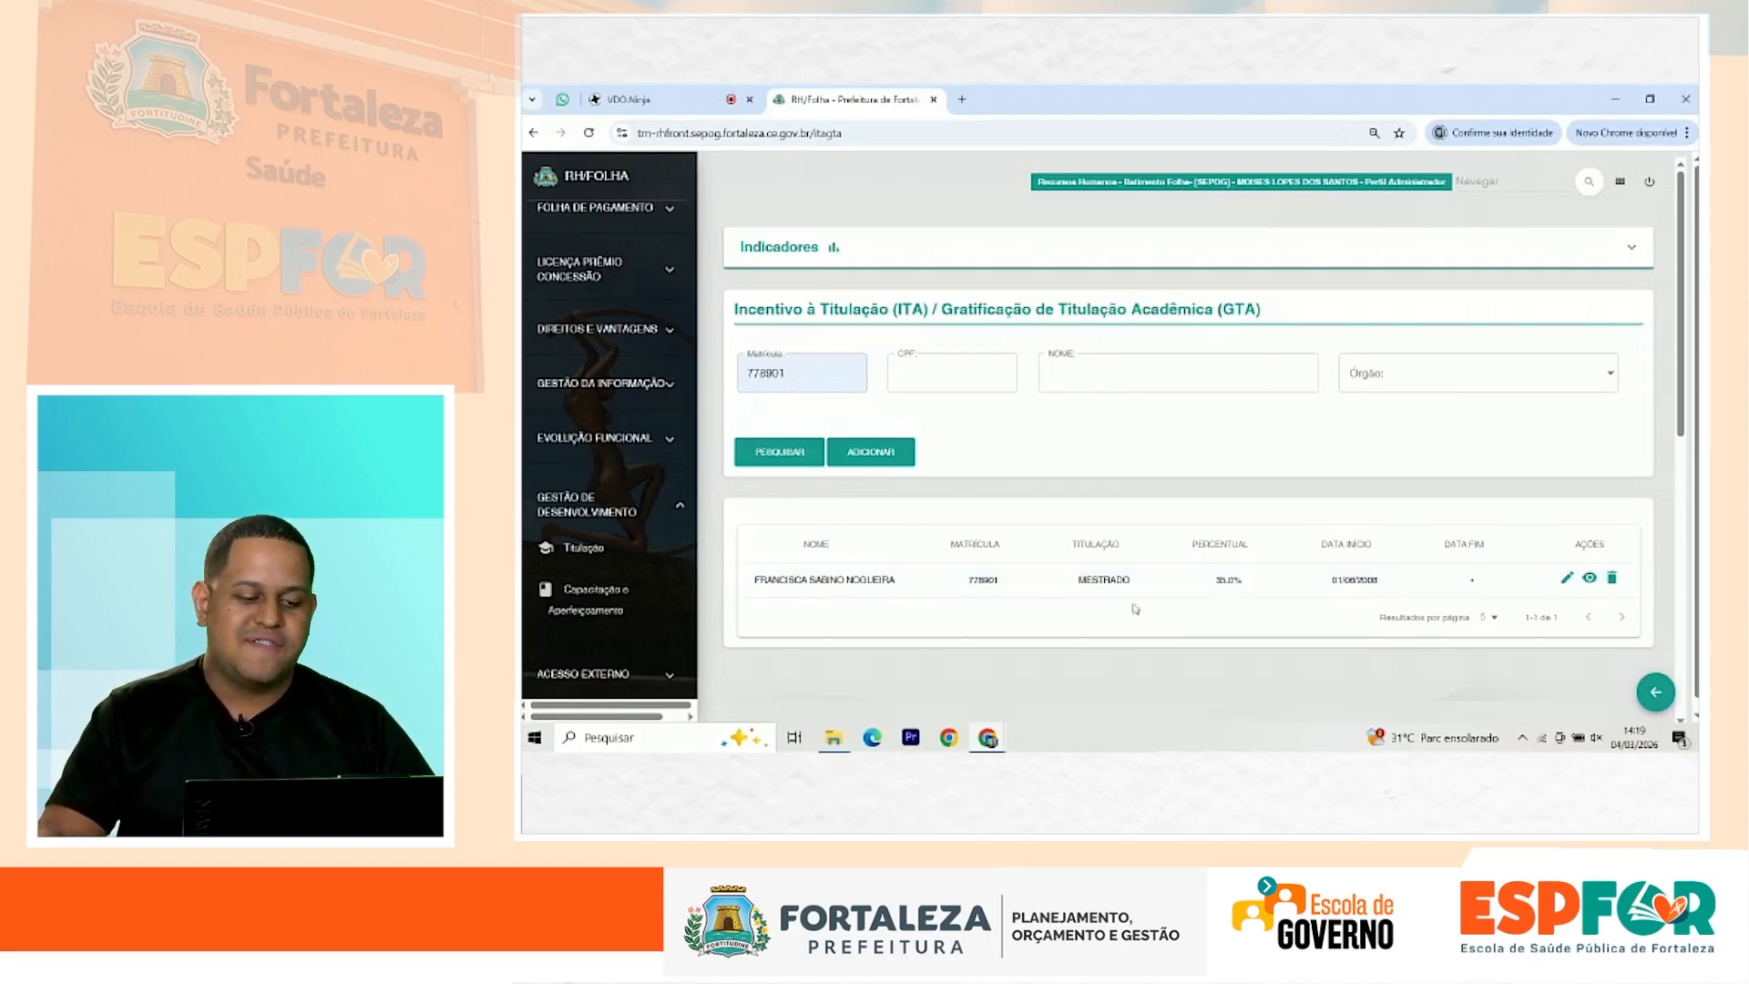
drag(1198, 584, 1255, 585)
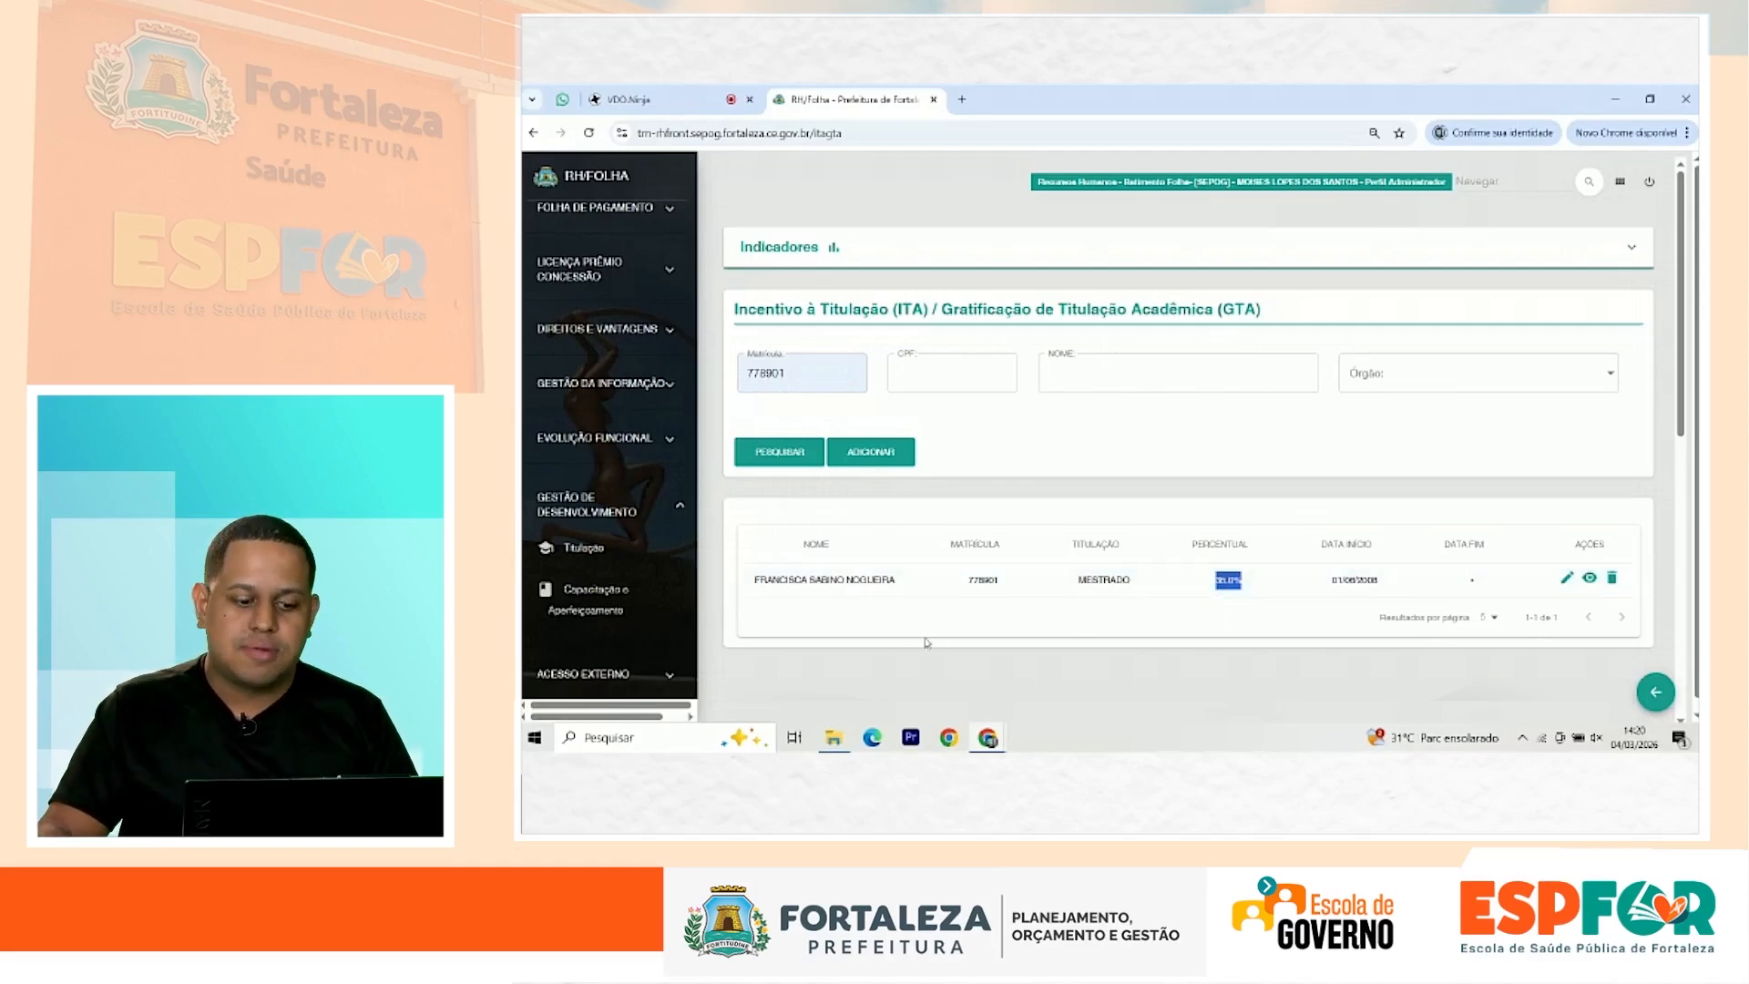
click(864, 581)
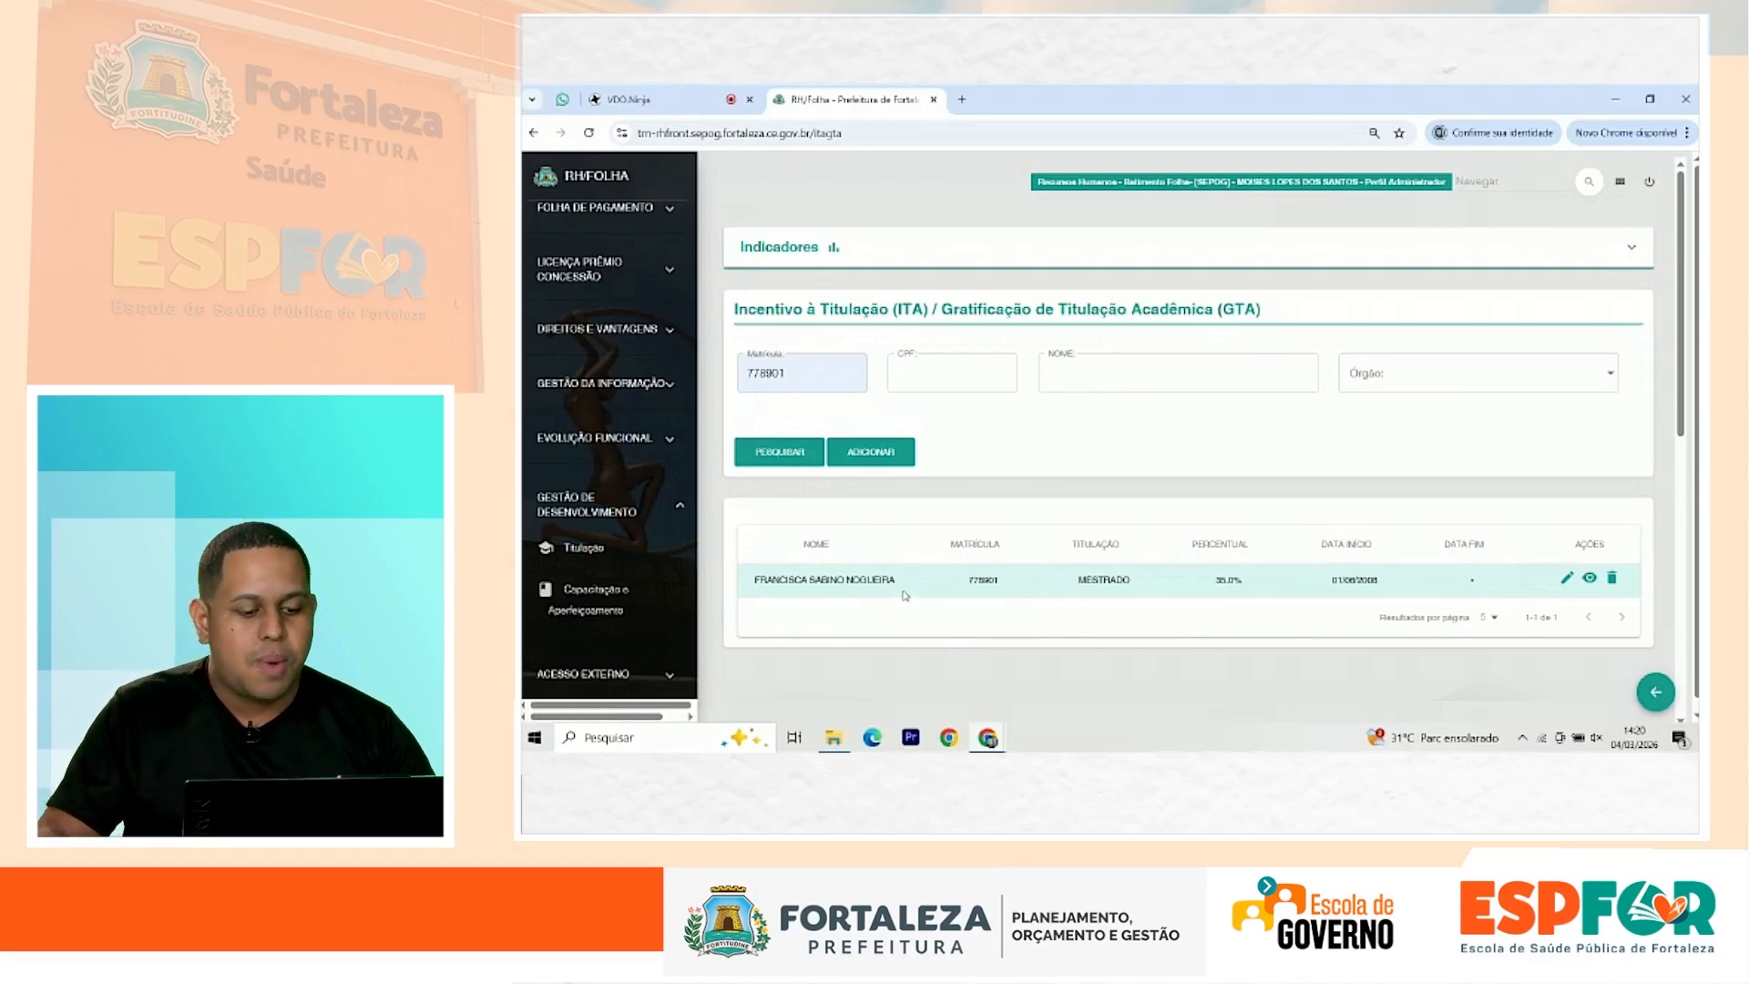
scroll(656, 500, up, 3)
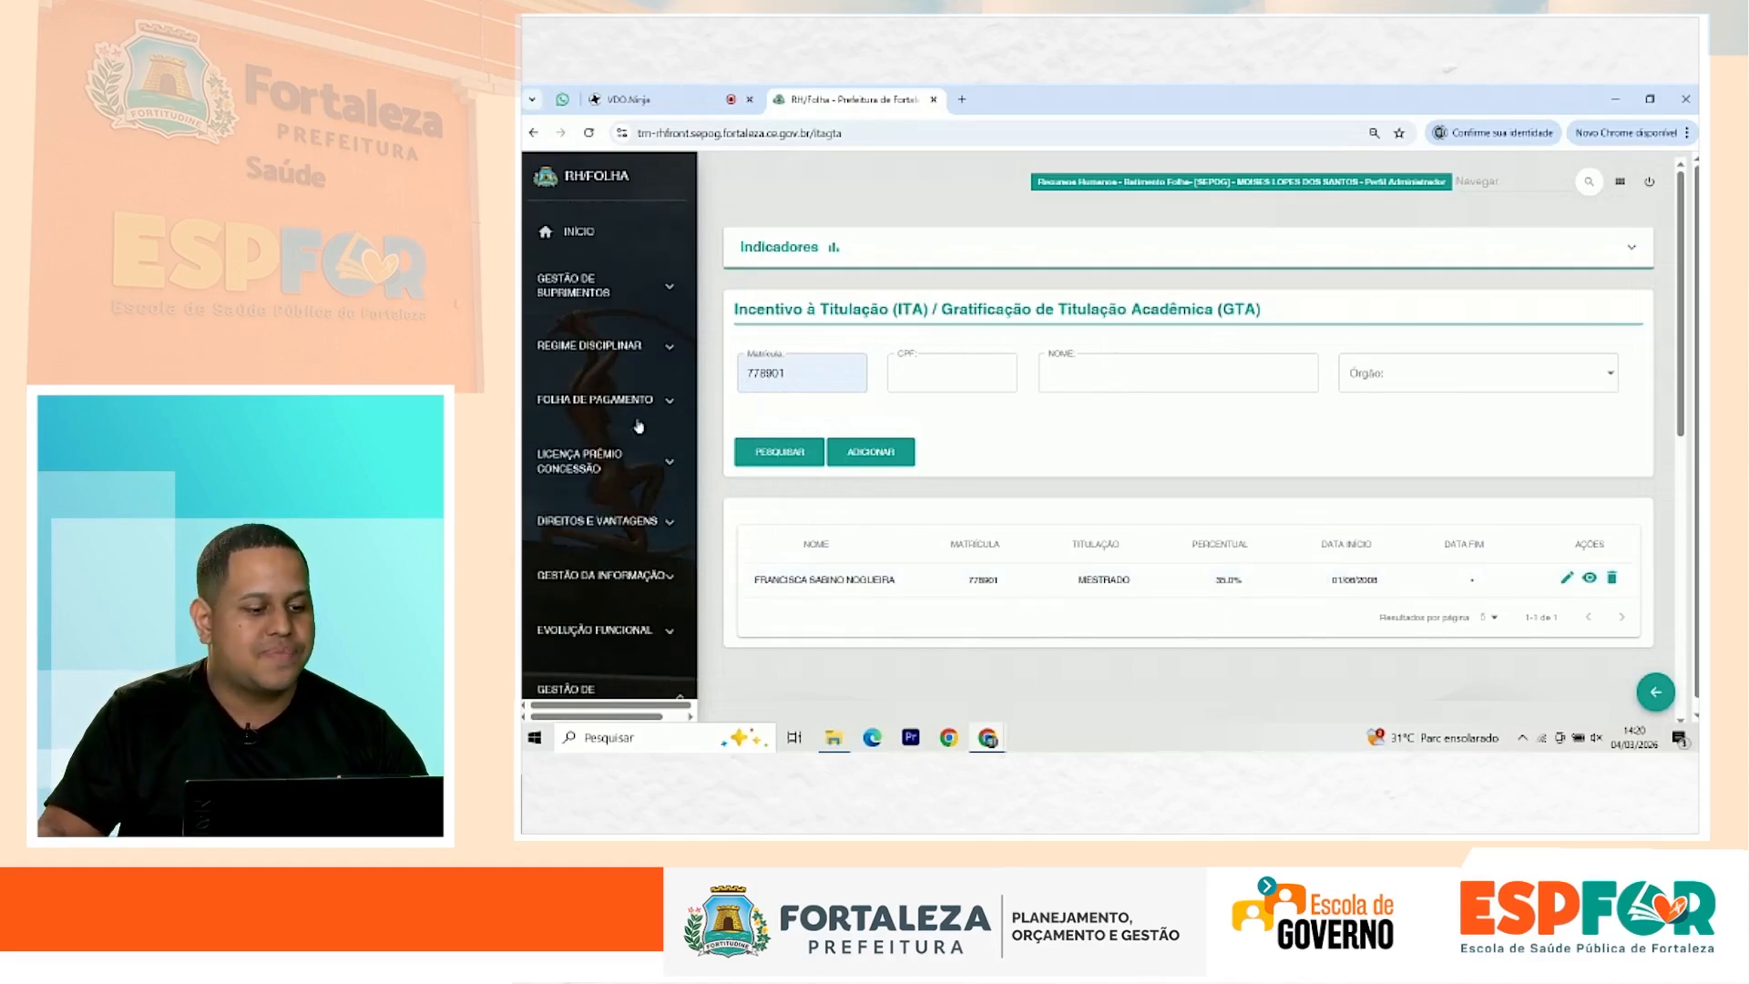
Step: Look up Dados Funcionais by the suggested matrícula: EFETIVO planning analyst, 240 hours, SEPOG, ATIVO
click(615, 294)
click(627, 466)
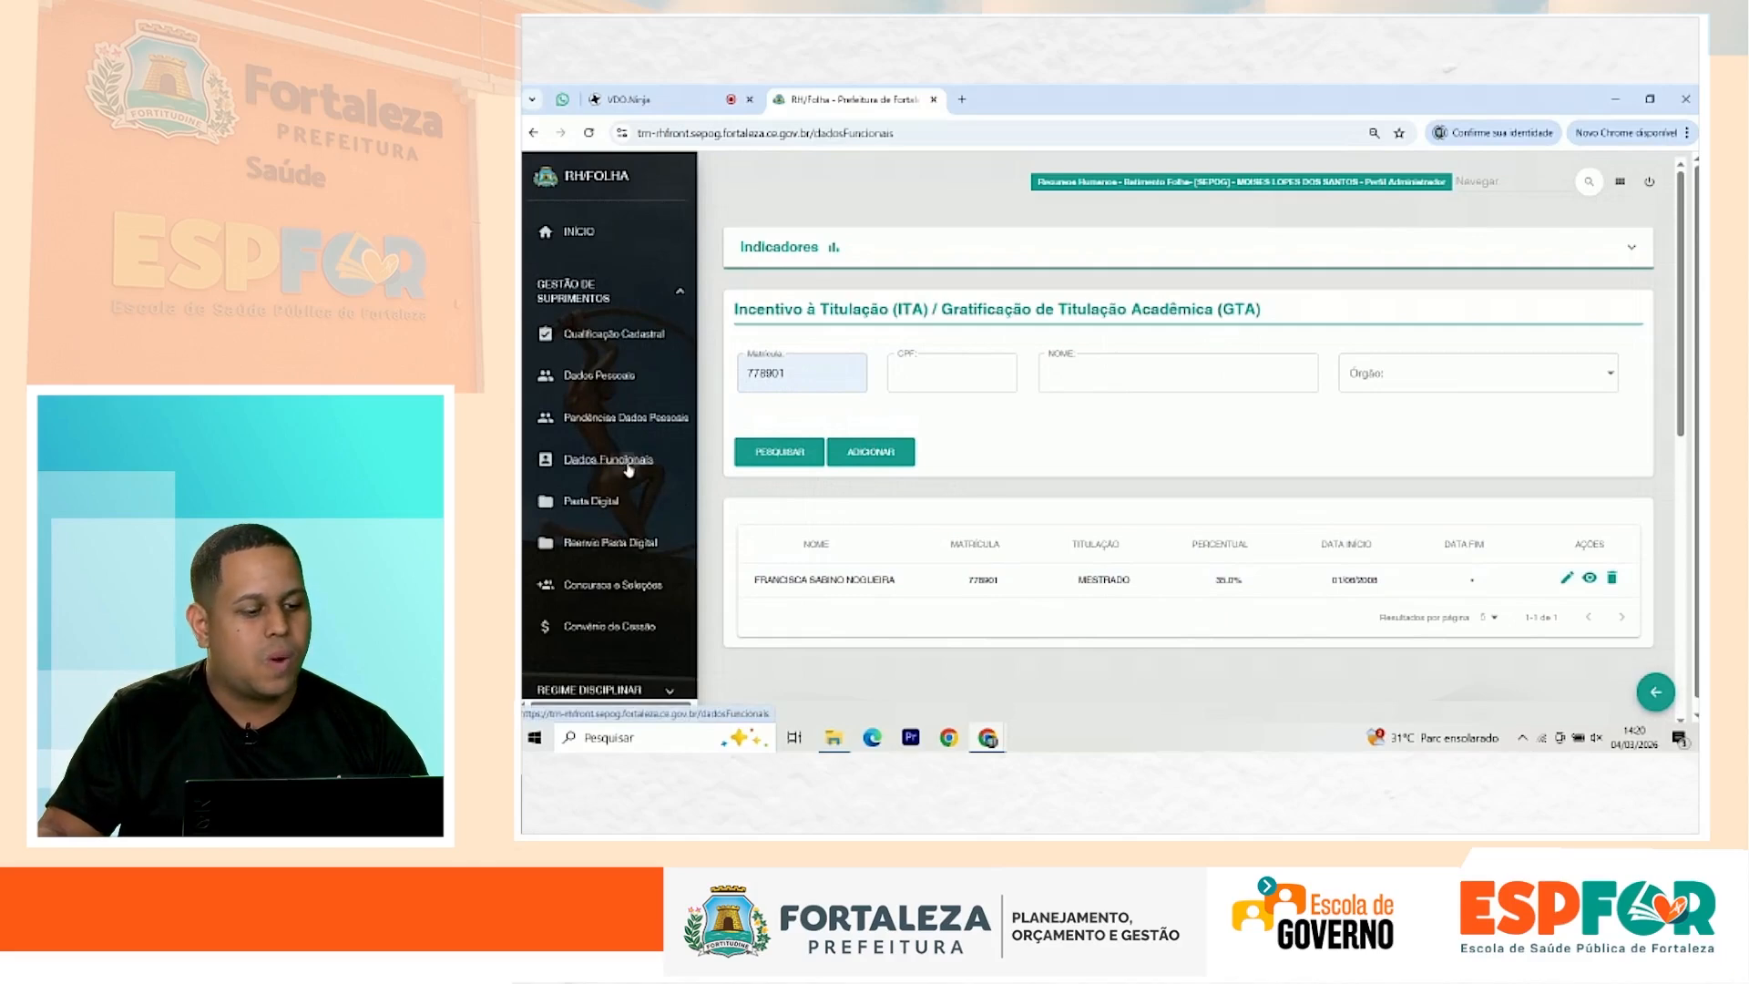
click(839, 380)
click(837, 445)
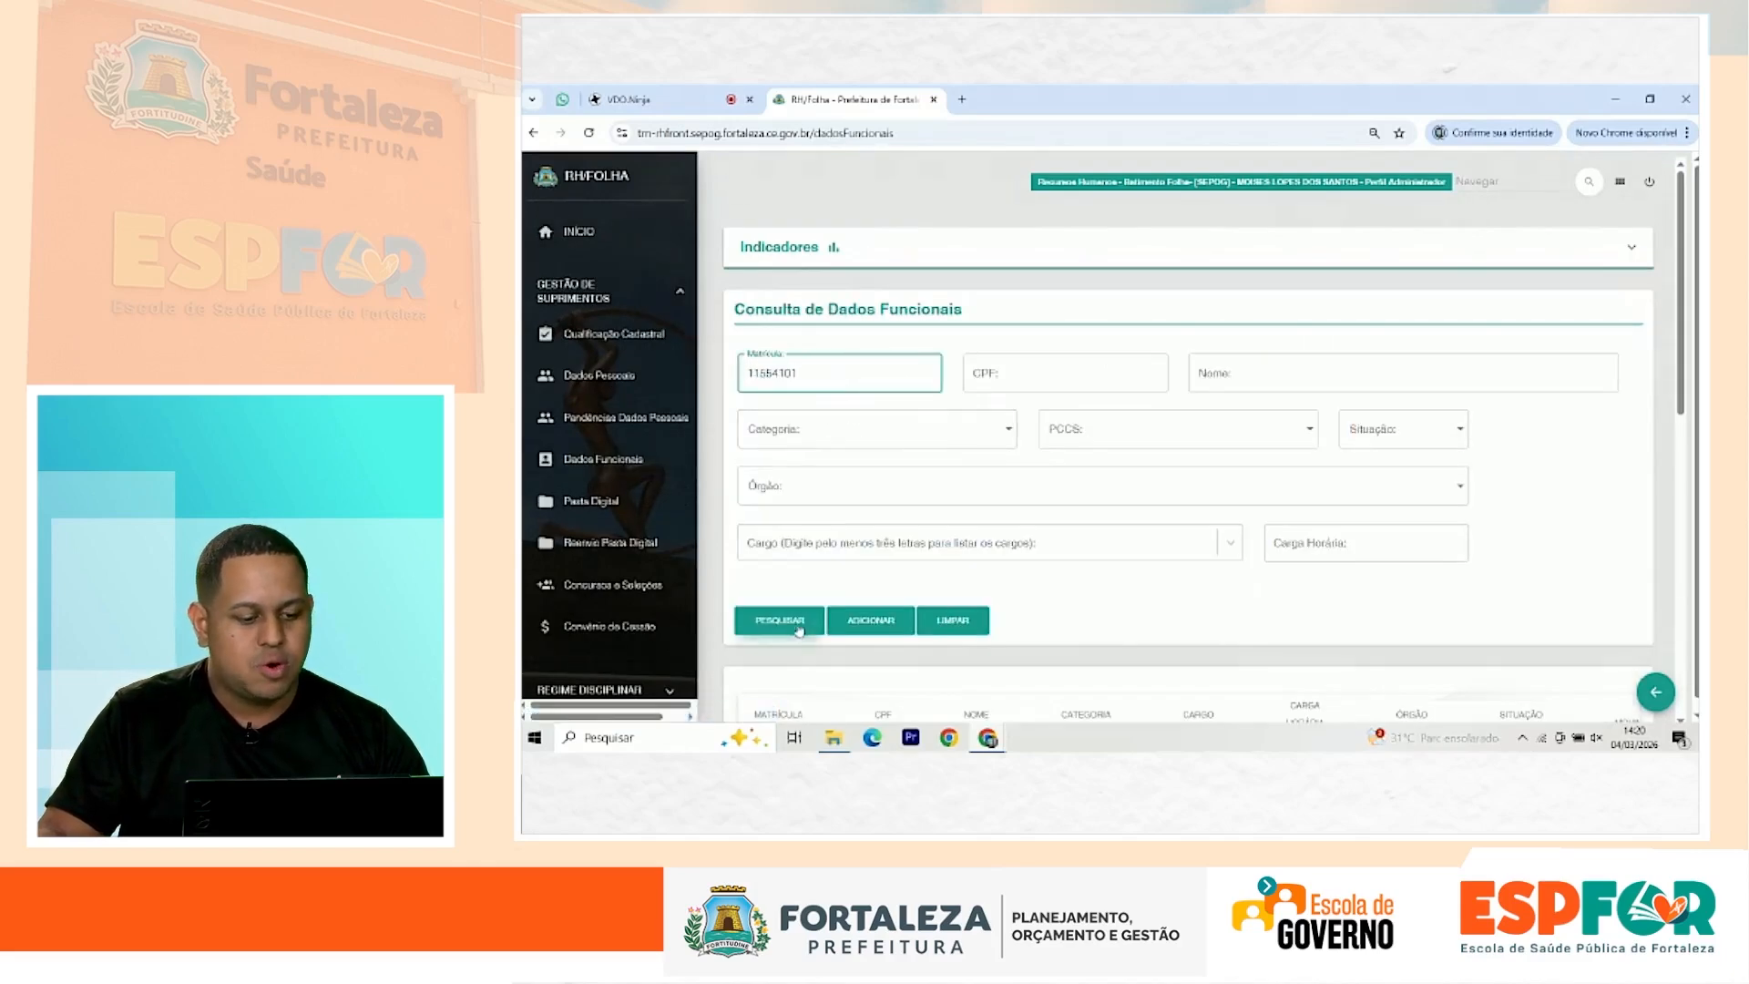
click(771, 622)
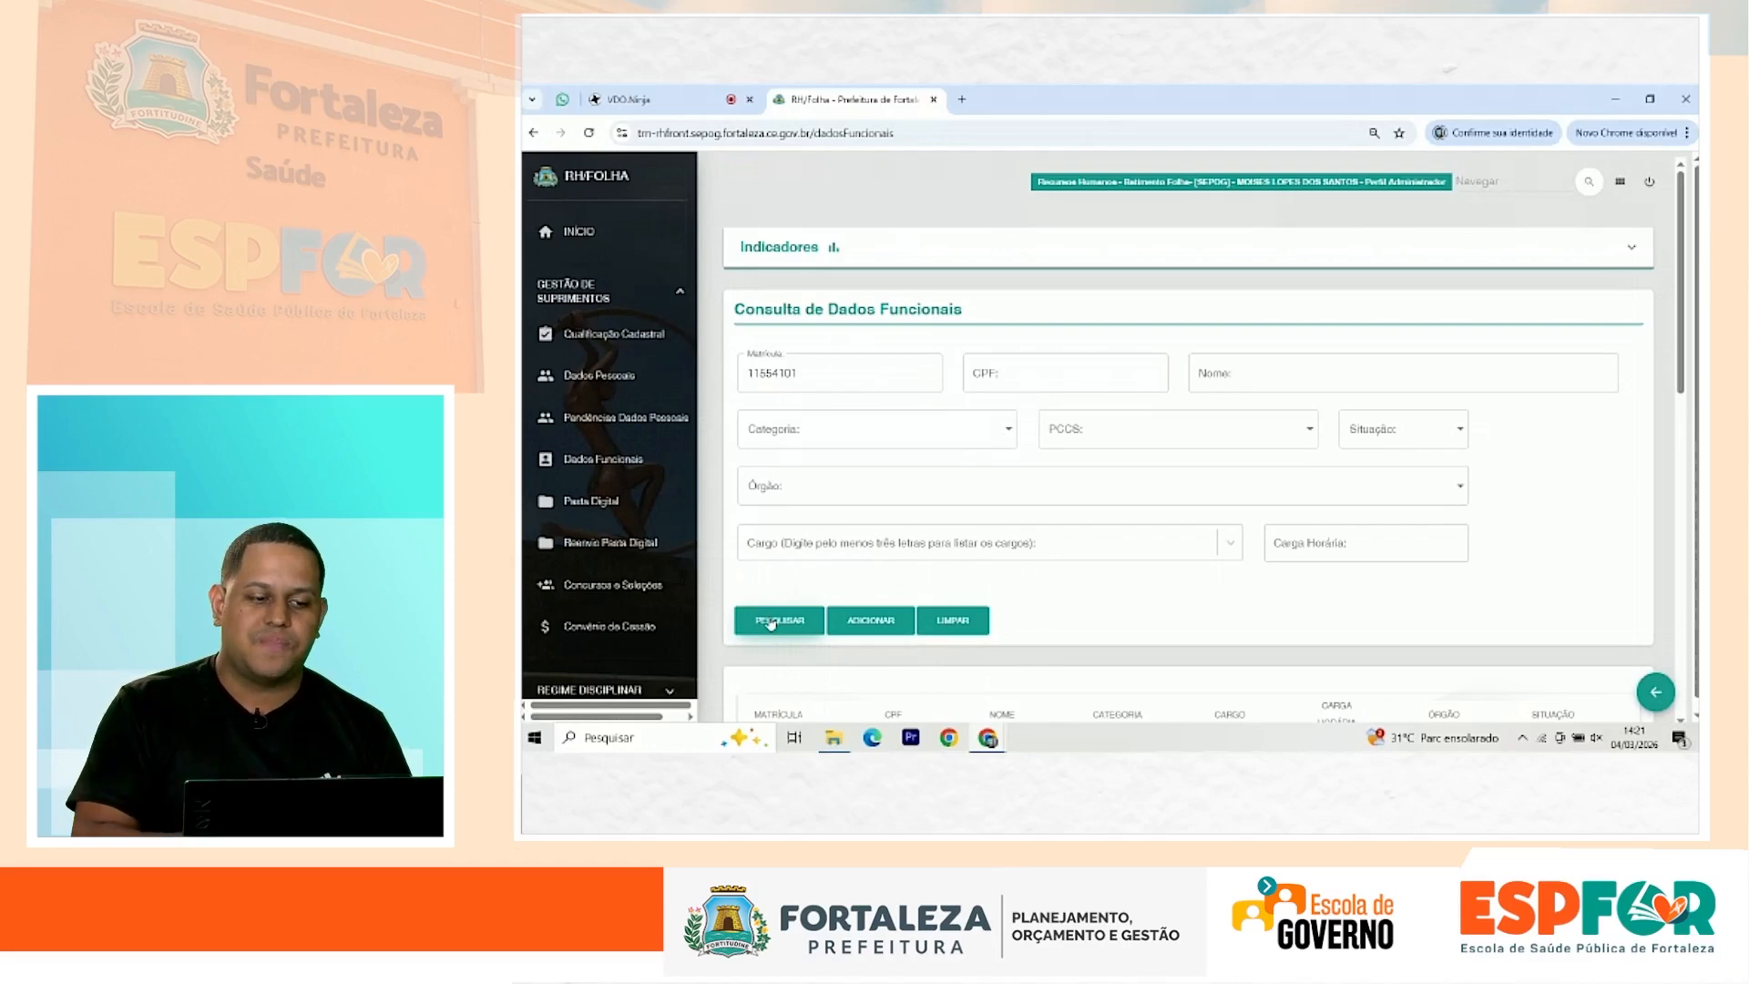
scroll(847, 601, down, 3)
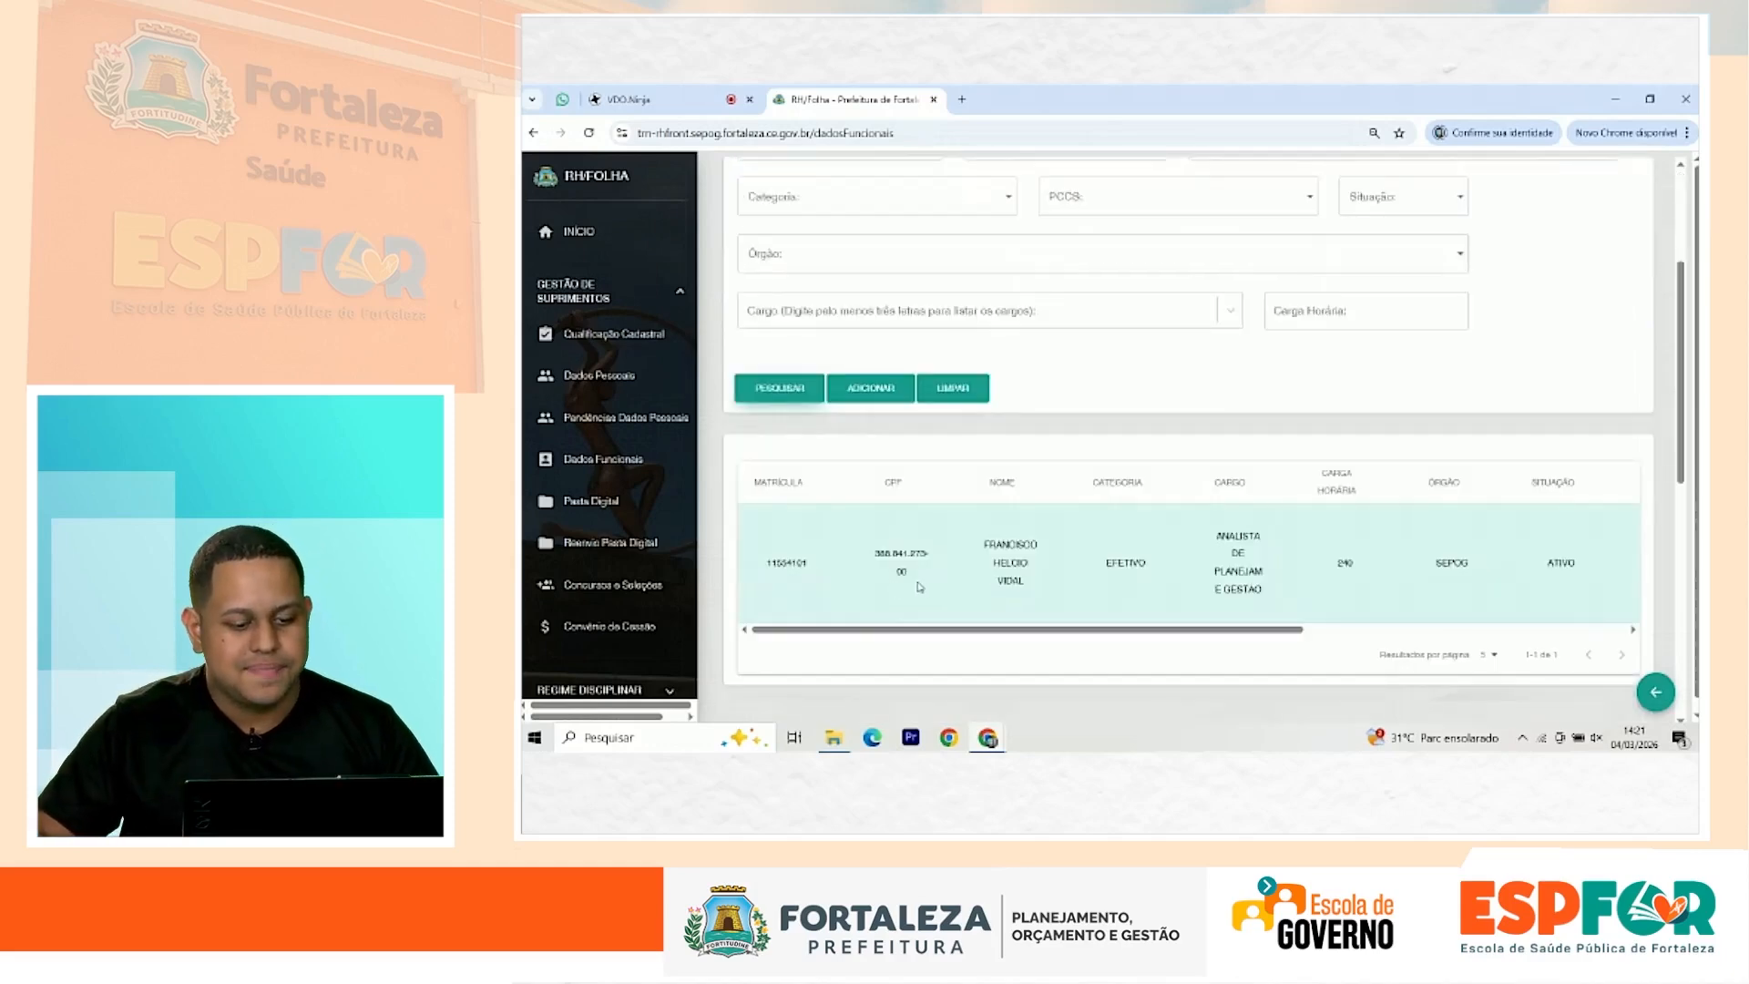
drag(912, 578, 874, 561)
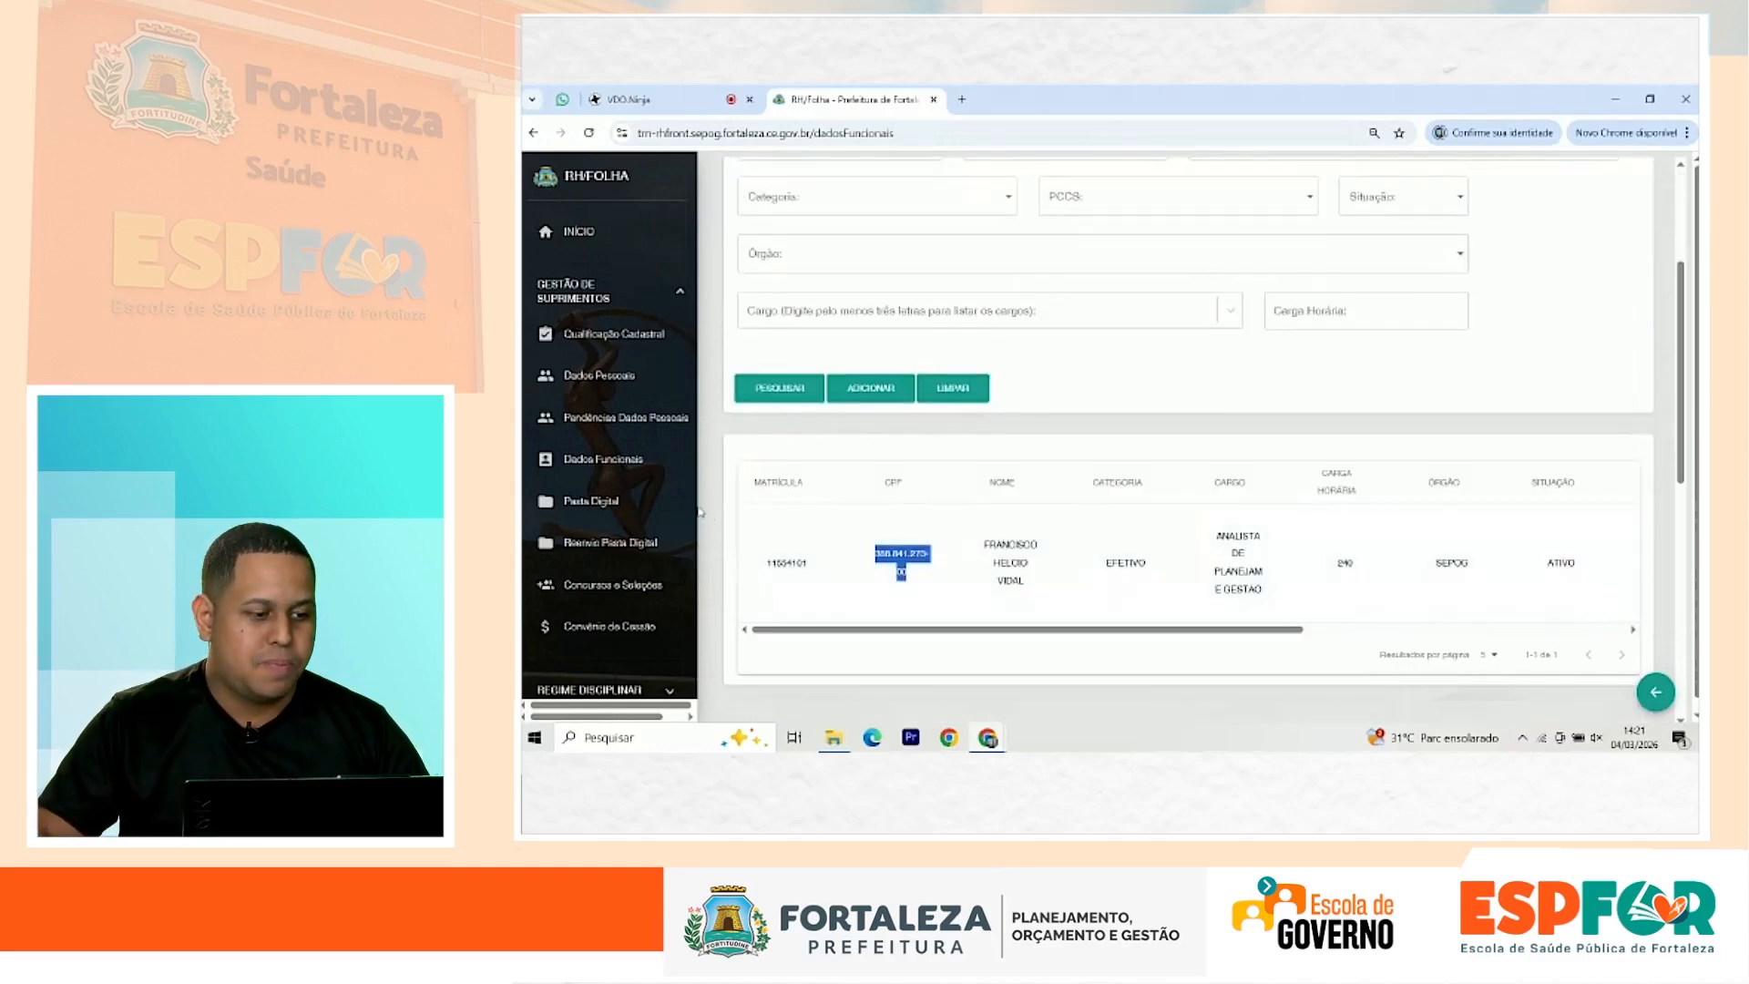
Step: Find the employee in Dados Pessoais by CPF and open their record for editing
click(628, 387)
click(1184, 331)
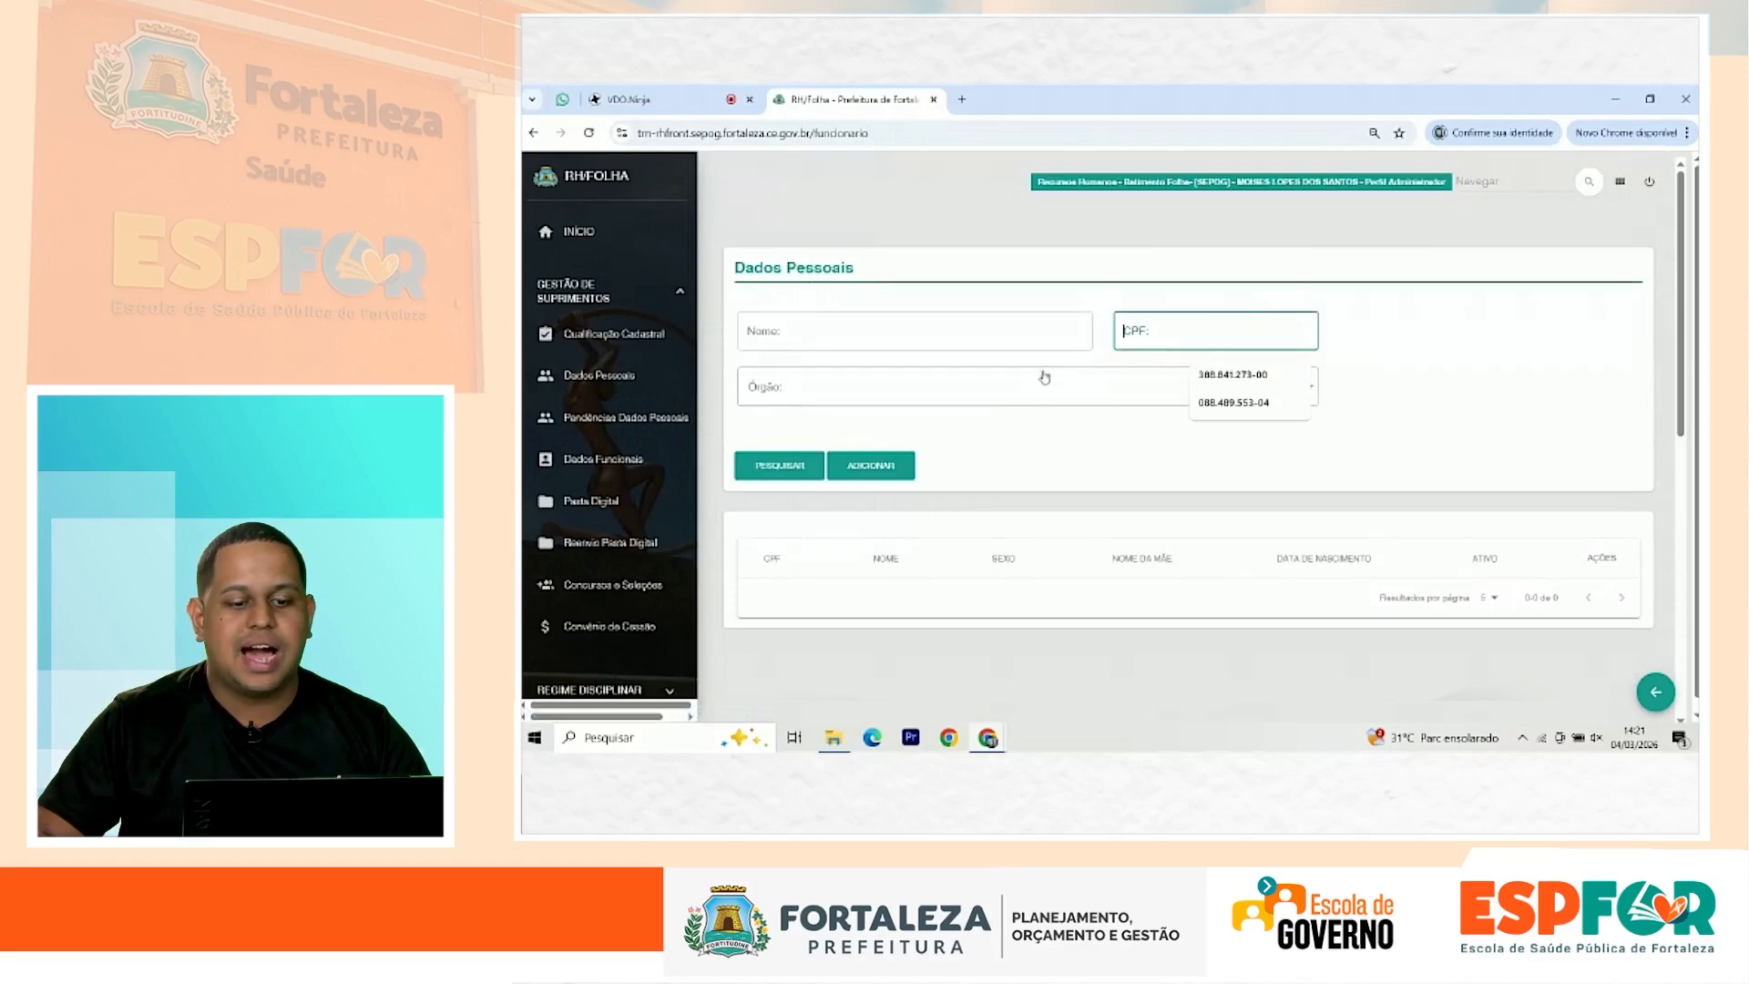
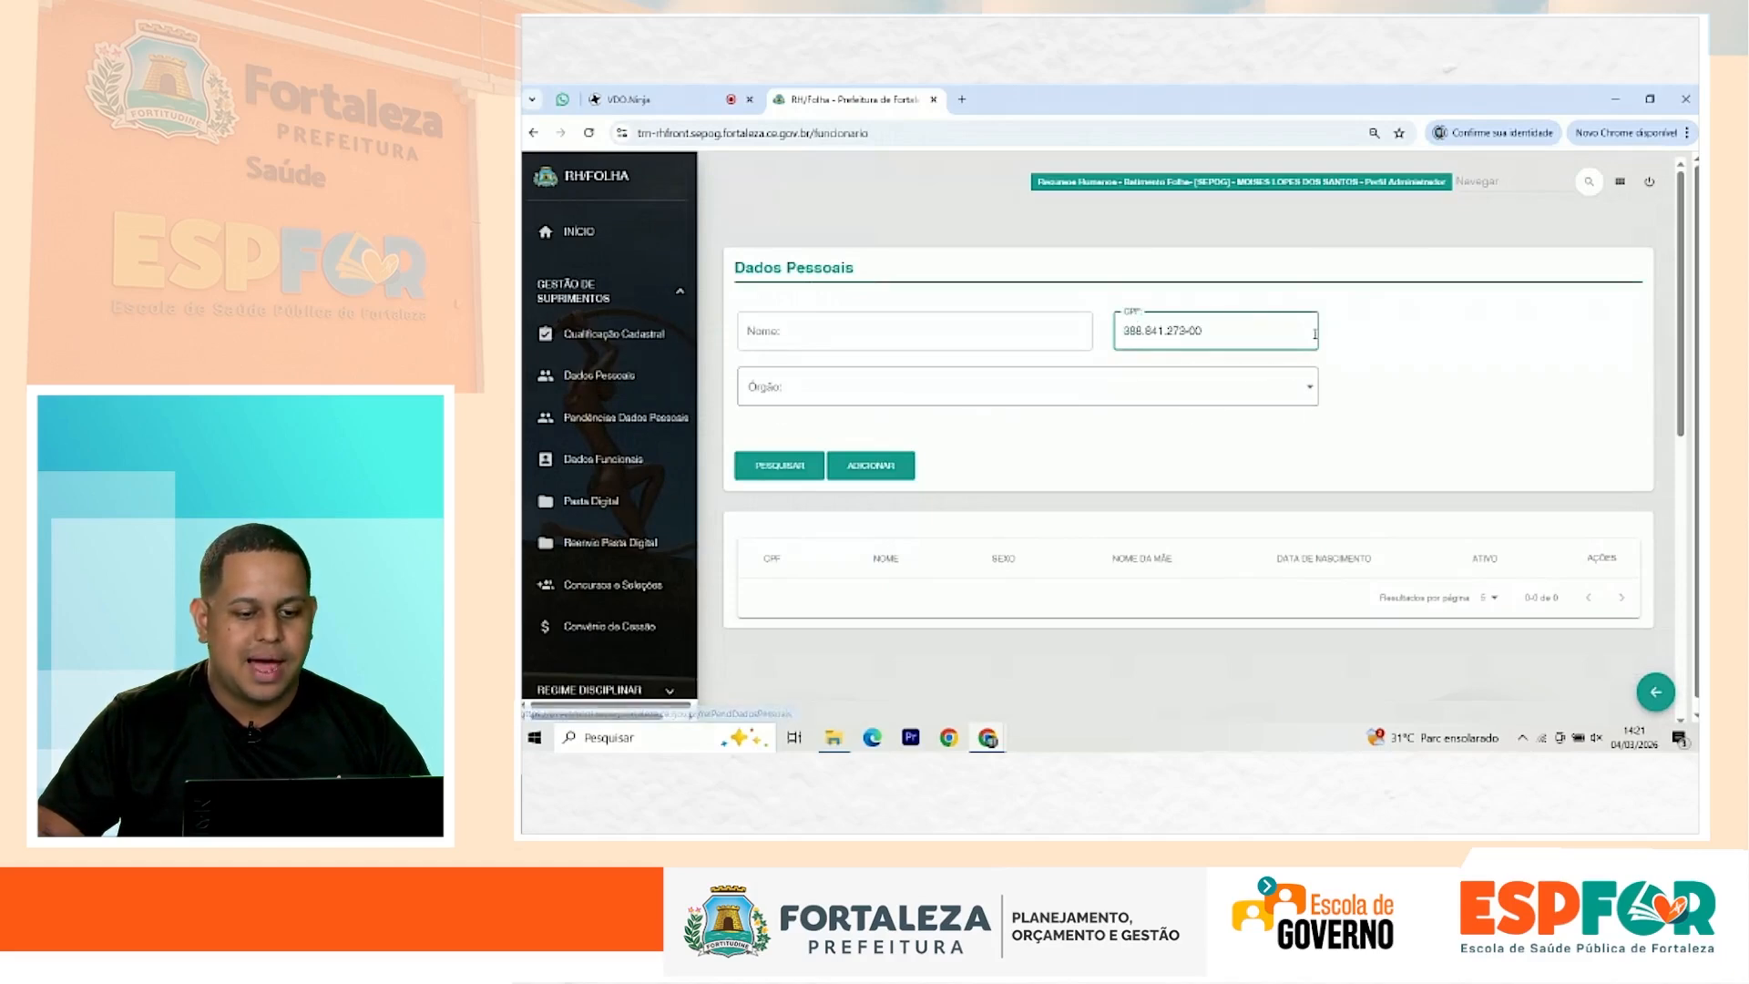
click(803, 465)
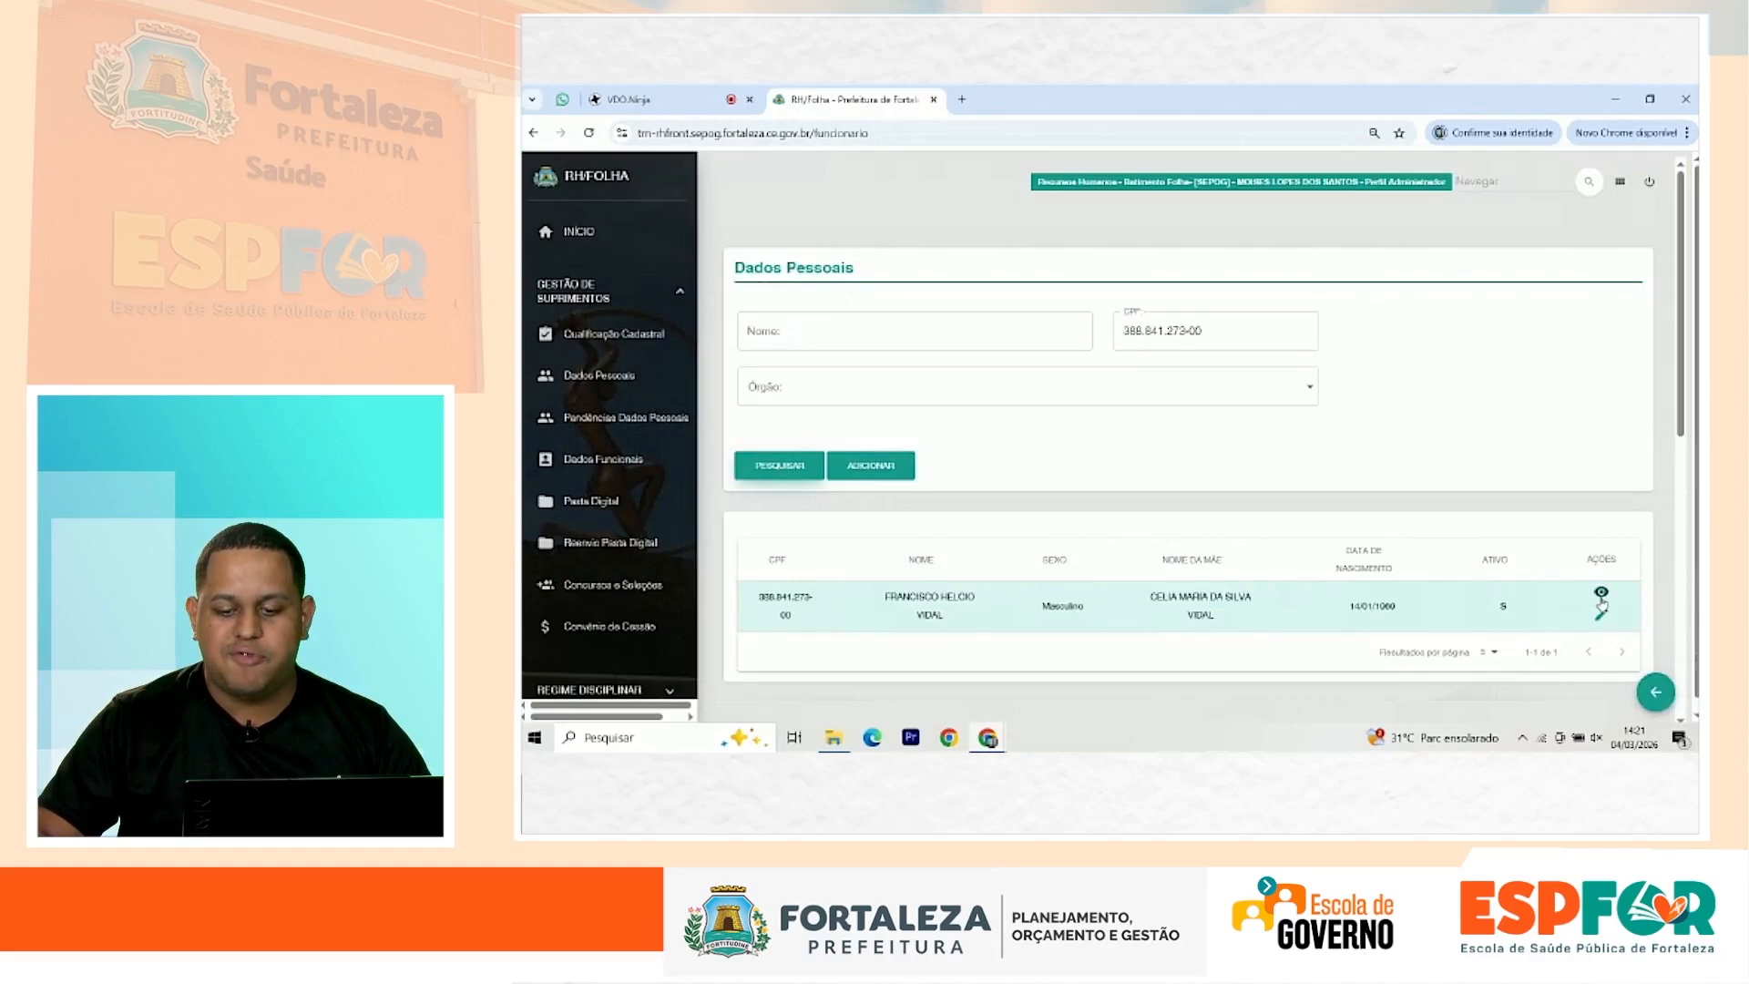
click(1602, 612)
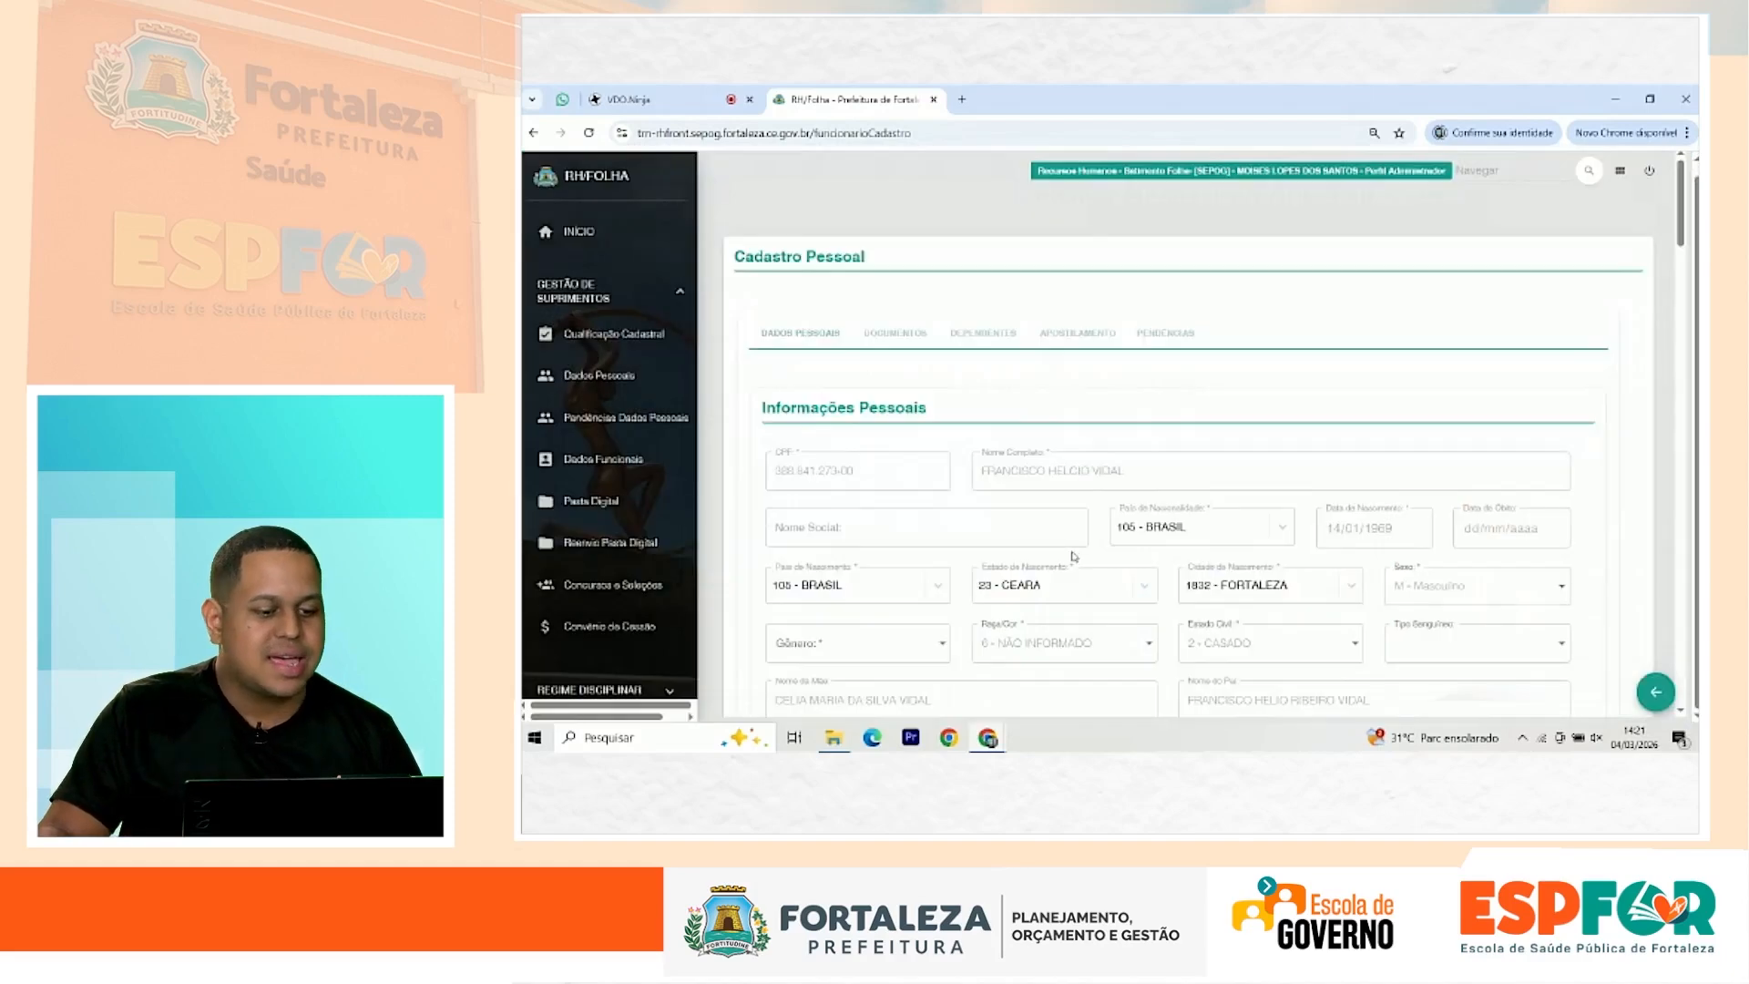
Step: Review the Formação entries ESPECIALIZACAO - MIGRACAO and PÓS-GRADUAÇÃO - MIGRACAO and the education level
scroll(1072, 557, down, 10)
scroll(1072, 557, down, 10)
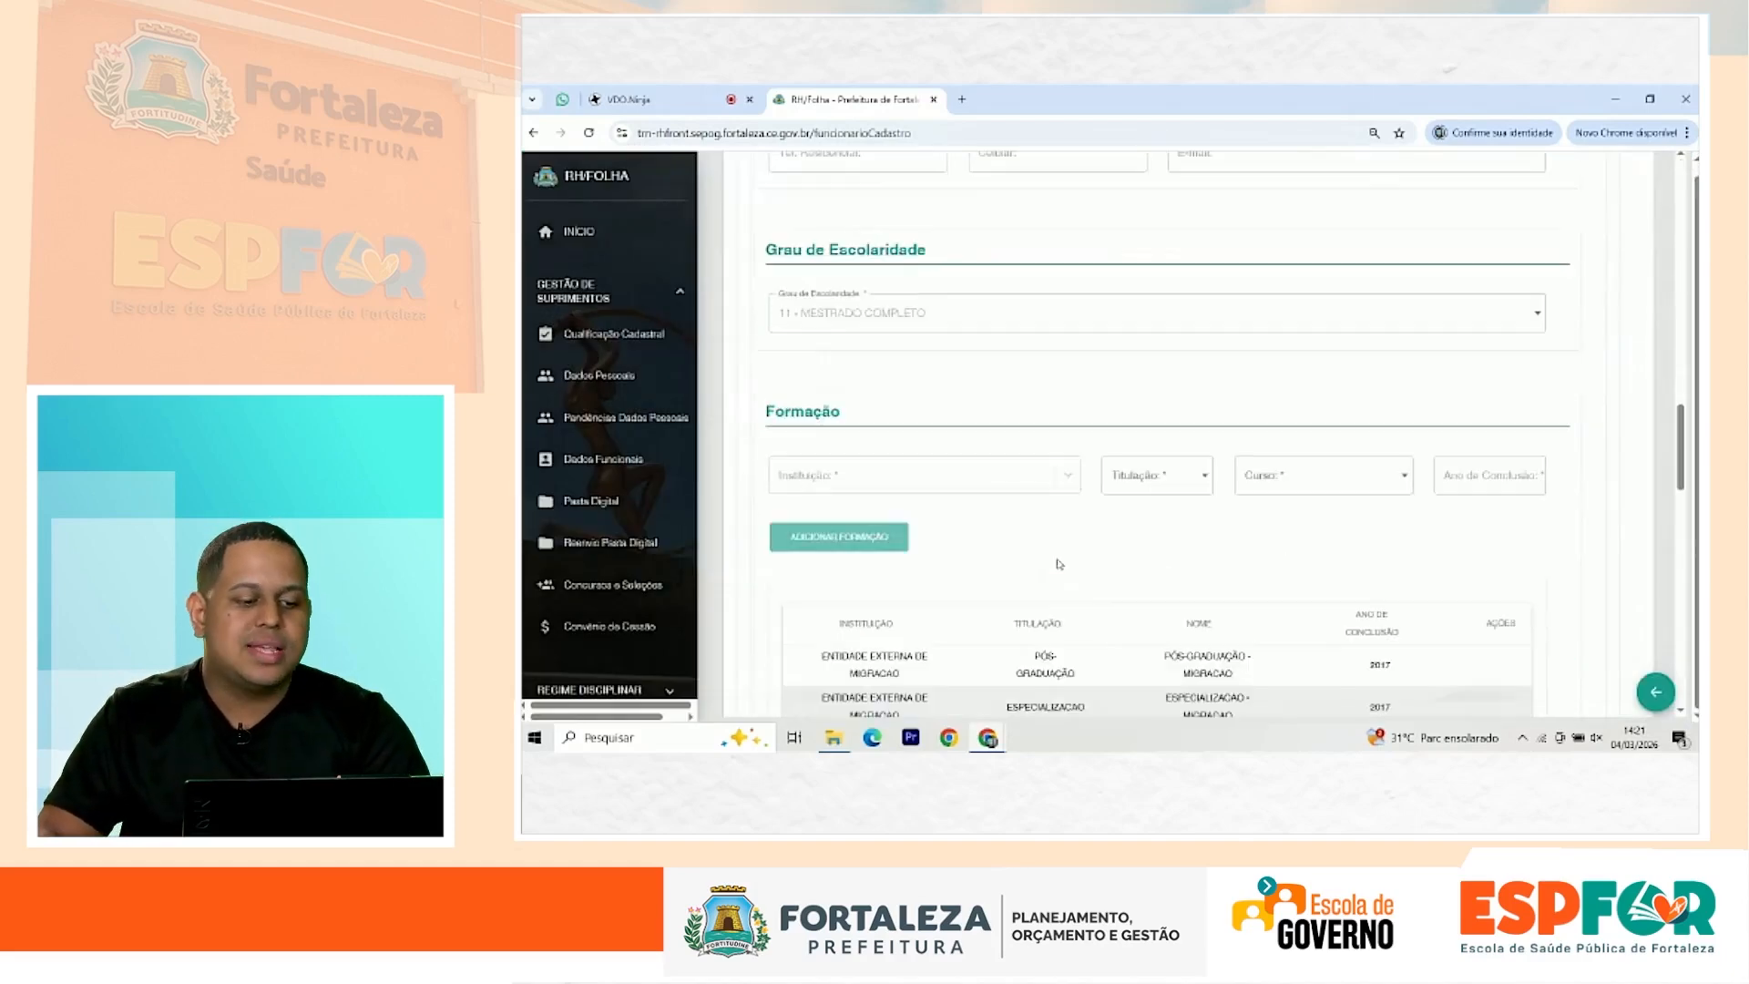
drag(765, 251, 936, 262)
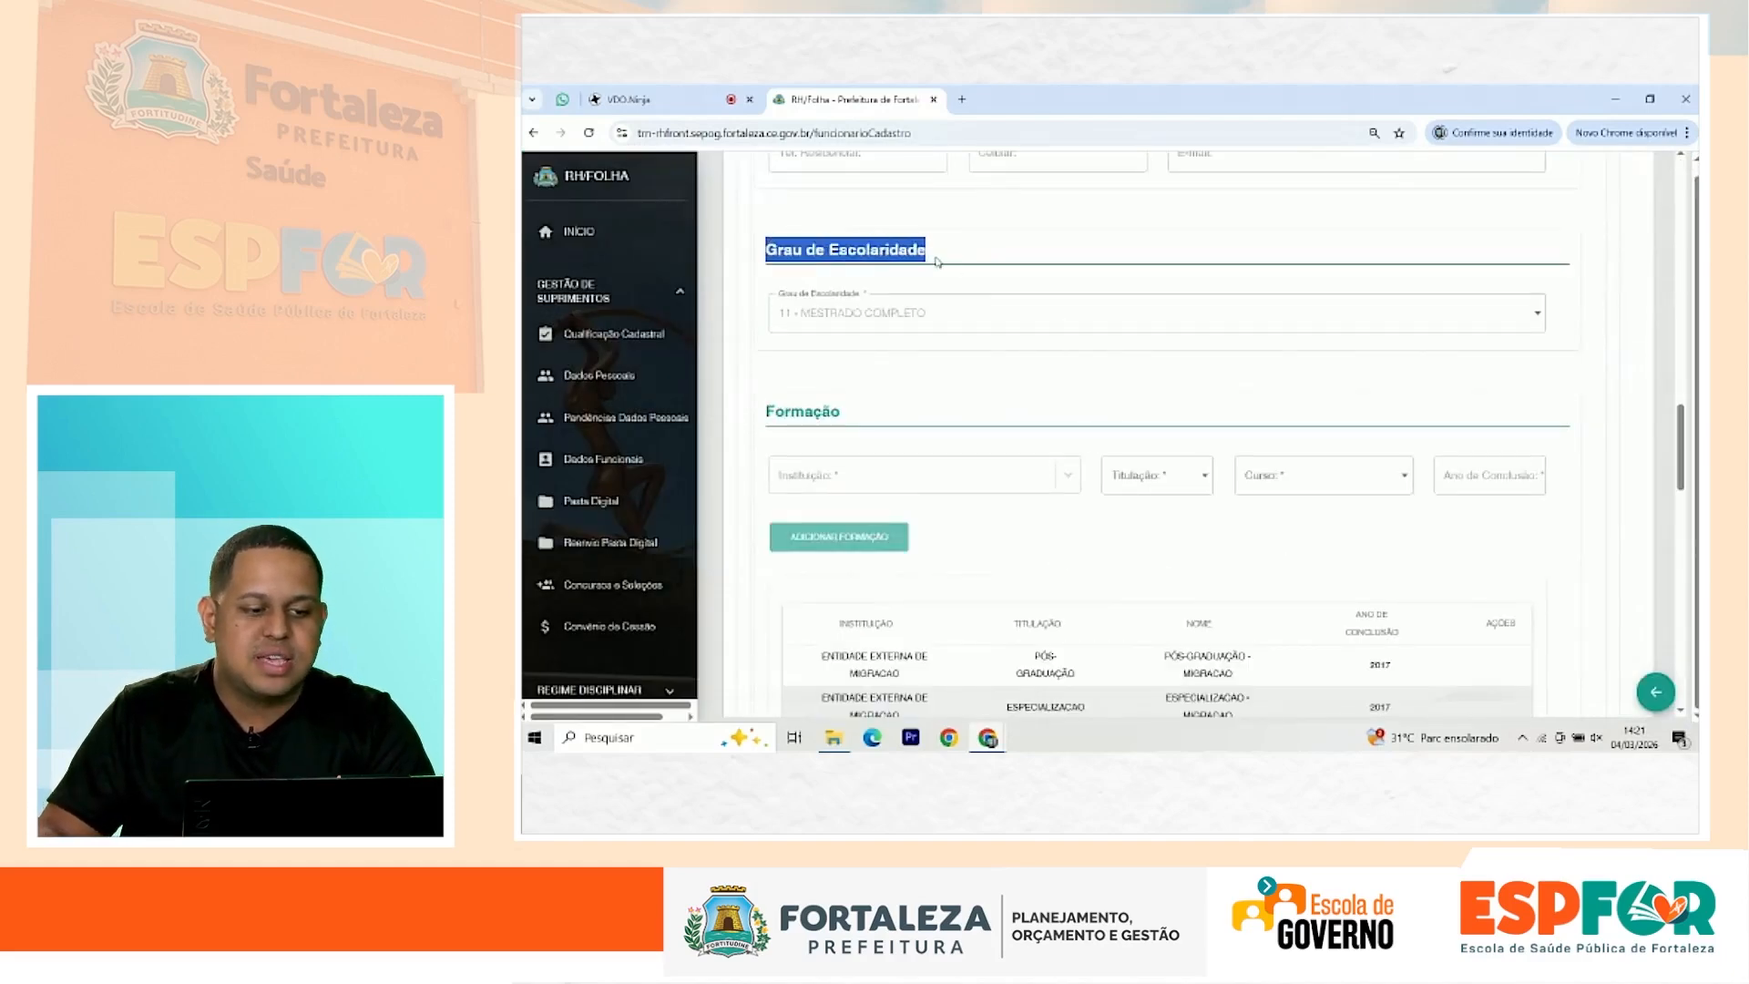
scroll(1028, 366, down, 2)
scroll(1026, 368, up, 2)
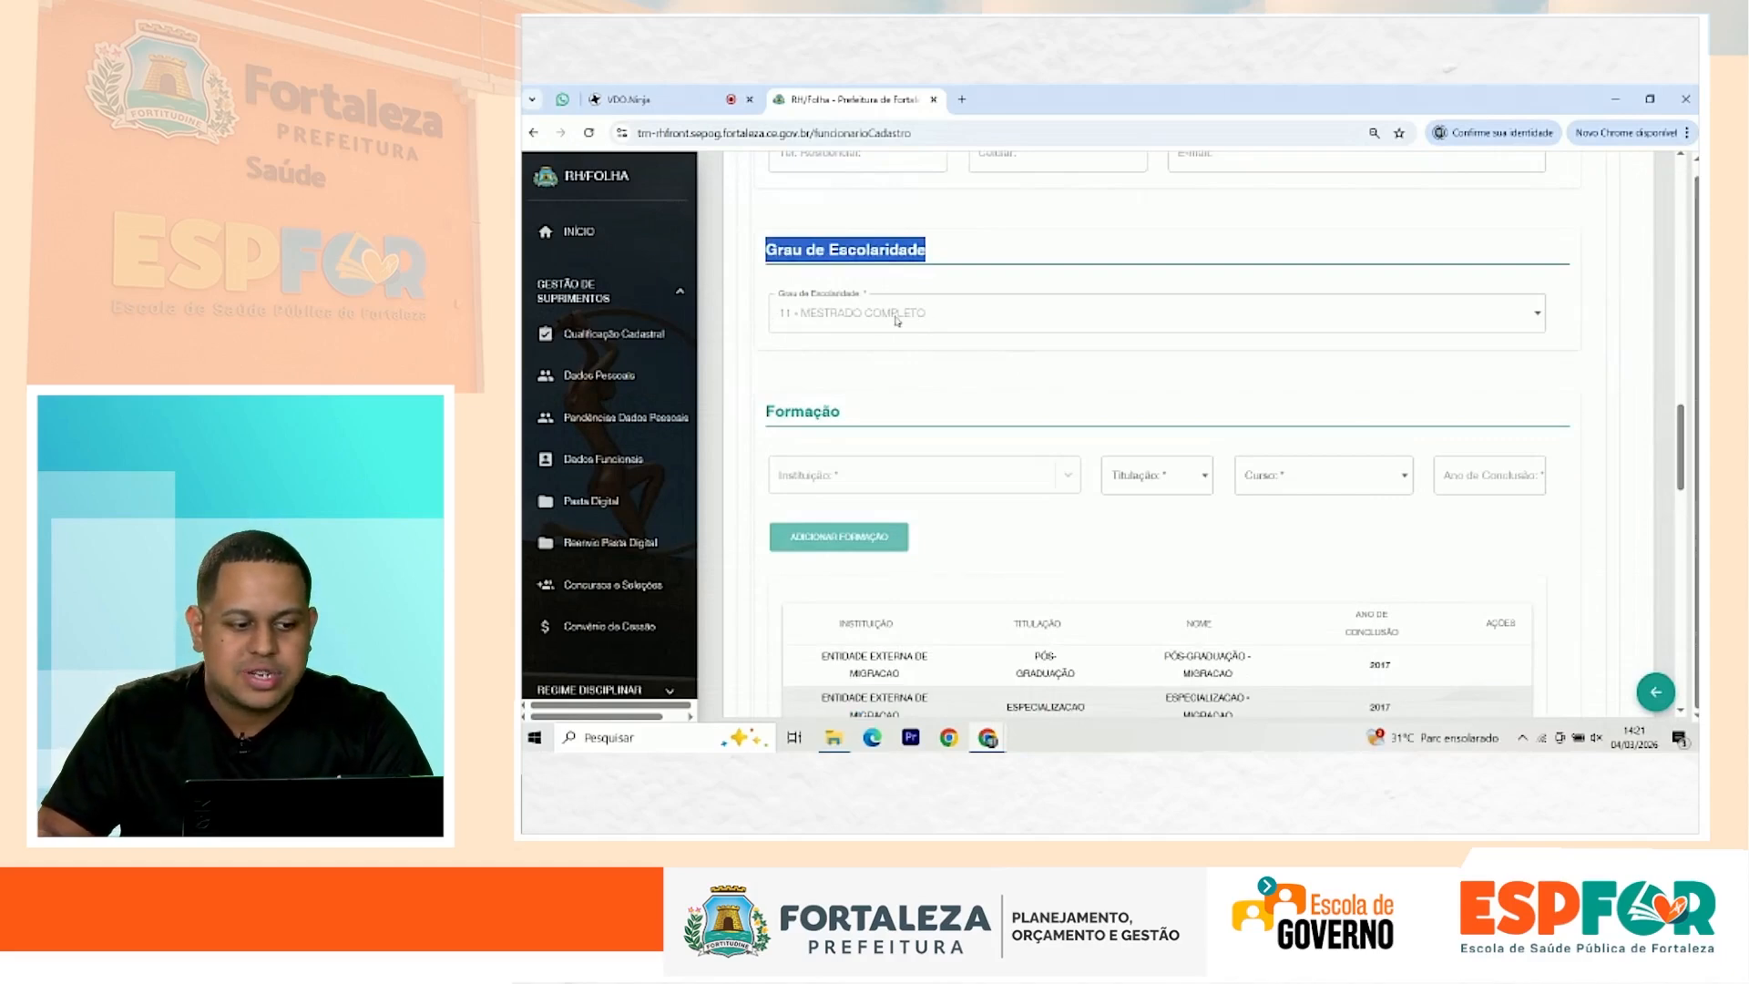
scroll(859, 260, down, 2)
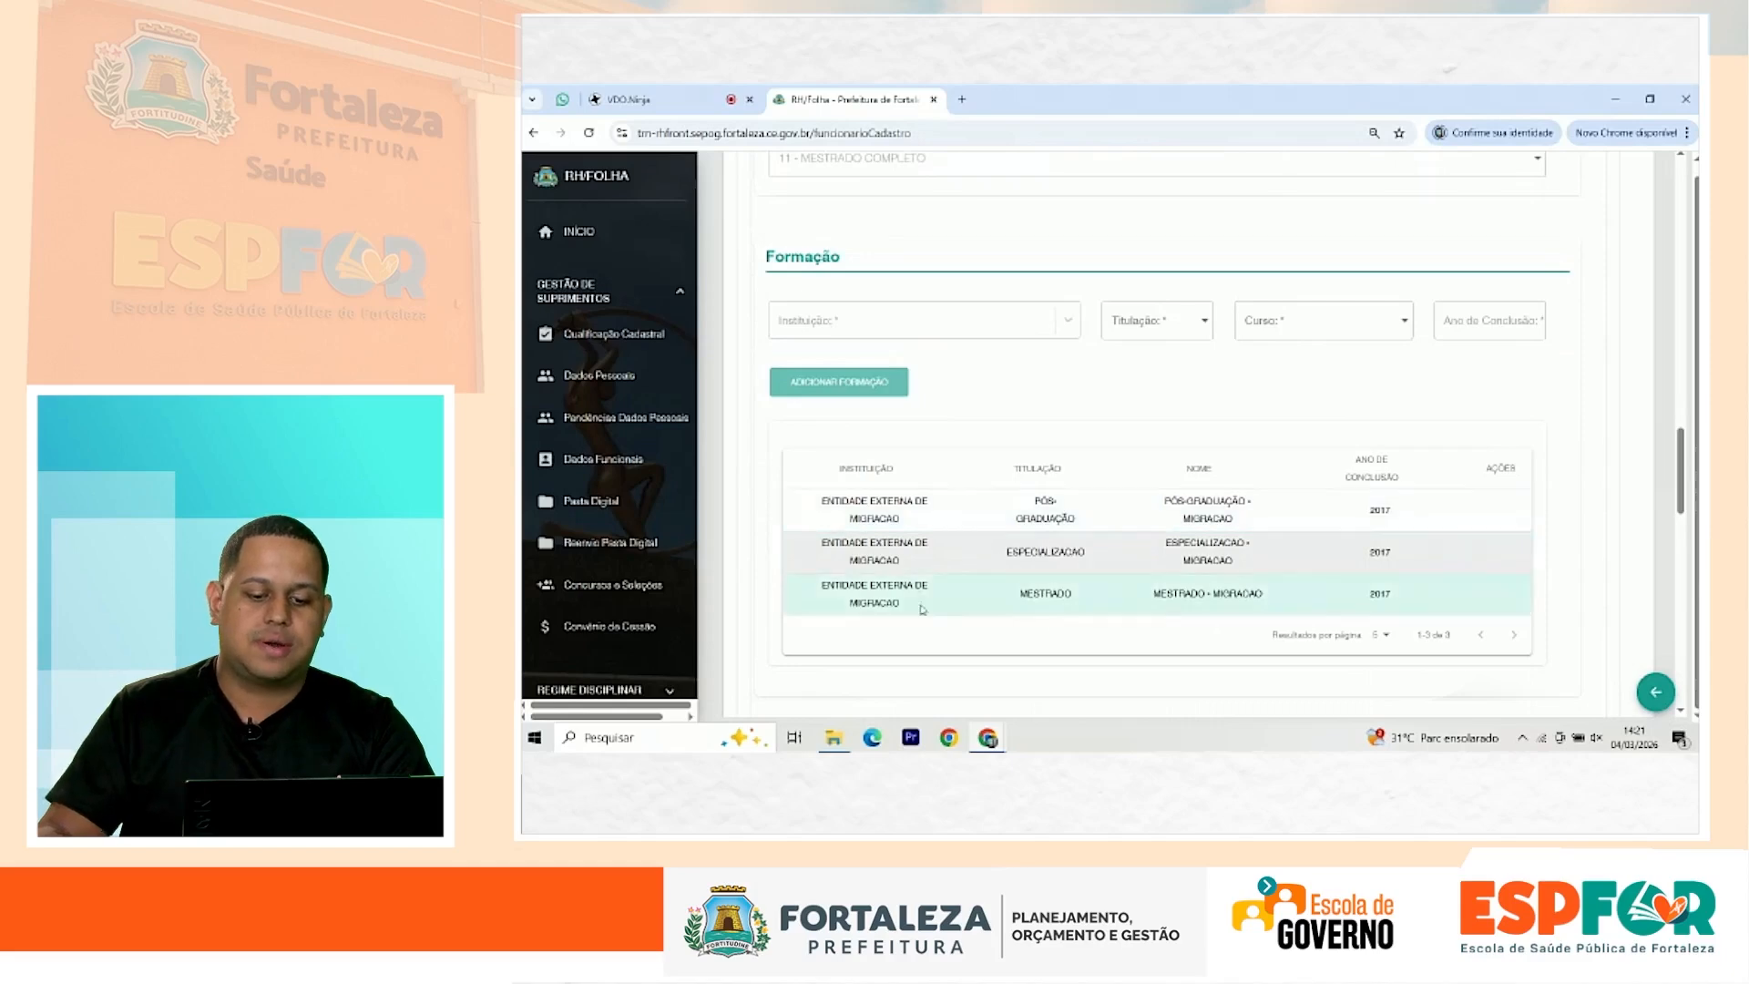
drag(1232, 560, 1155, 552)
drag(828, 544, 1177, 540)
click(1246, 566)
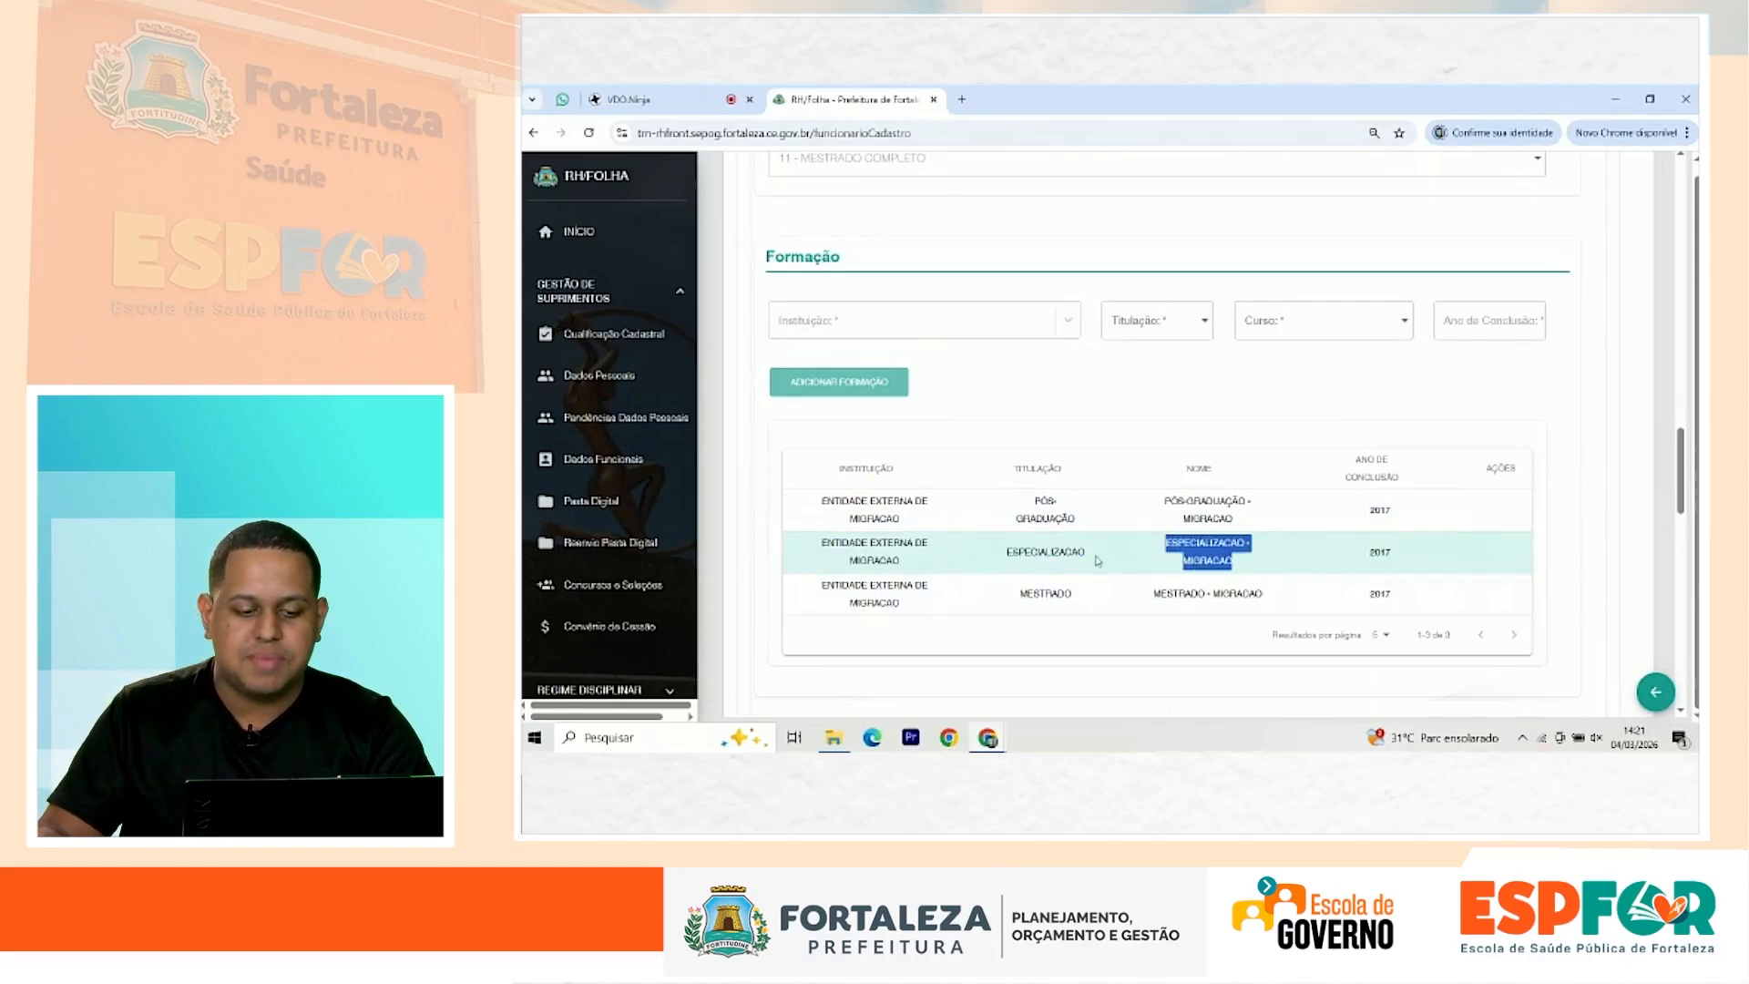
scroll(1098, 562, up, 1)
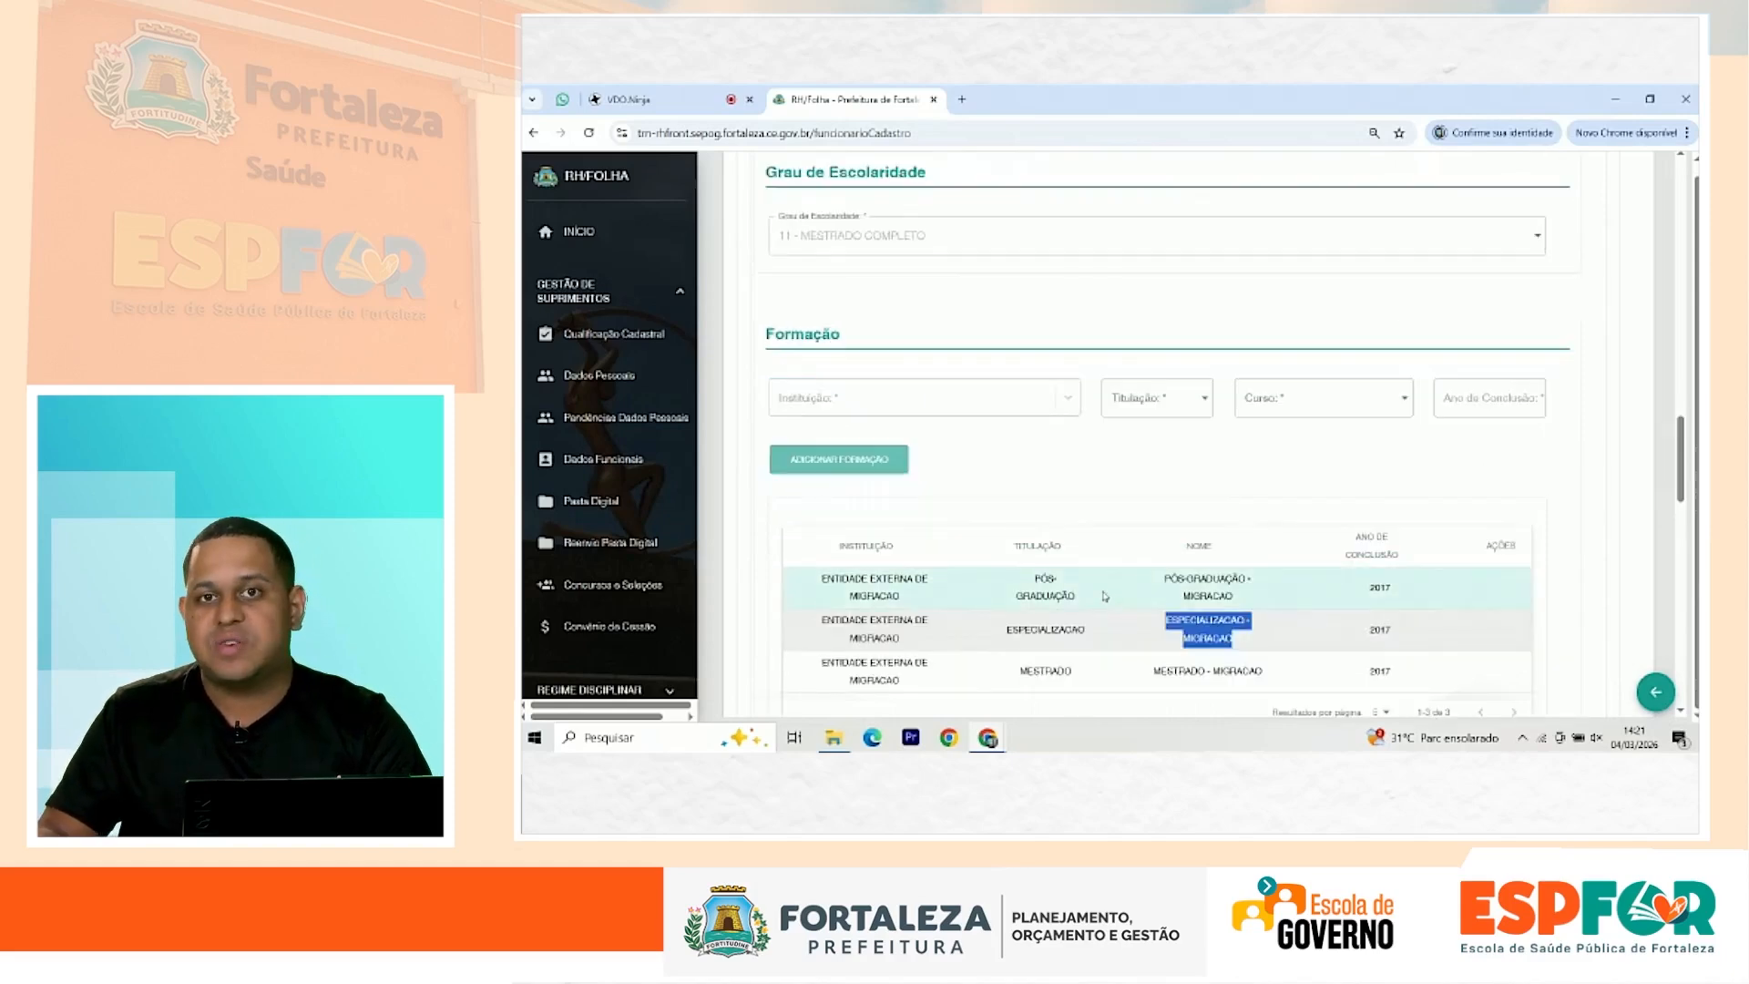
drag(1150, 581, 1166, 541)
scroll(1197, 587, down, 1)
scroll(923, 547, up, 10)
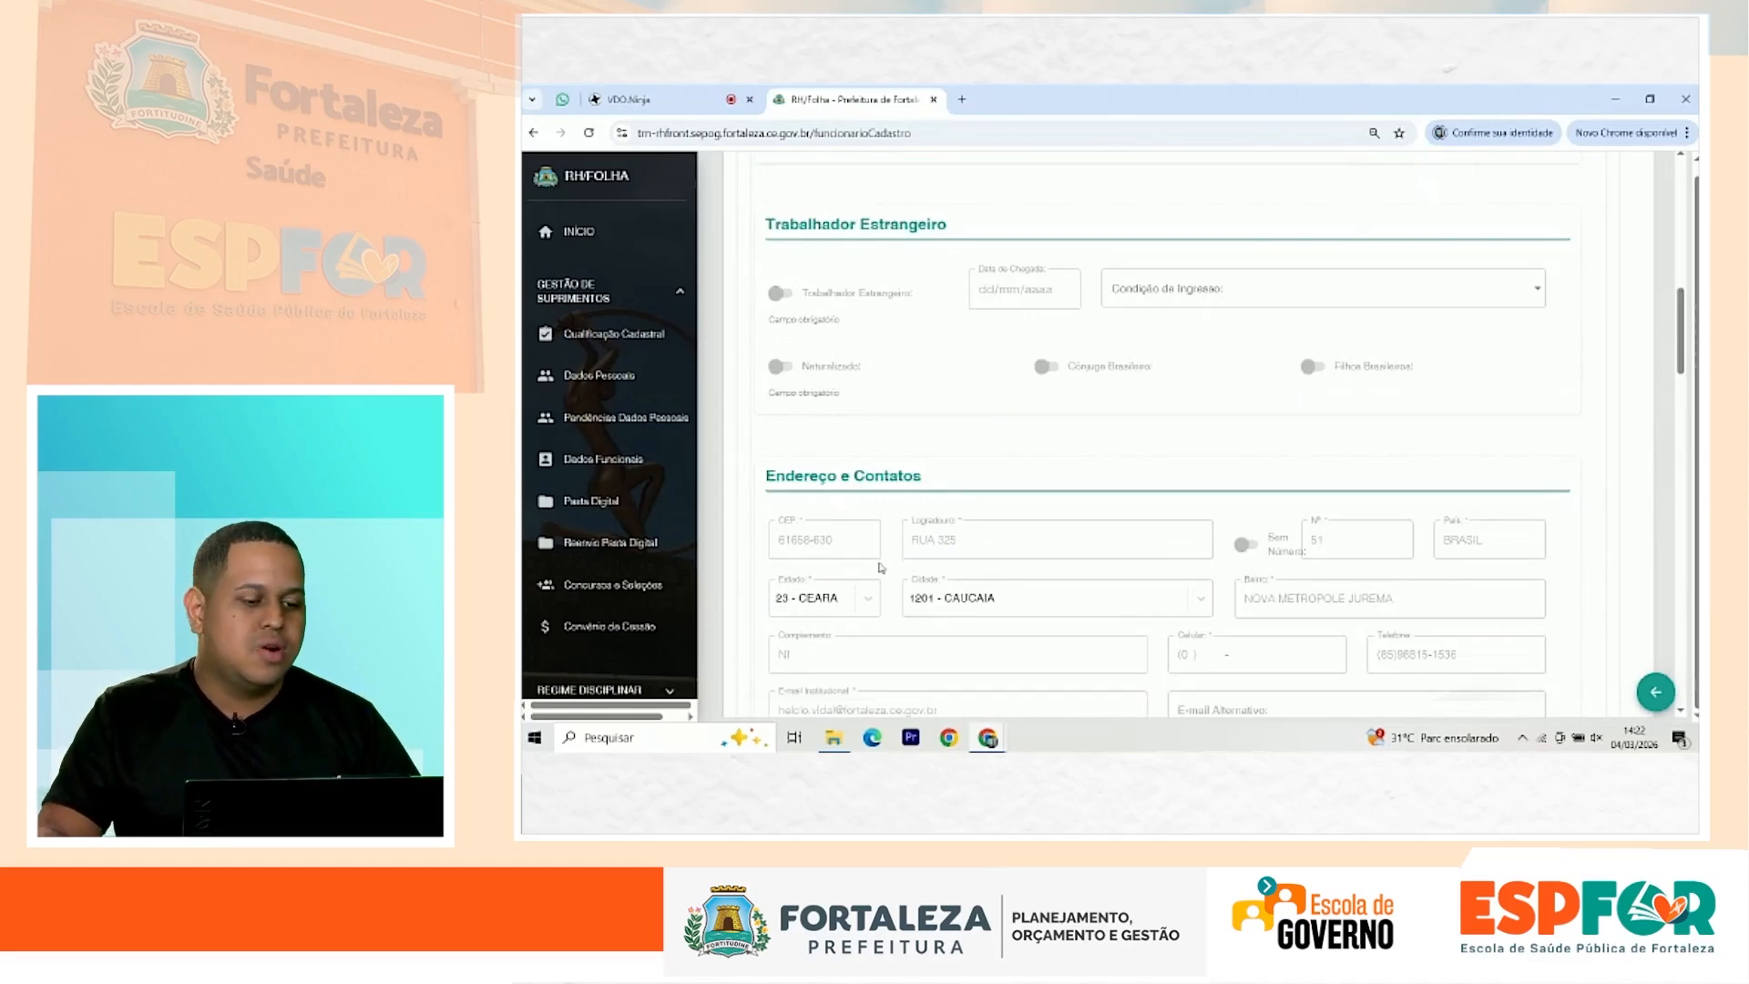
scroll(636, 572, down, 5)
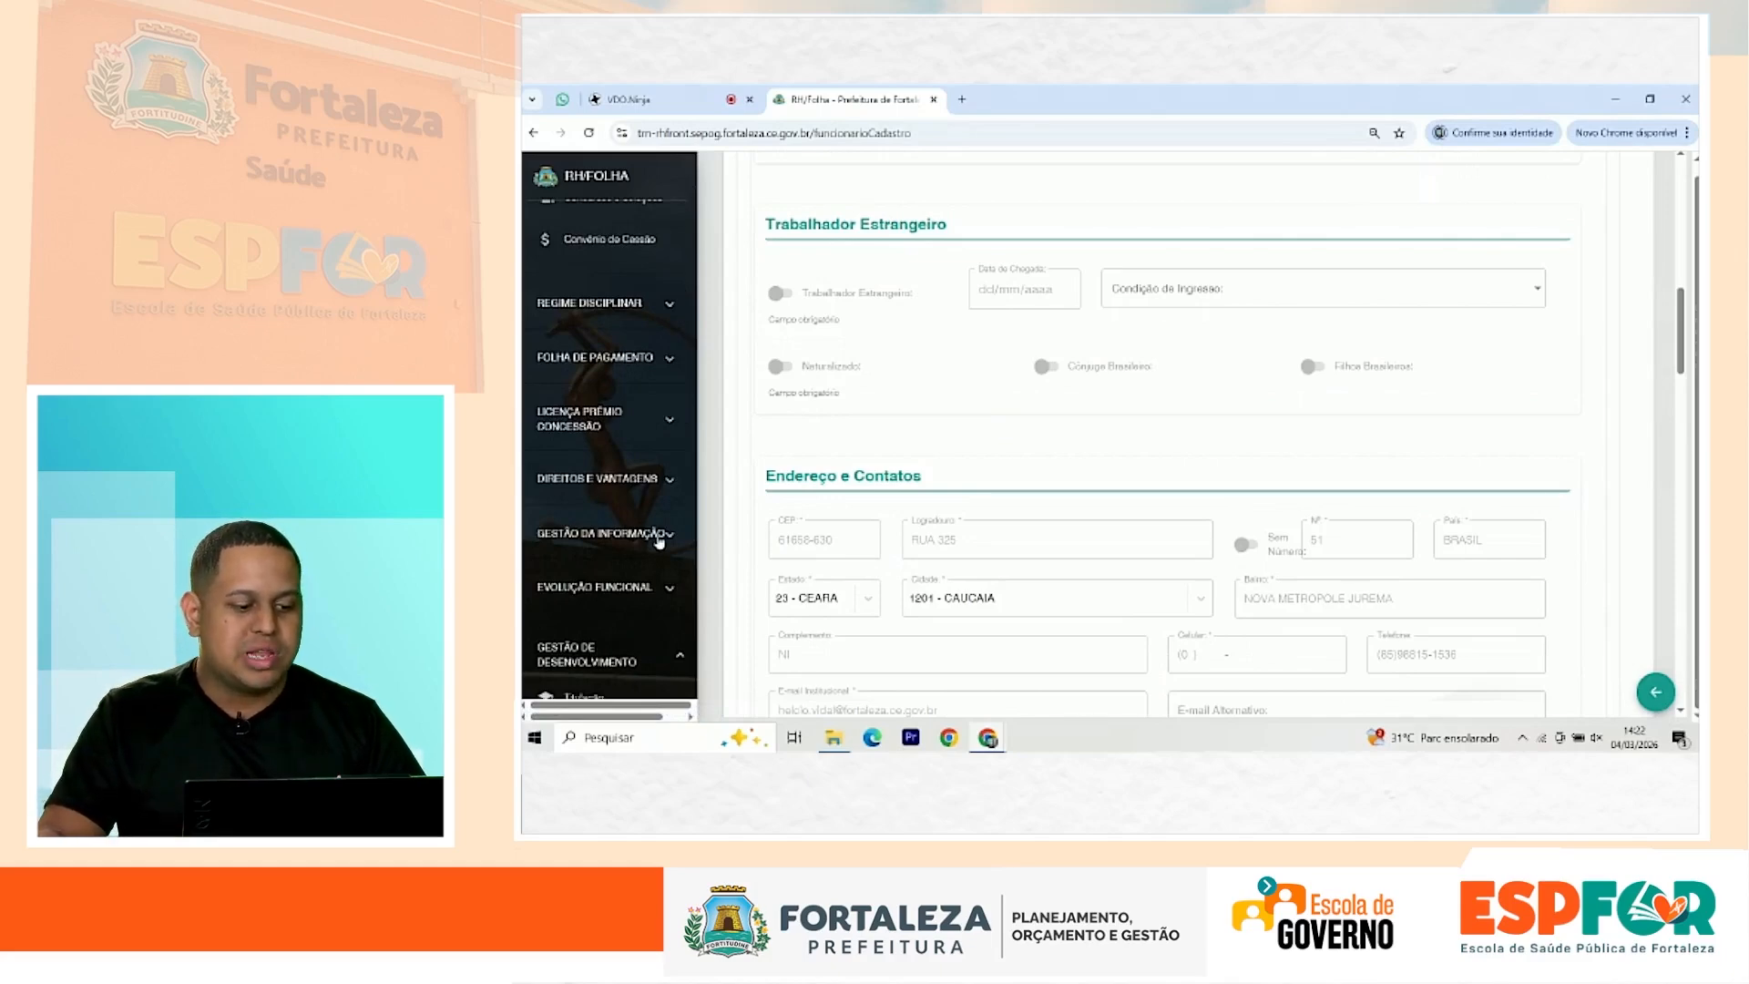
Step: Search the categories by the description PLANEJAMENTO
click(660, 541)
scroll(625, 577, down, 4)
scroll(582, 533, down, 2)
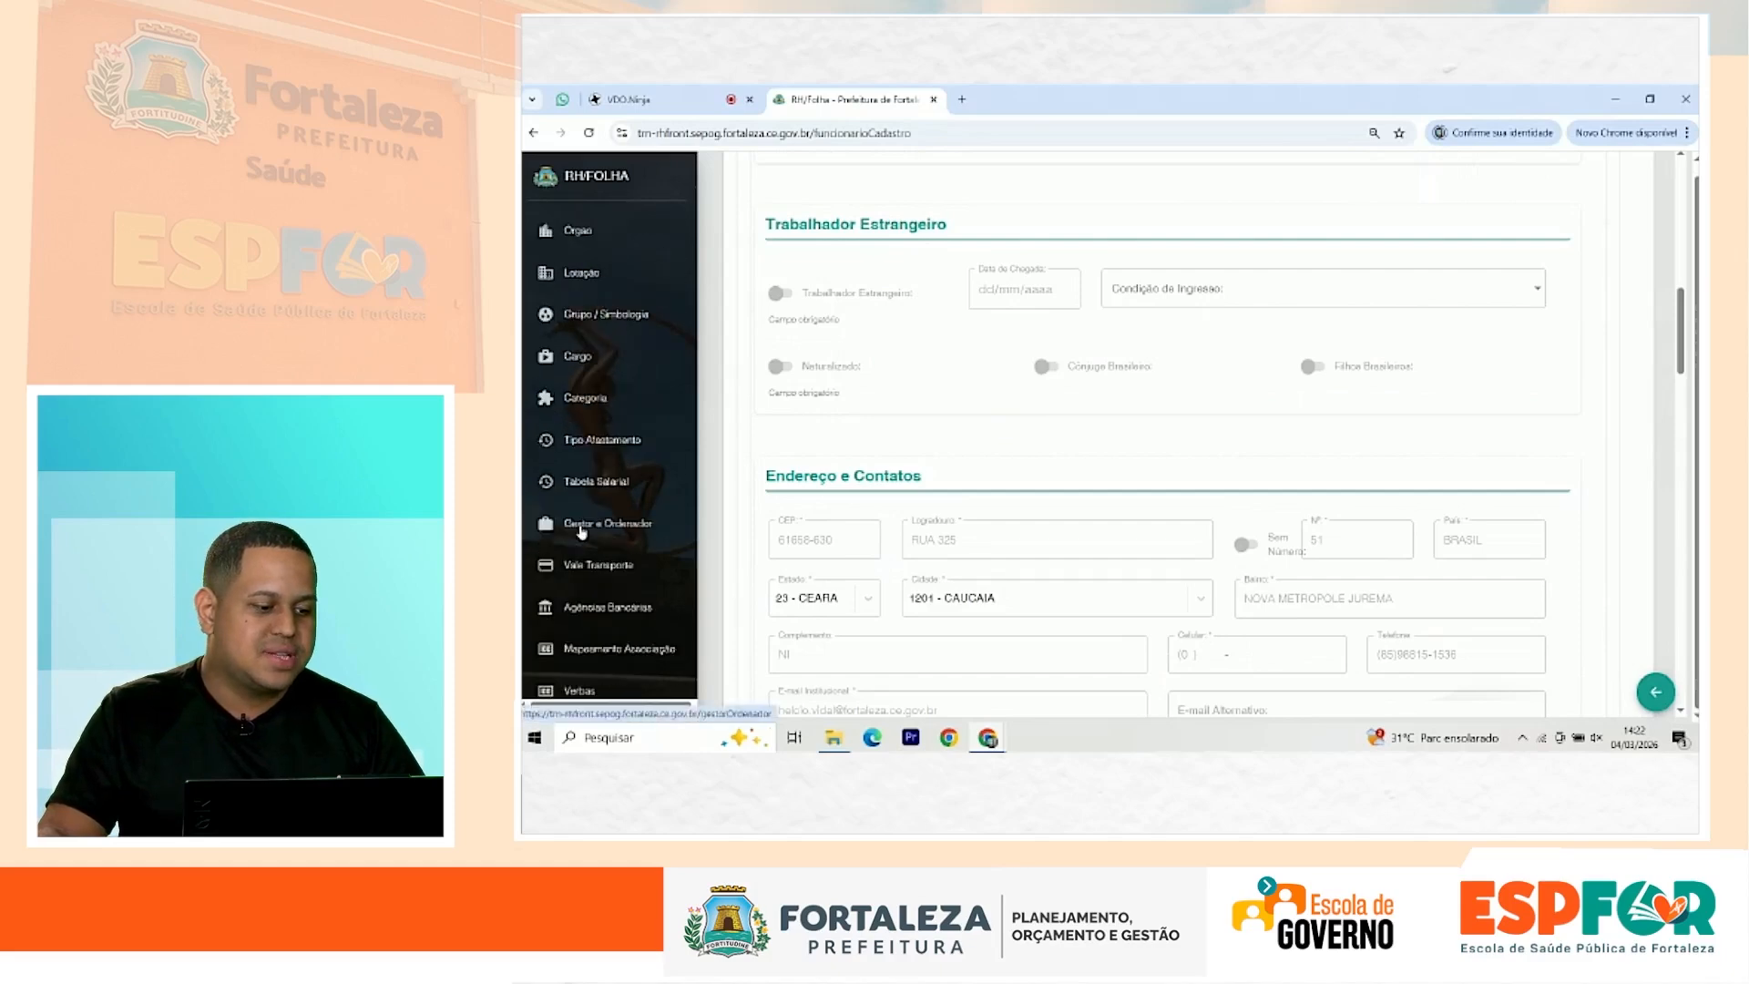
click(587, 398)
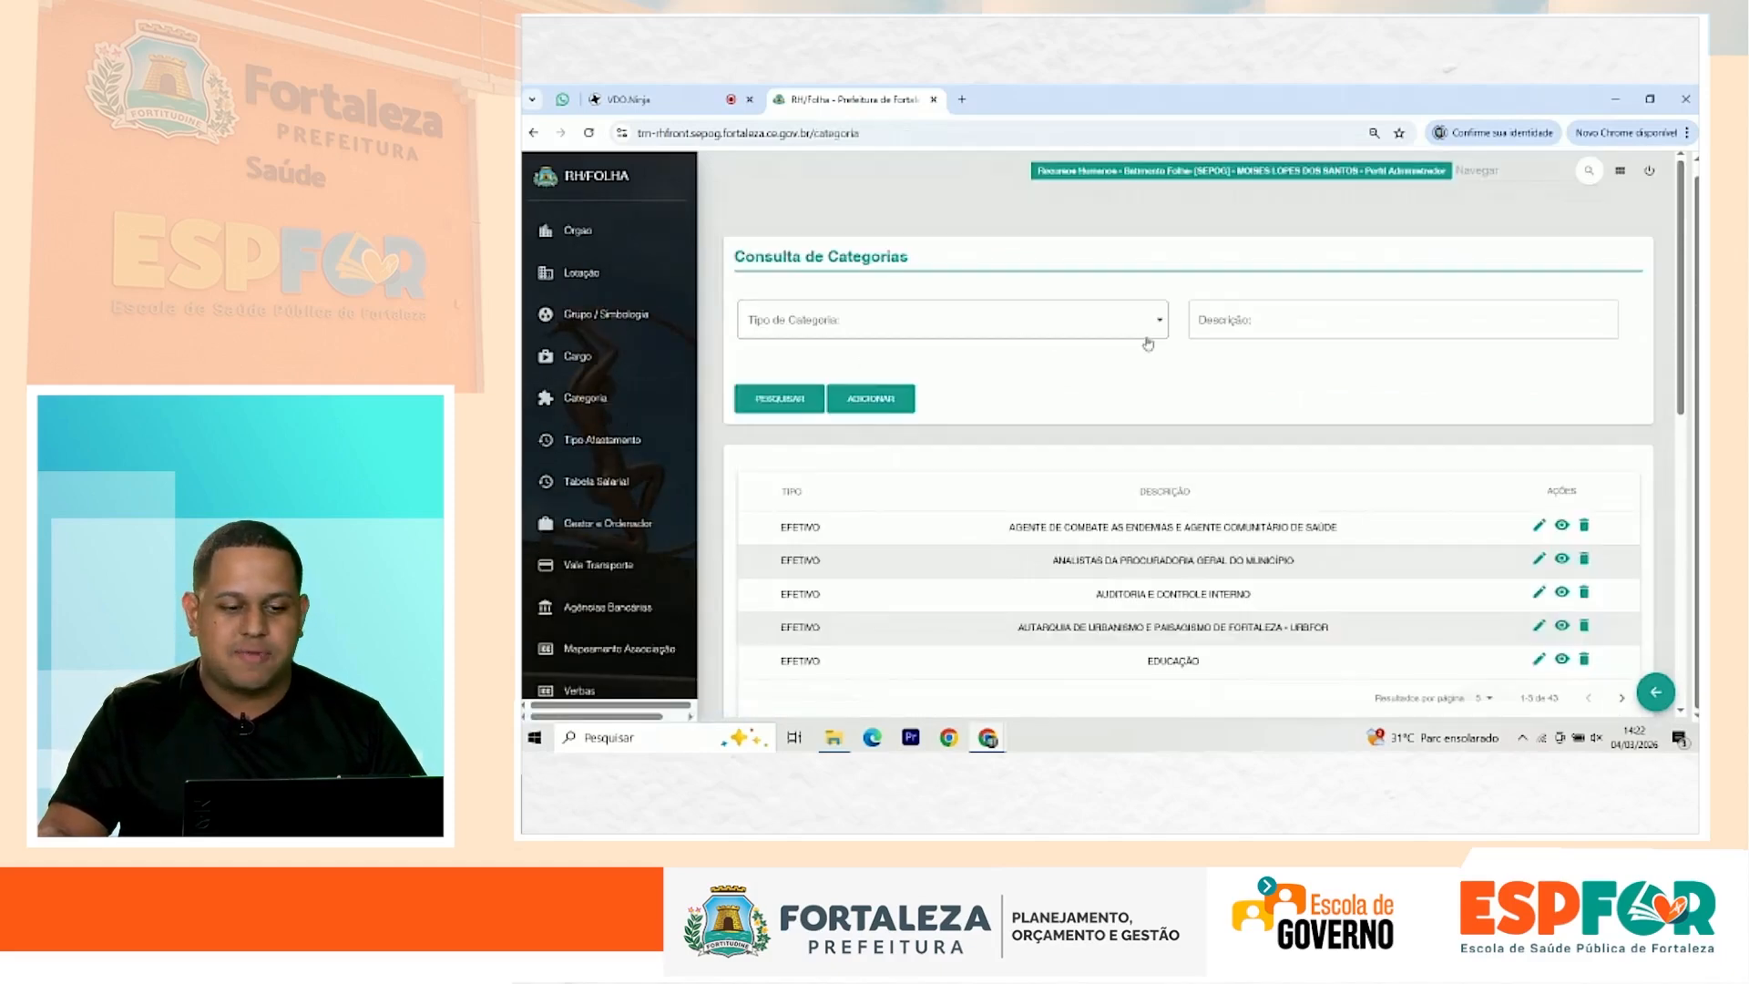
click(1302, 318)
text(PAL)
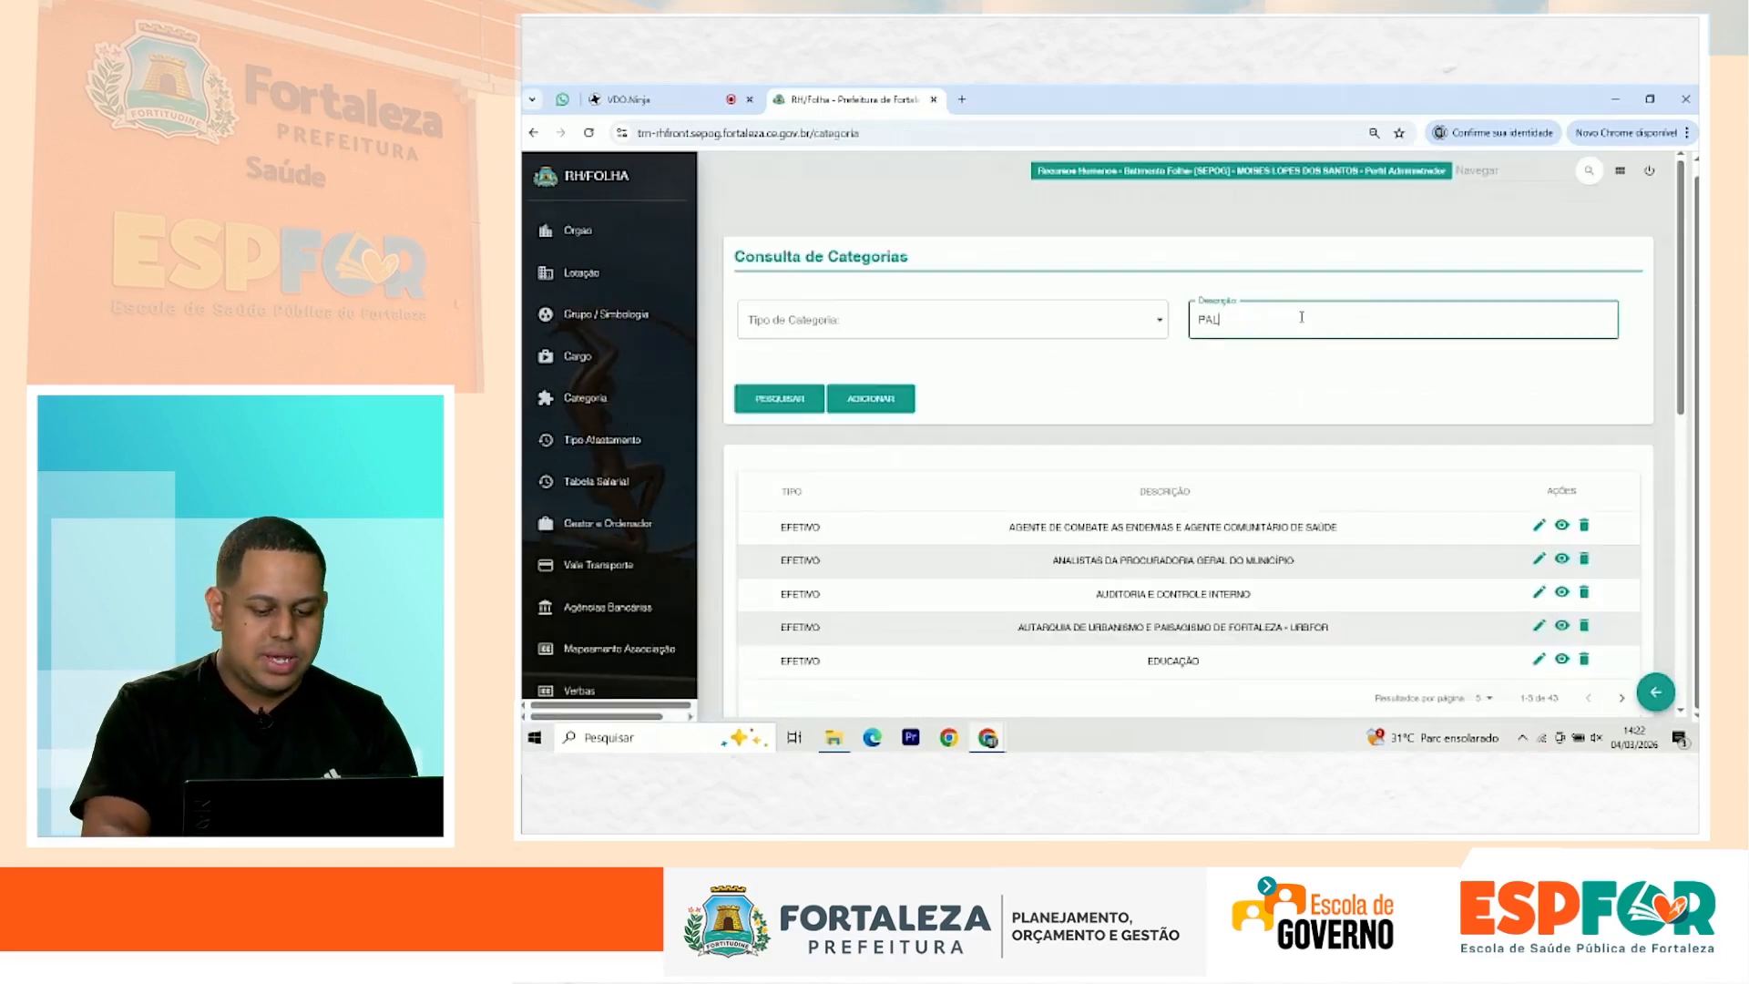
key(BackSpace)
text(LANEJAMENTO)
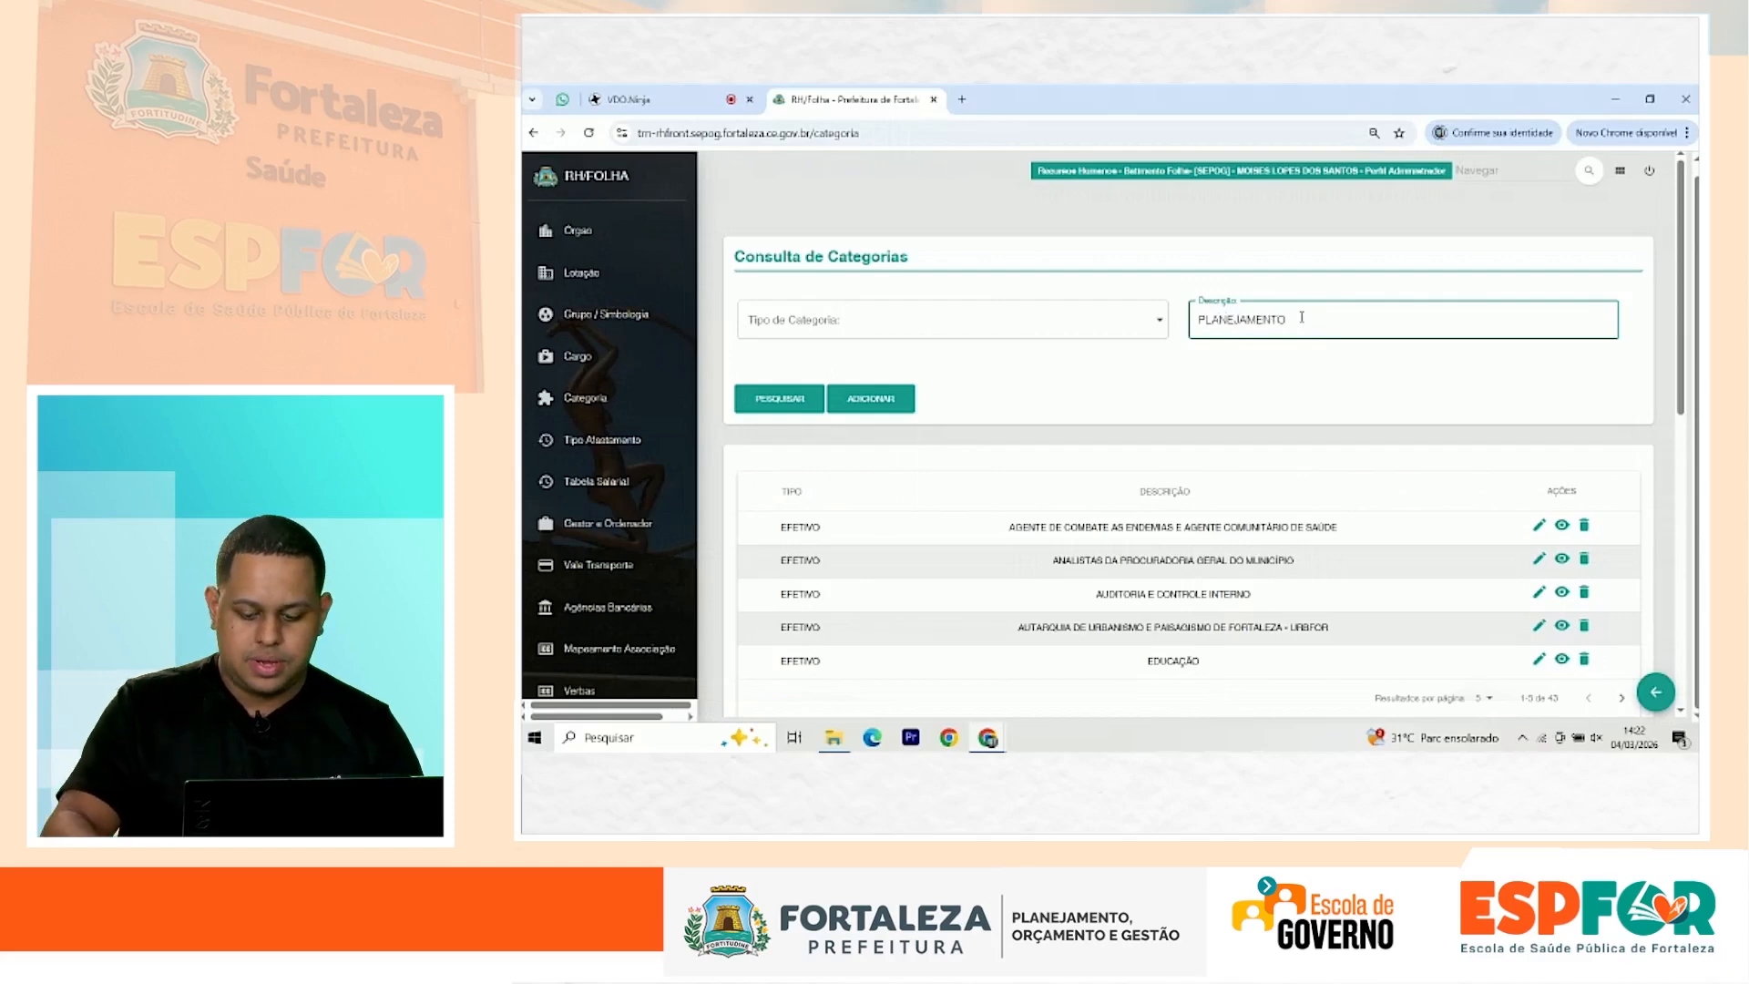
key(Return)
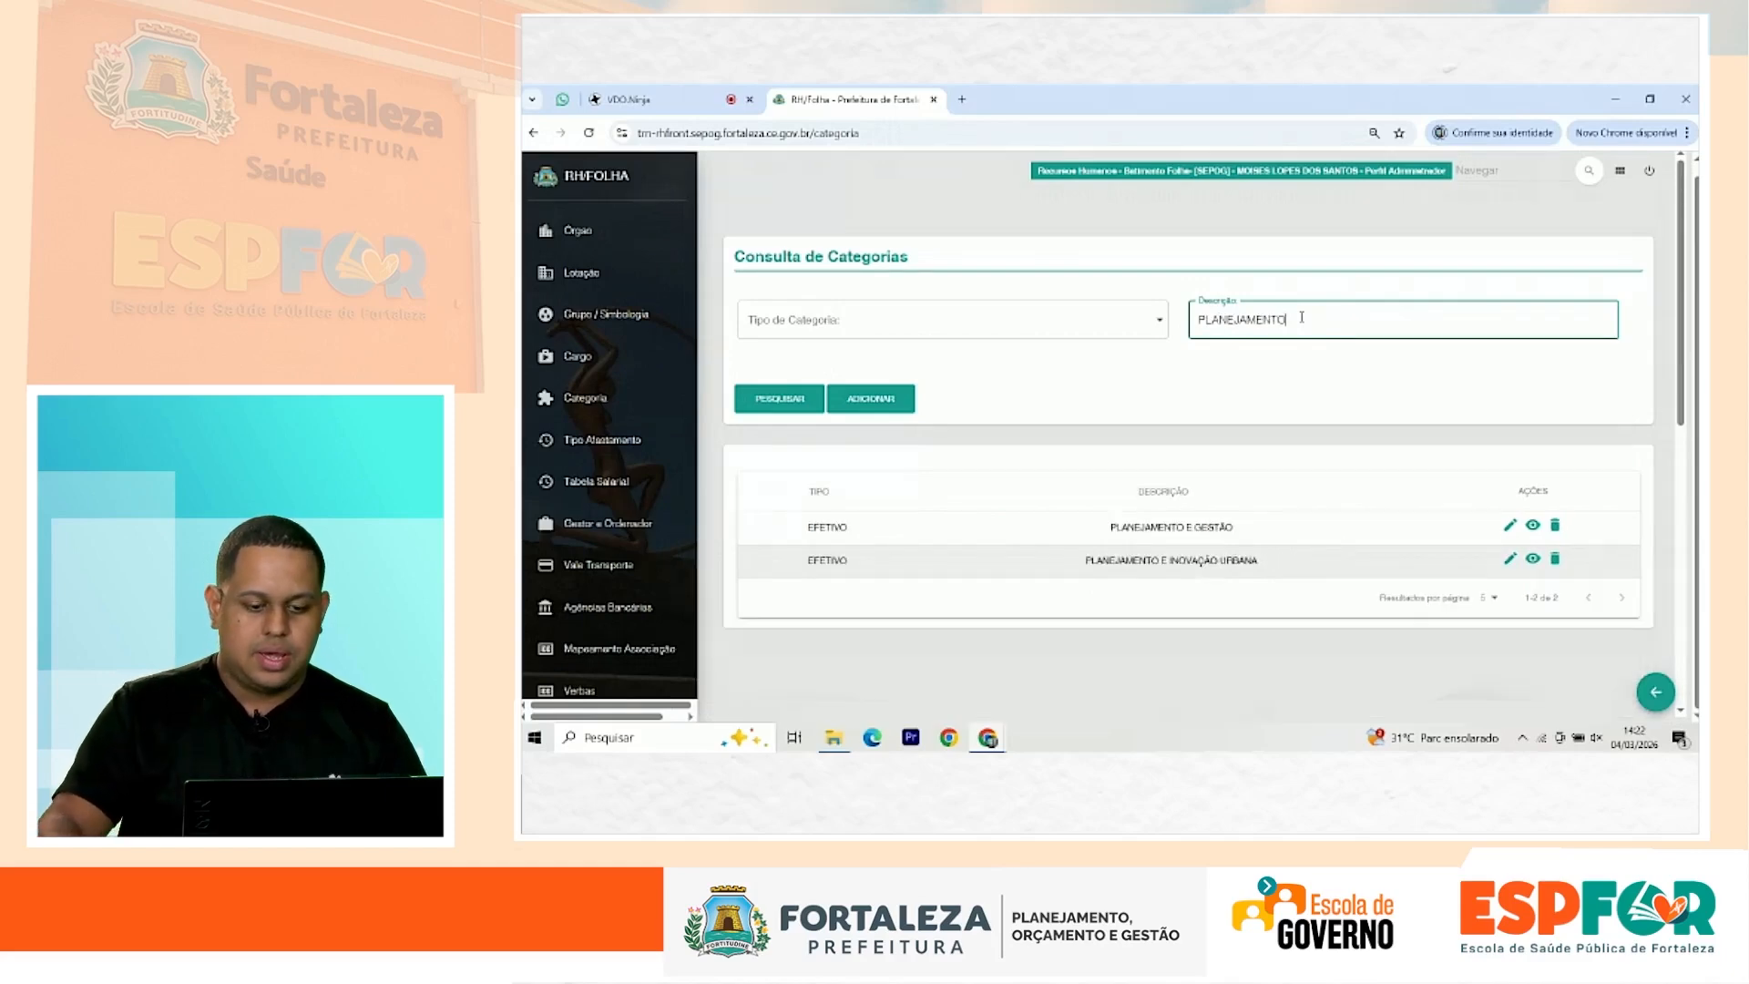
Step: Open PLANEJAMENTO E GESTÃO and view its group and classification level D details
click(1537, 528)
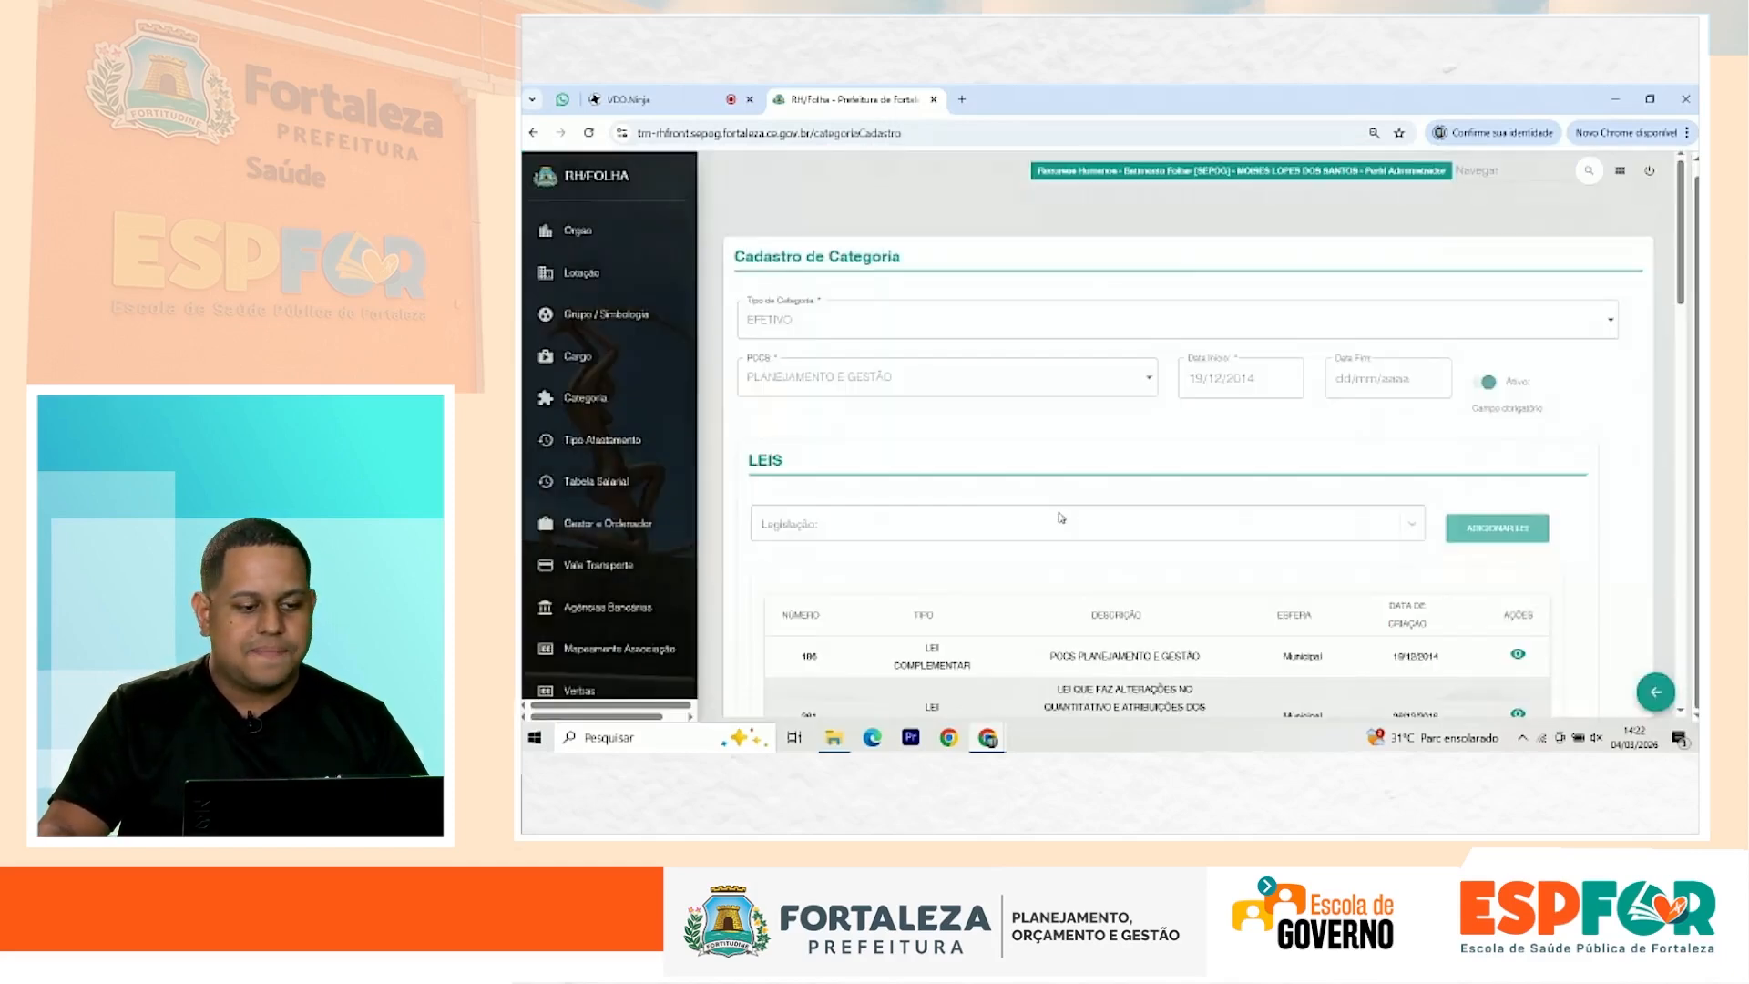
scroll(1054, 516, down, 15)
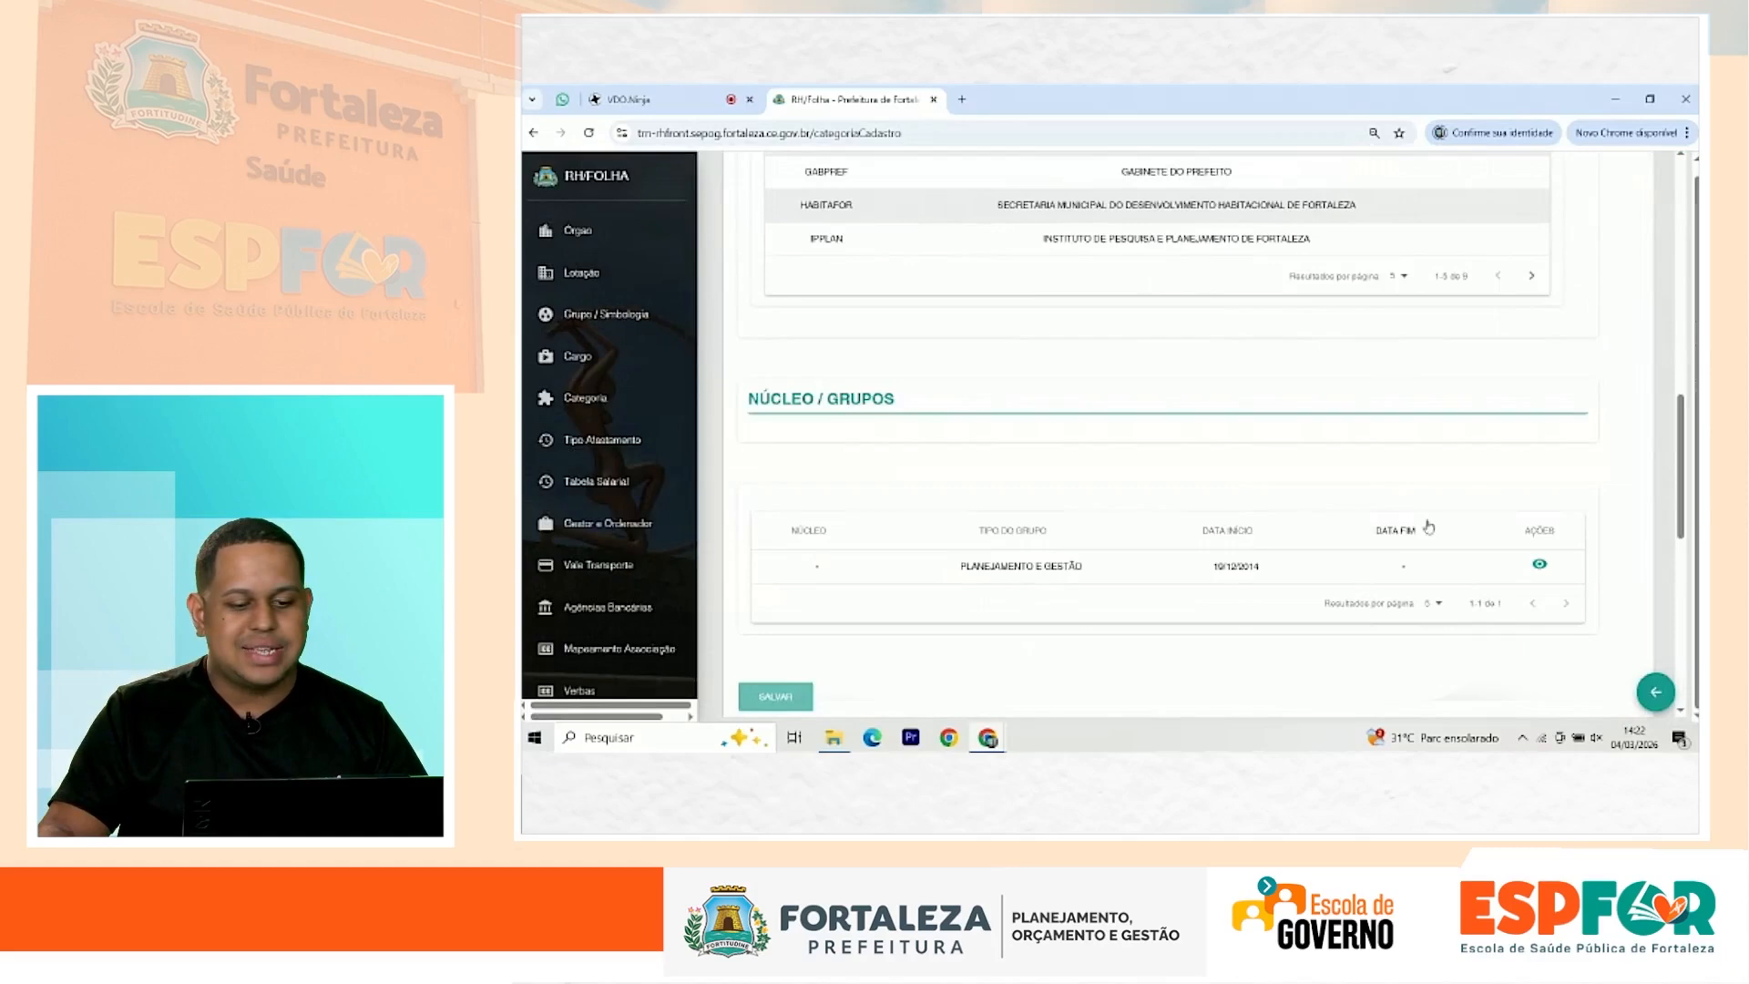
click(1538, 564)
scroll(1179, 520, down, 4)
click(1490, 336)
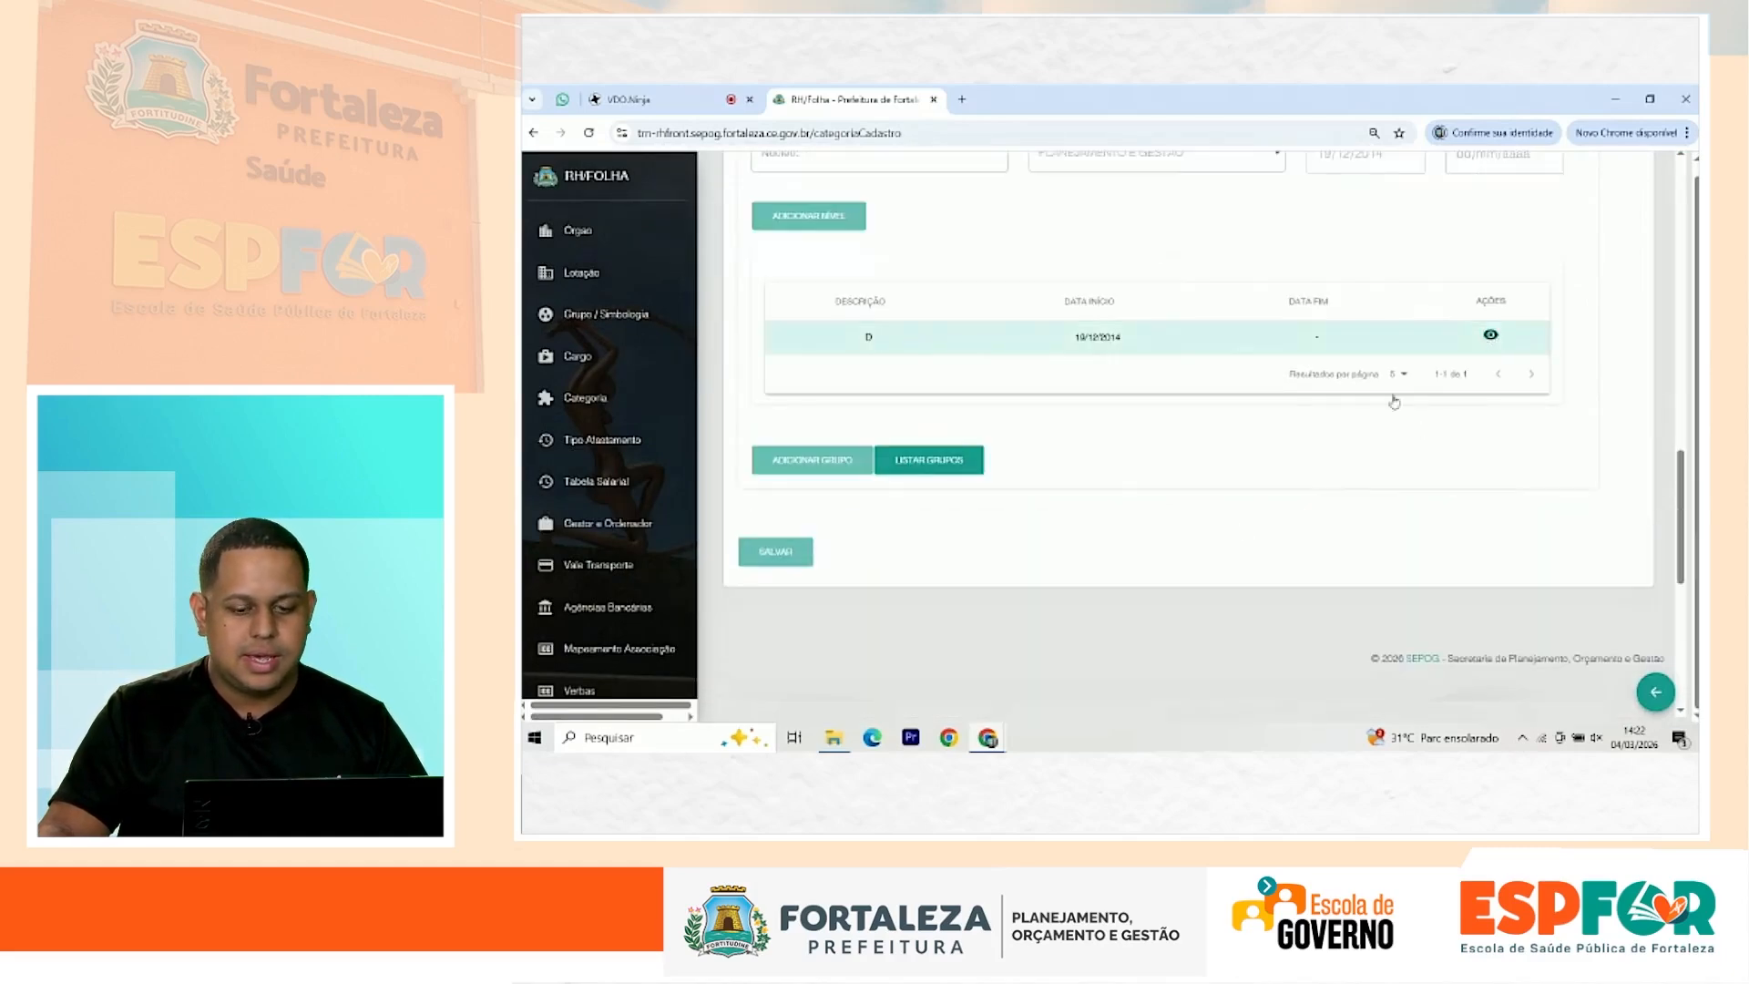
scroll(1158, 489, down, 5)
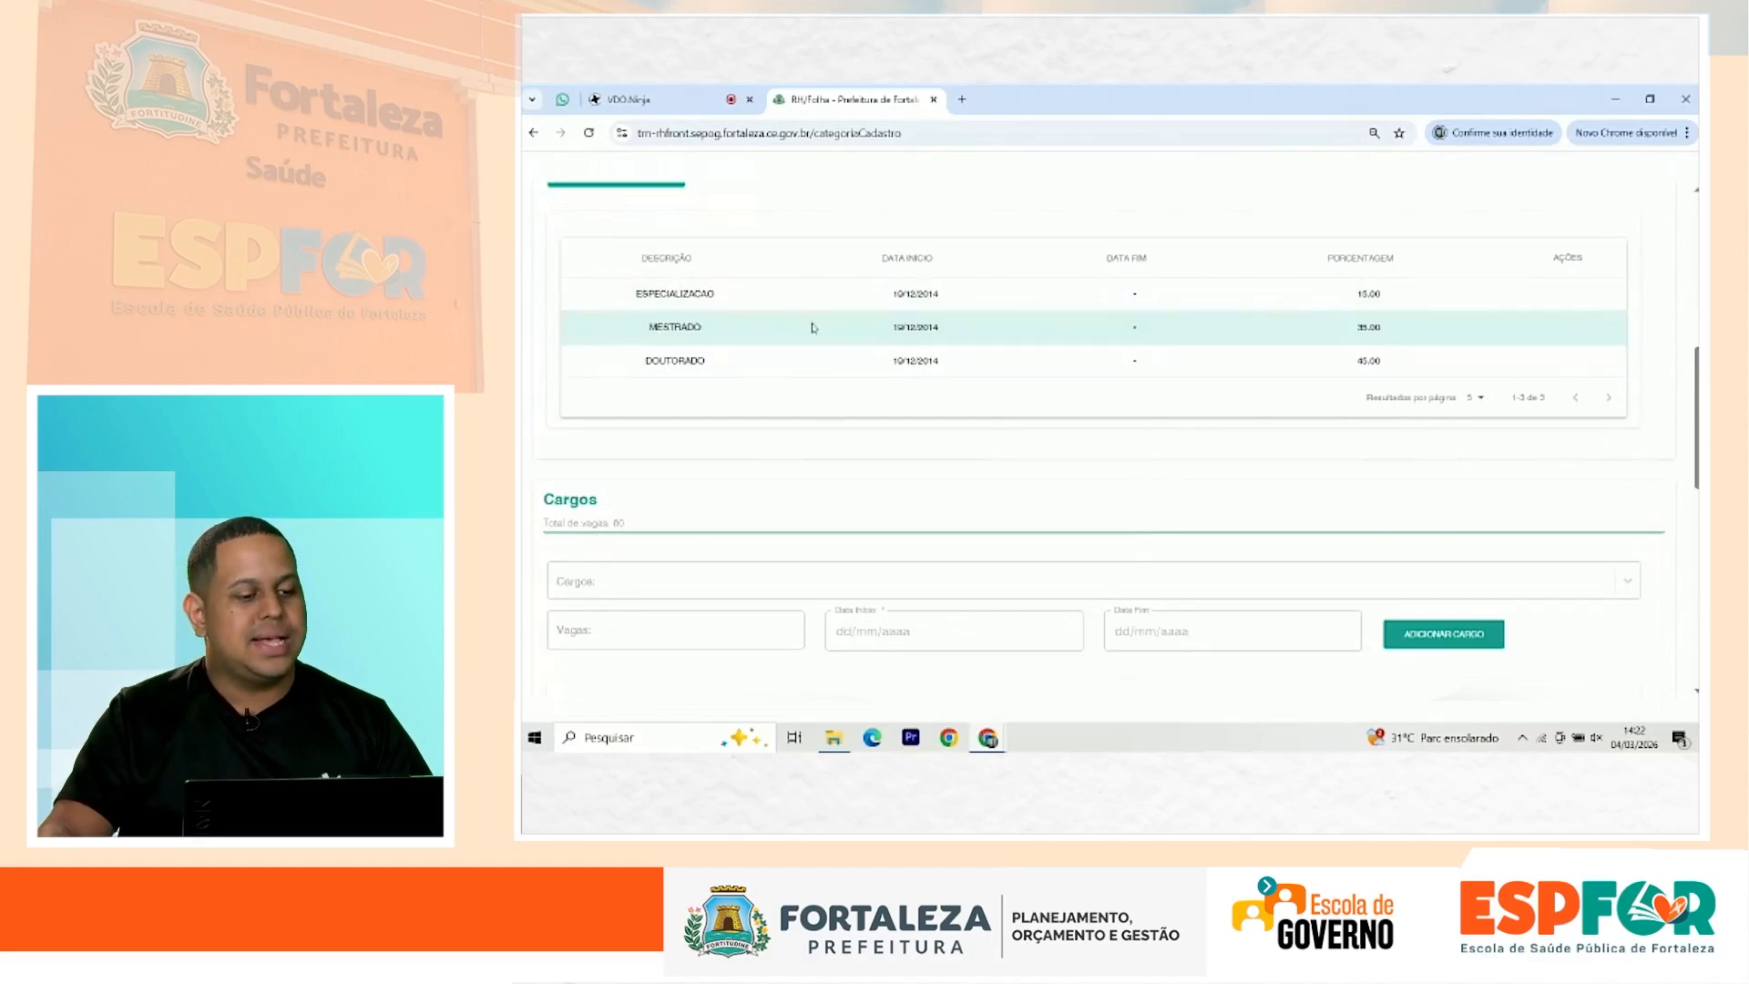
scroll(729, 428, up, 2)
Step: Review level D titles: Especialização 15%, Mestrado 35%, Doutorado 40%, then close the details
drag(635, 448, 1002, 483)
drag(635, 448, 1380, 451)
drag(649, 485, 1279, 488)
drag(620, 515, 1375, 552)
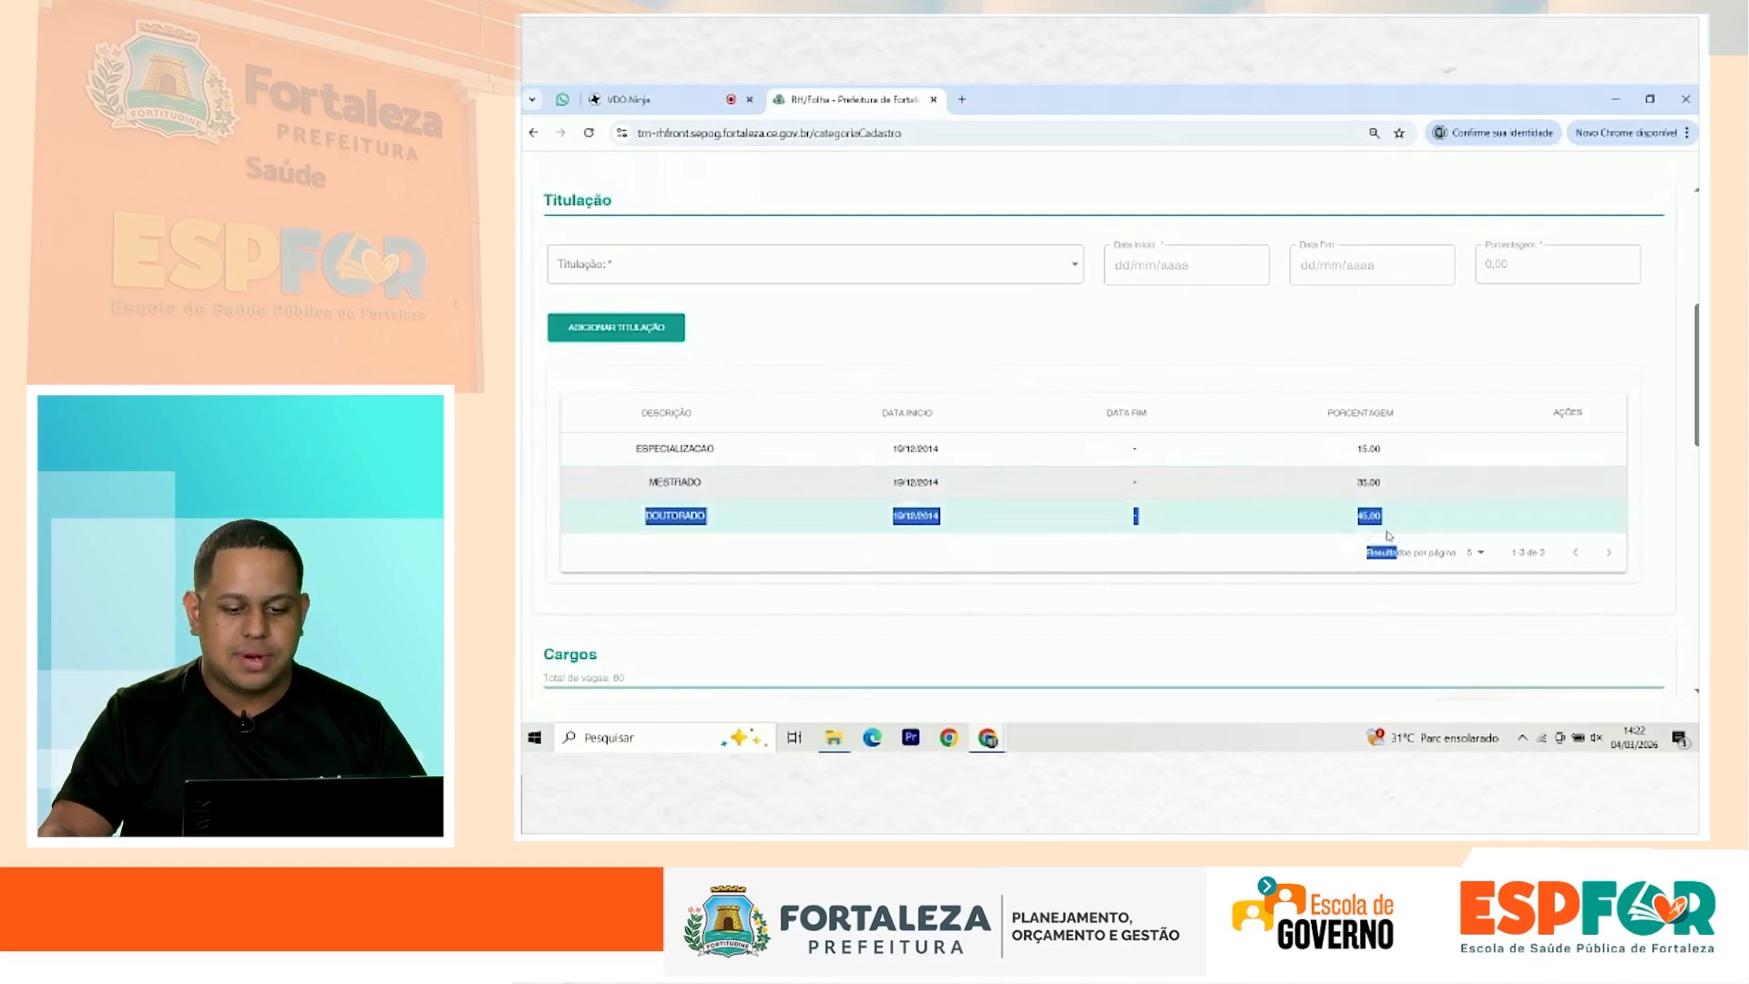
scroll(611, 574, up, 5)
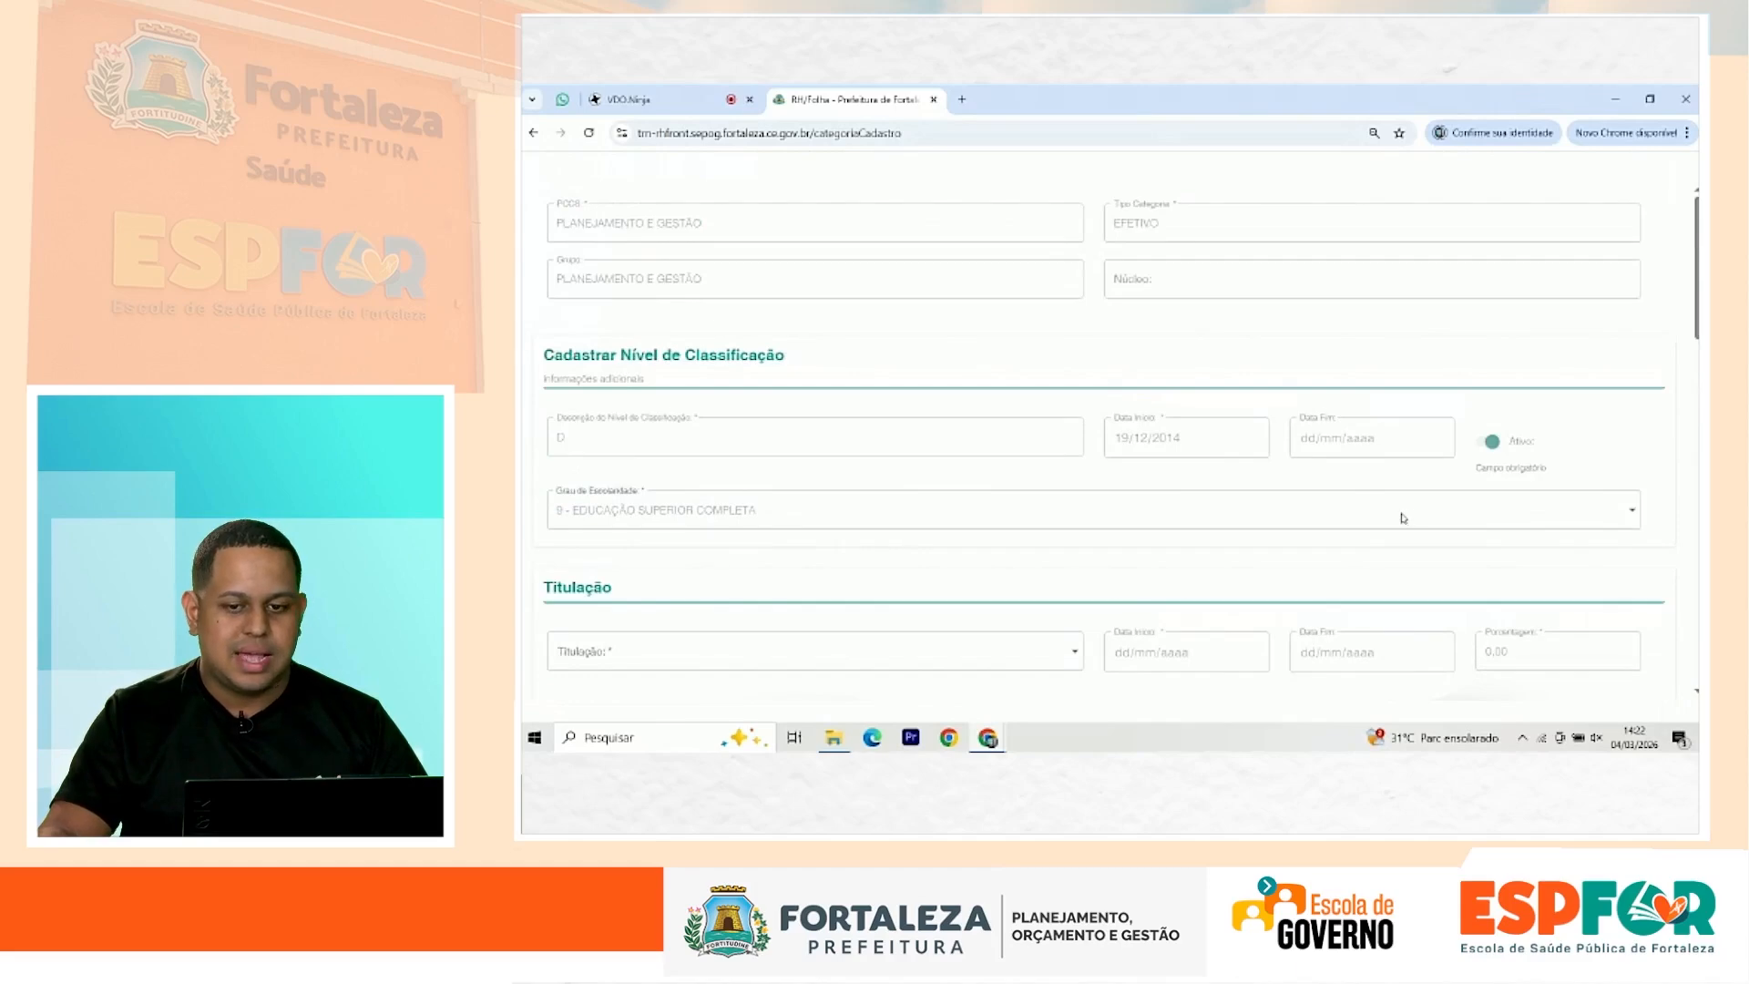
scroll(978, 637, down, 3)
scroll(737, 615, down, 5)
scroll(727, 621, down, 1)
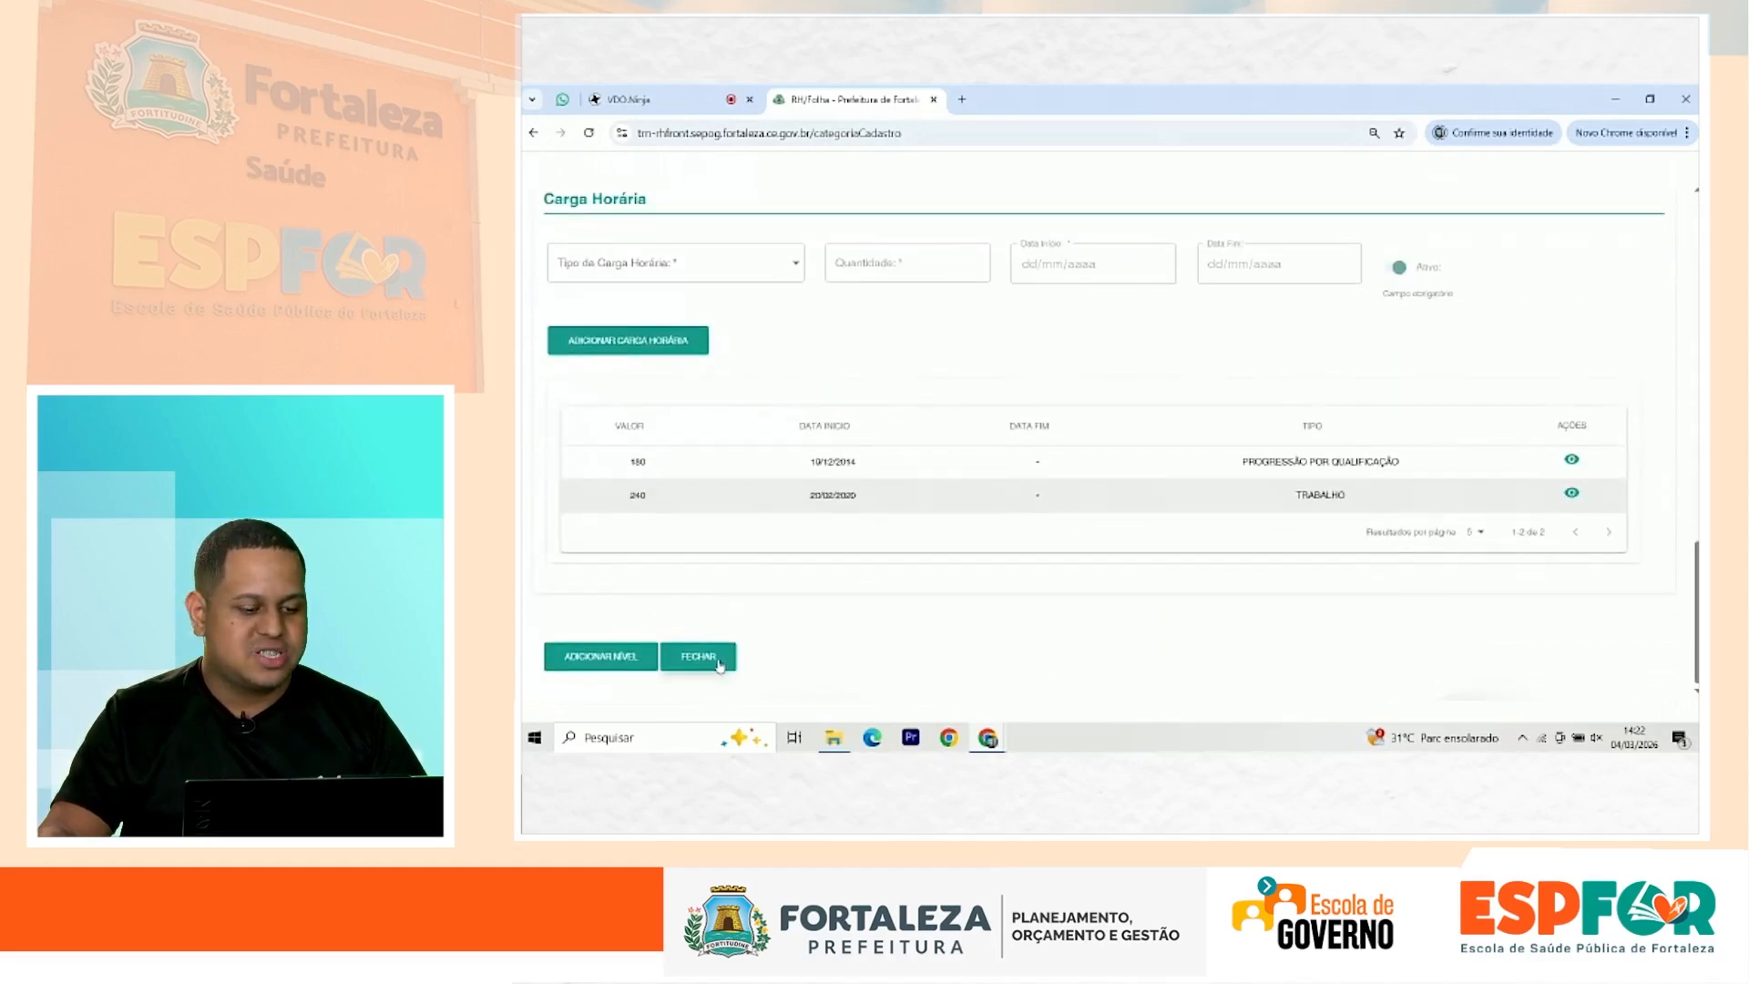
click(717, 664)
scroll(621, 561, down, 7)
Step: Search Titulação ITA/GTA by the employee's CPF, confirming no incentive records exist
scroll(621, 563, down, 1)
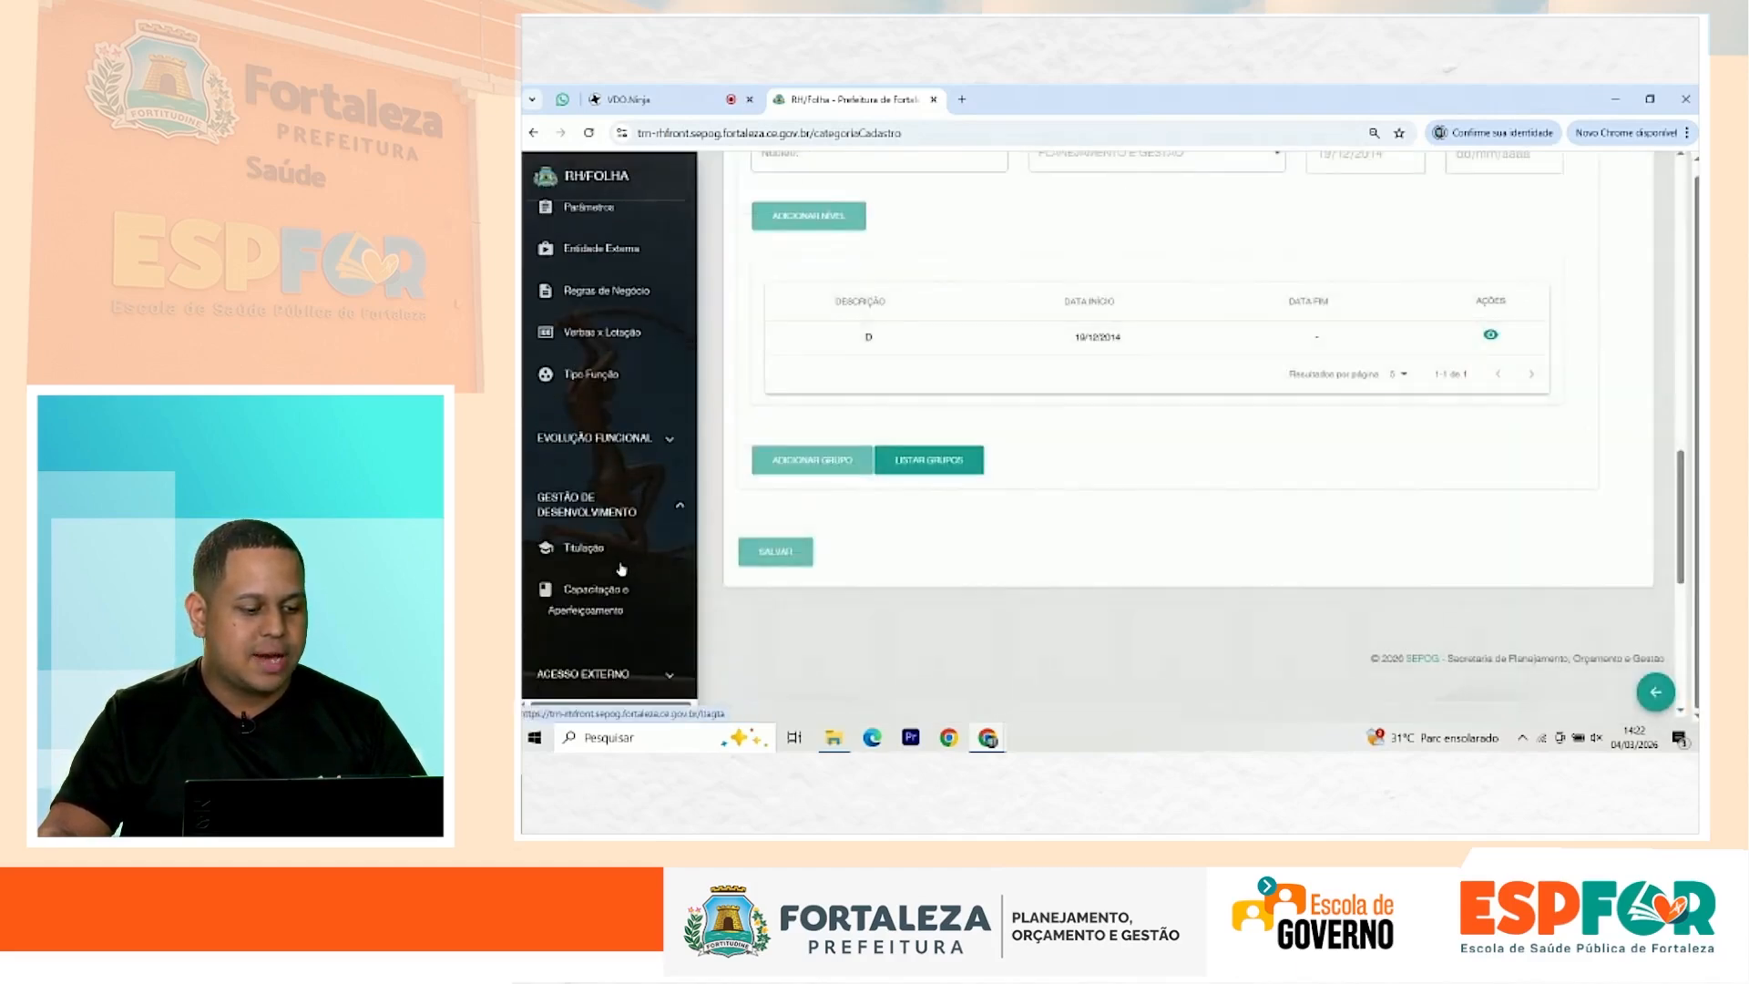
click(601, 558)
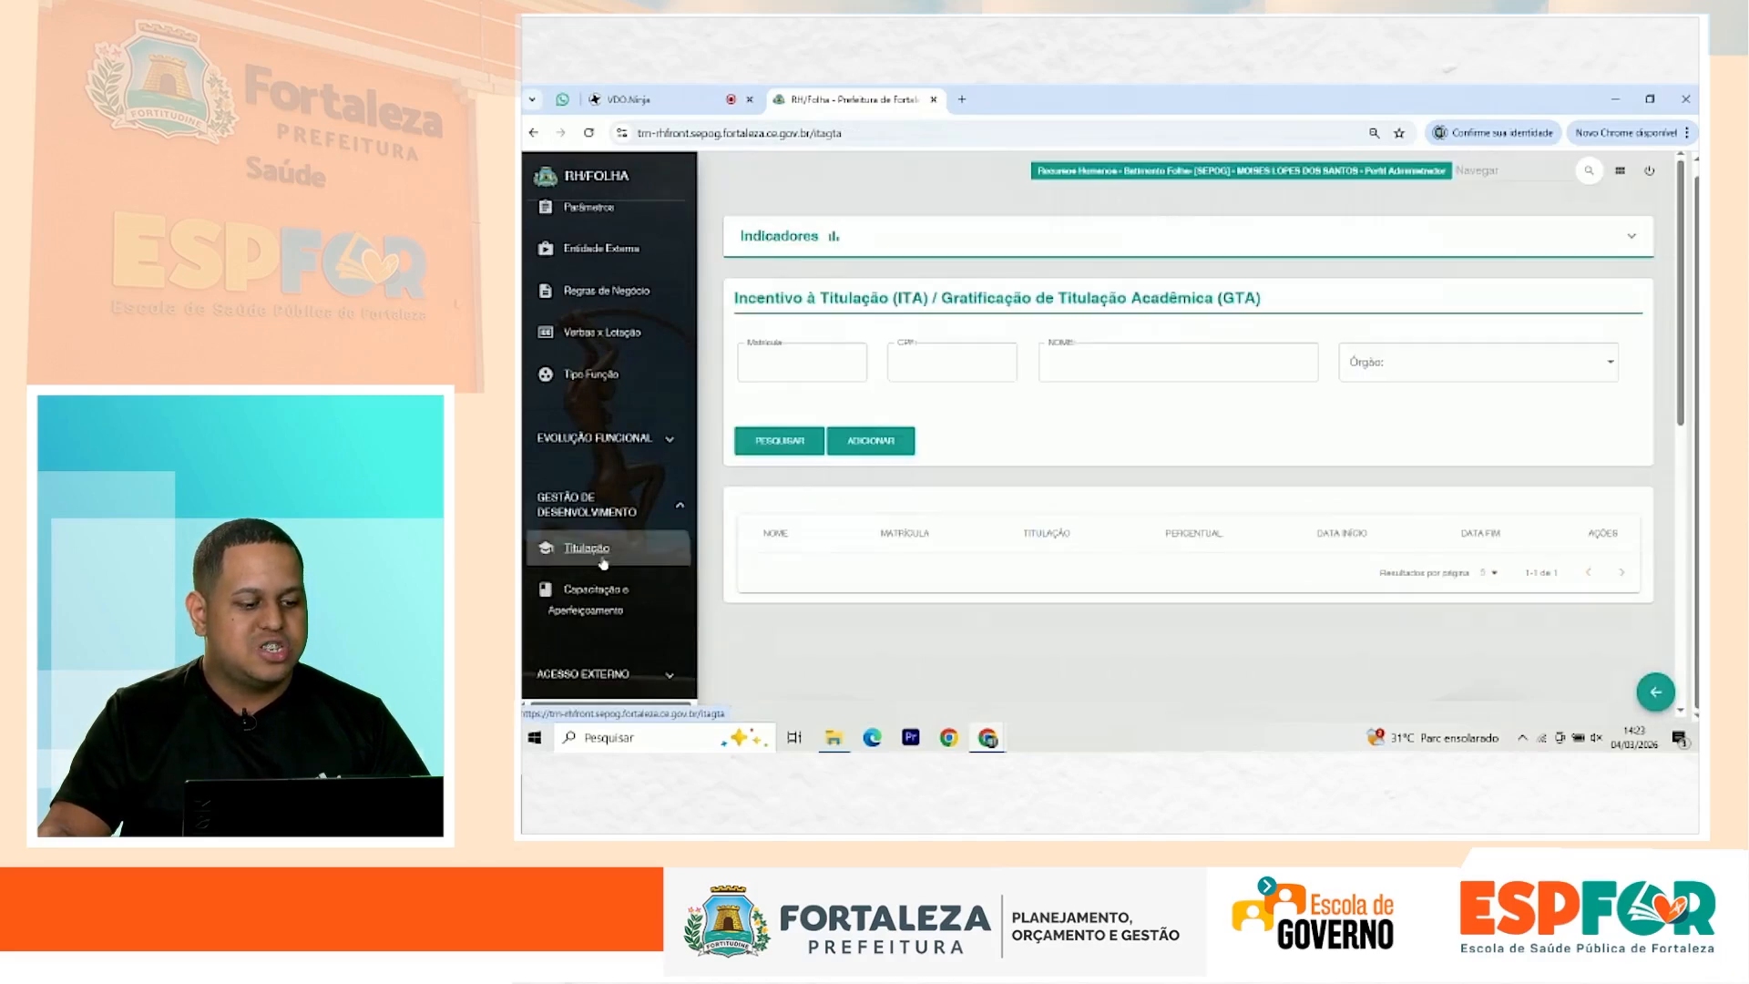
click(952, 367)
click(979, 405)
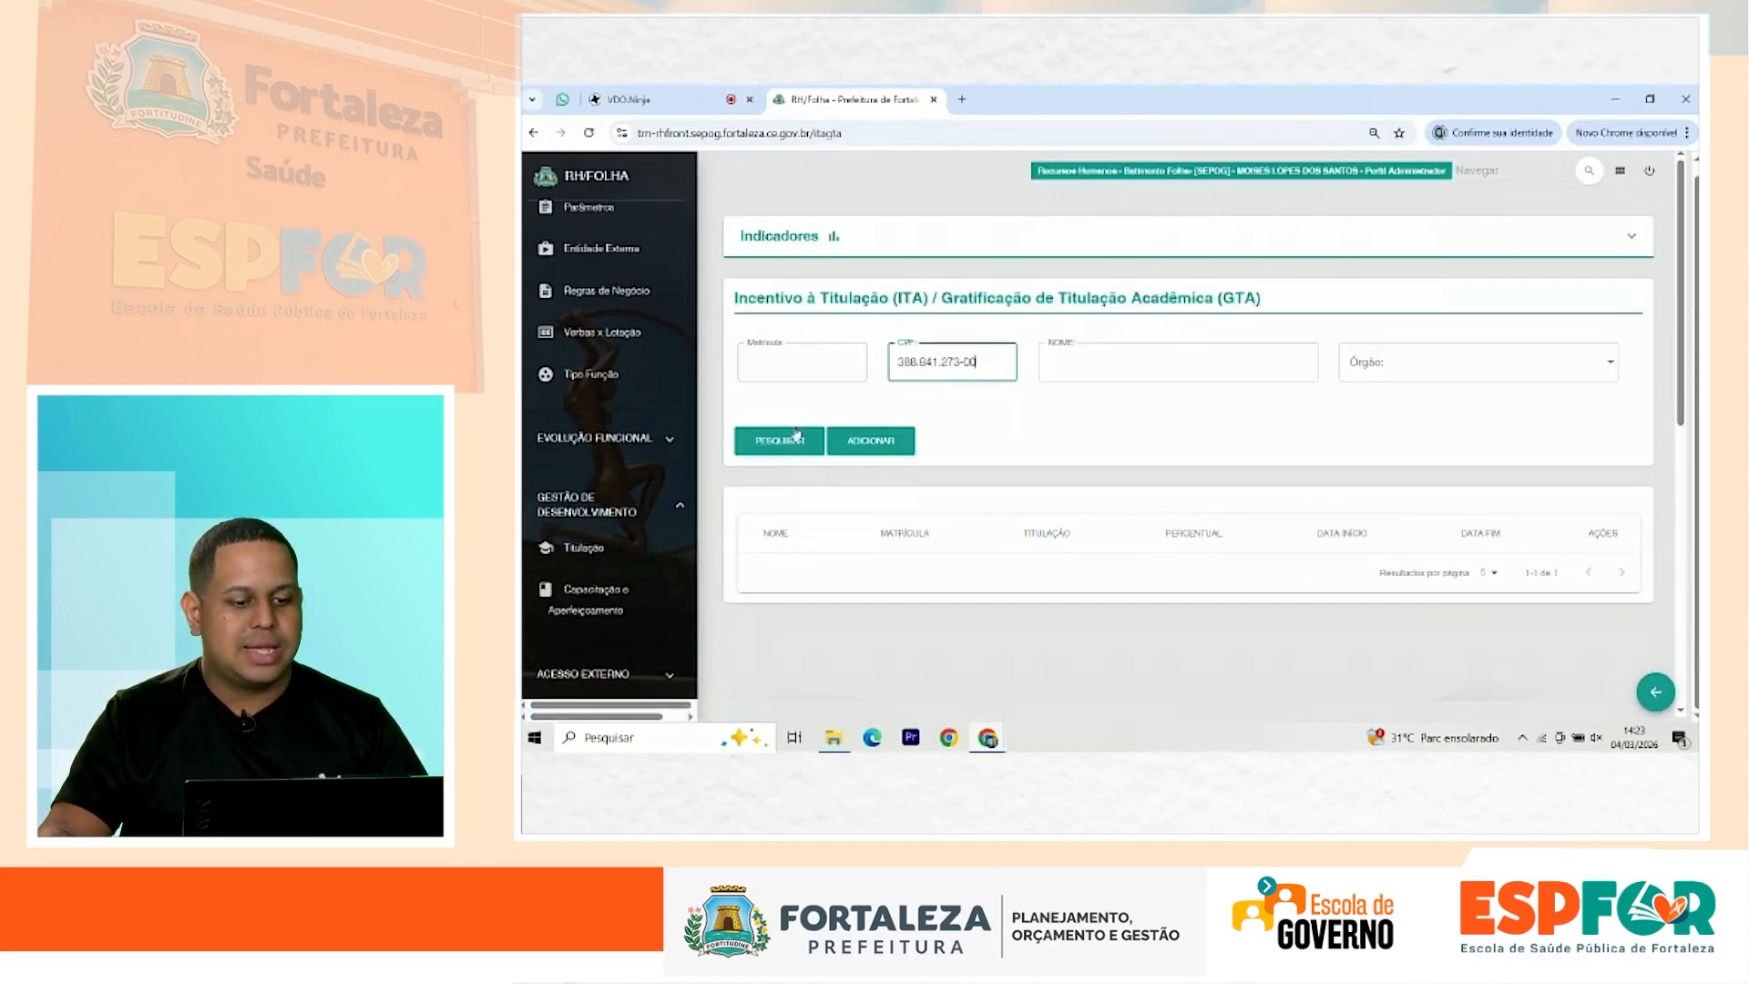
click(783, 440)
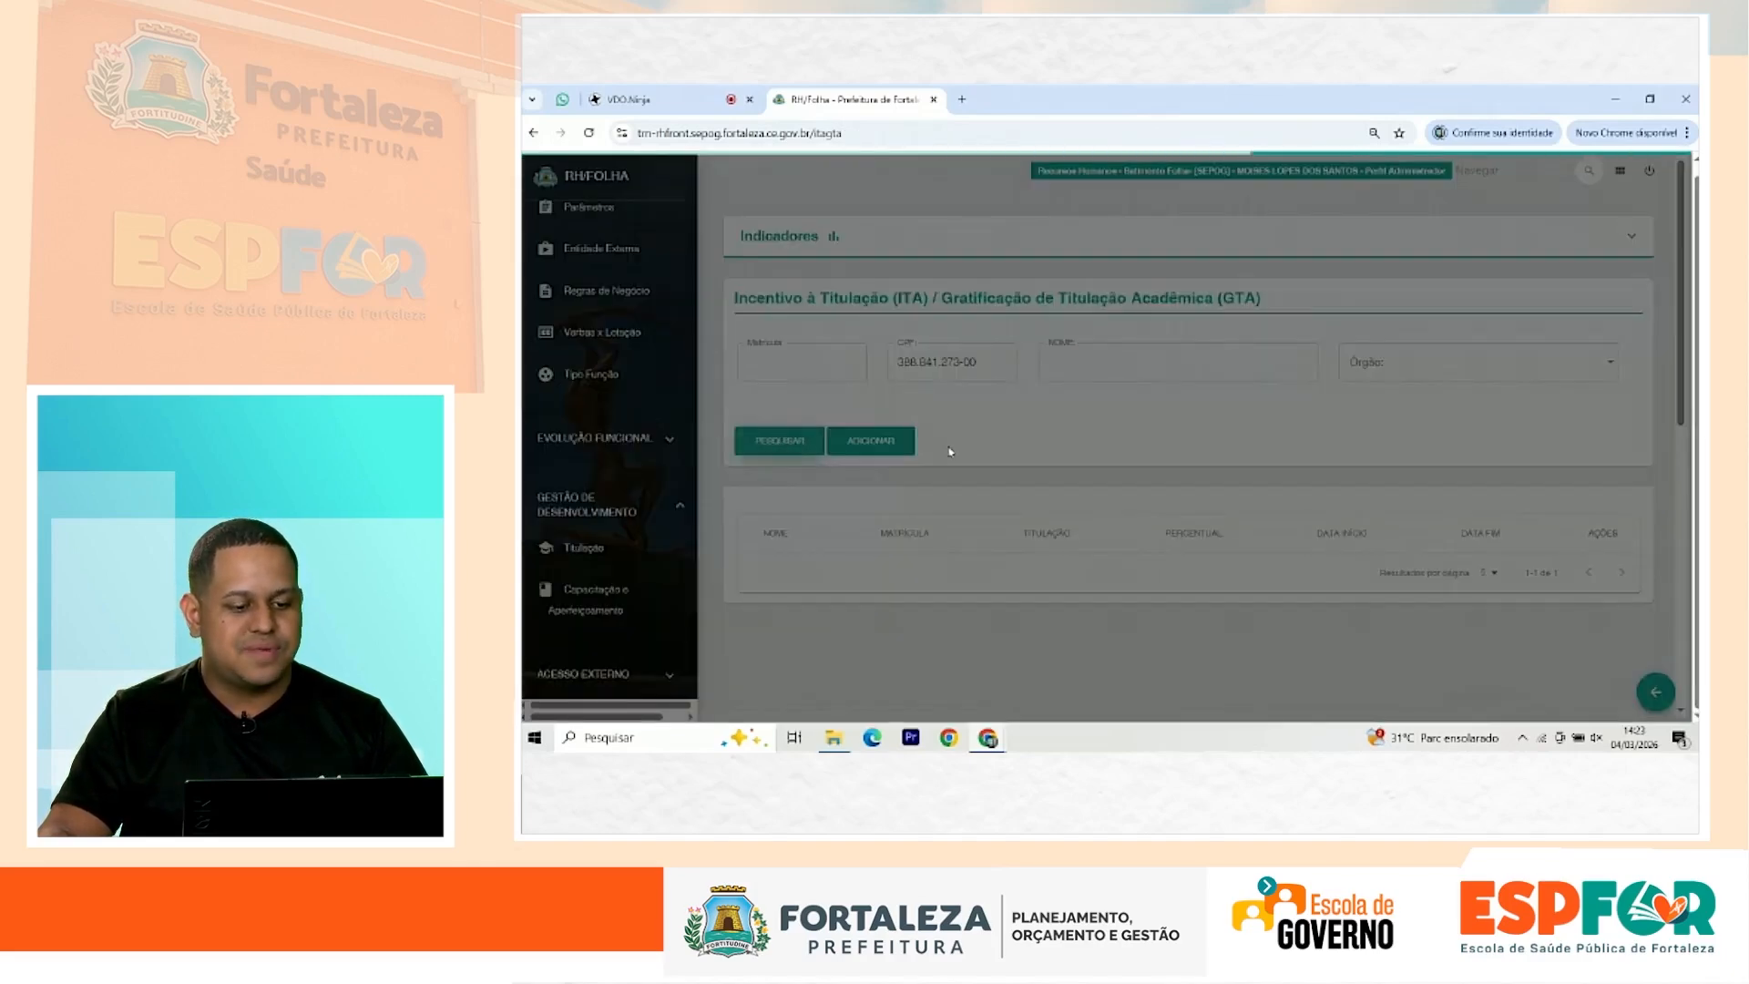
scroll(687, 483, up, 5)
scroll(681, 481, up, 5)
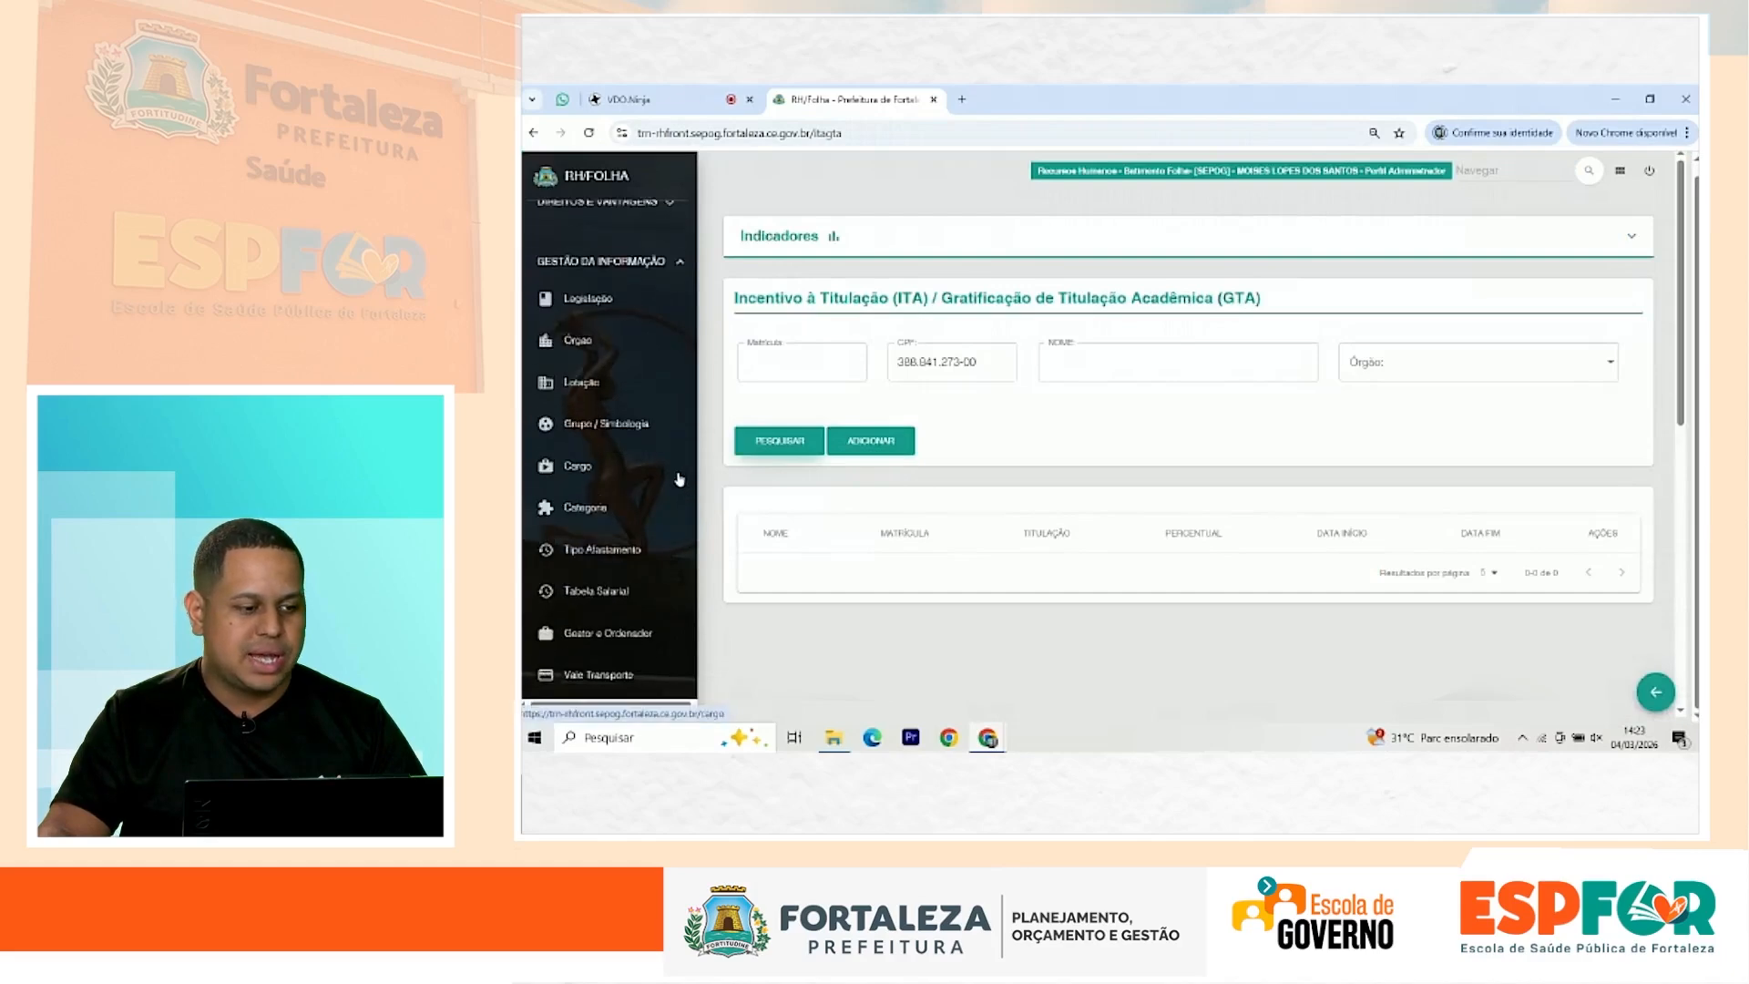
scroll(632, 508, down, 2)
scroll(607, 508, up, 7)
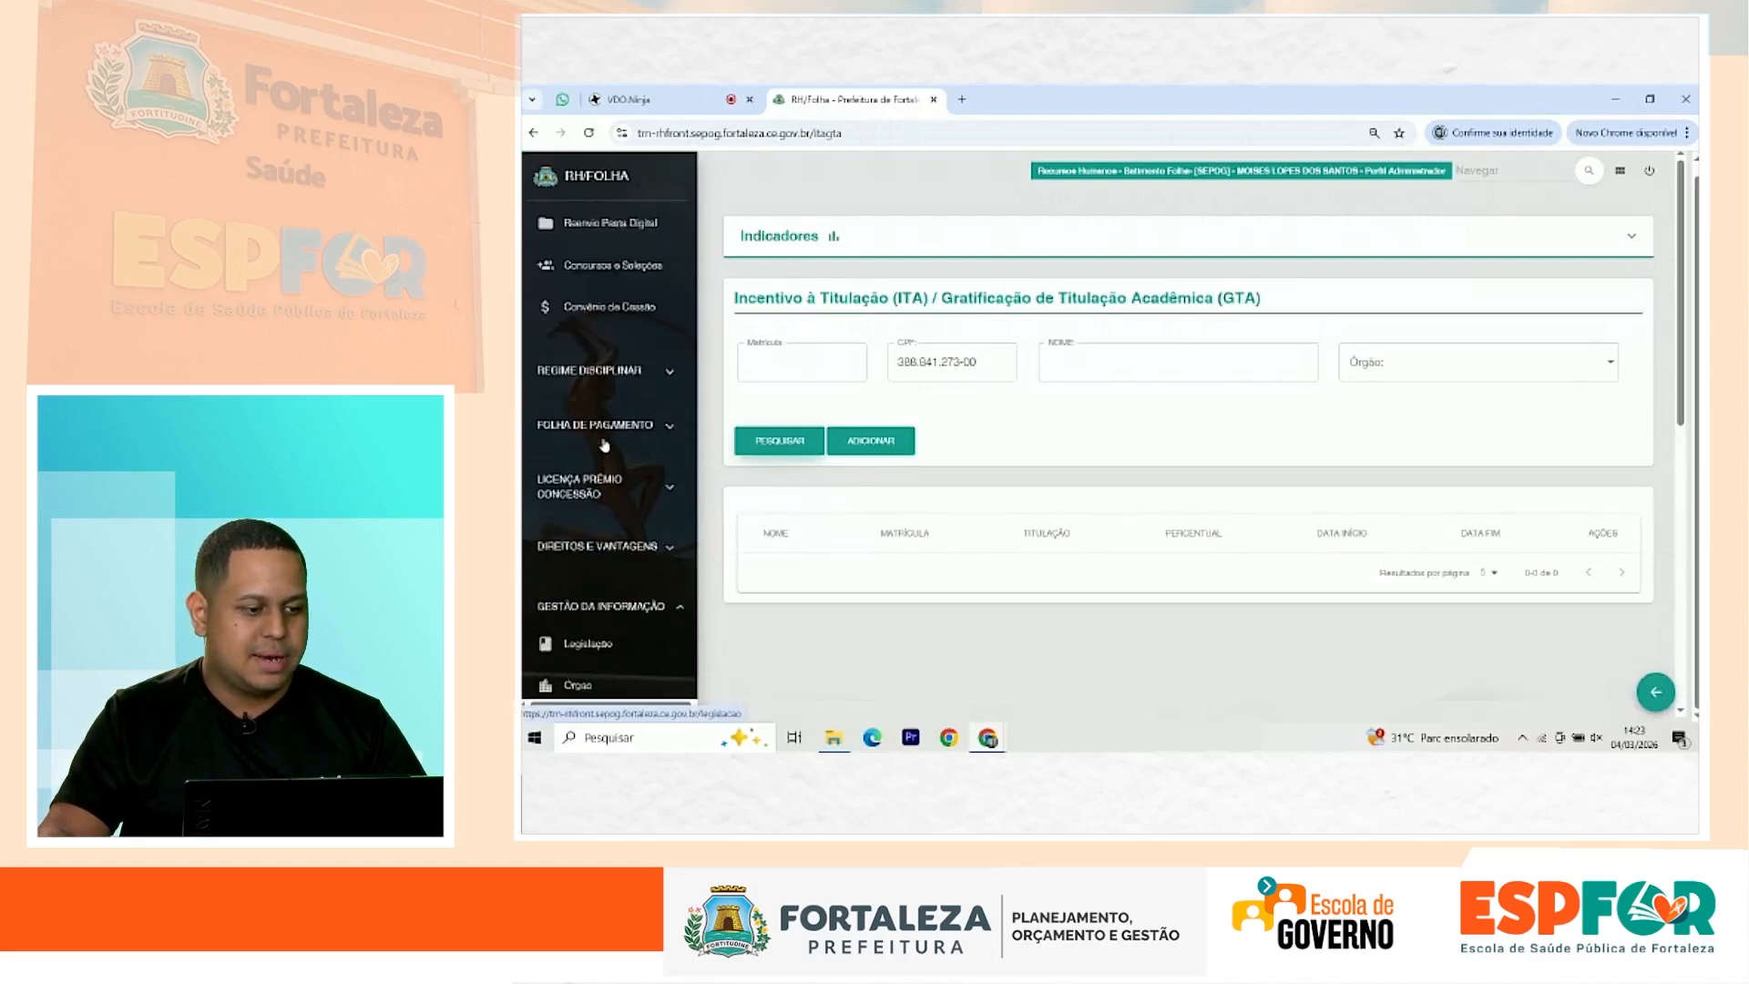
Step: Copy the employee's matrícula from a Dados Funcionais search by CPF, then return to Titulação
click(622, 330)
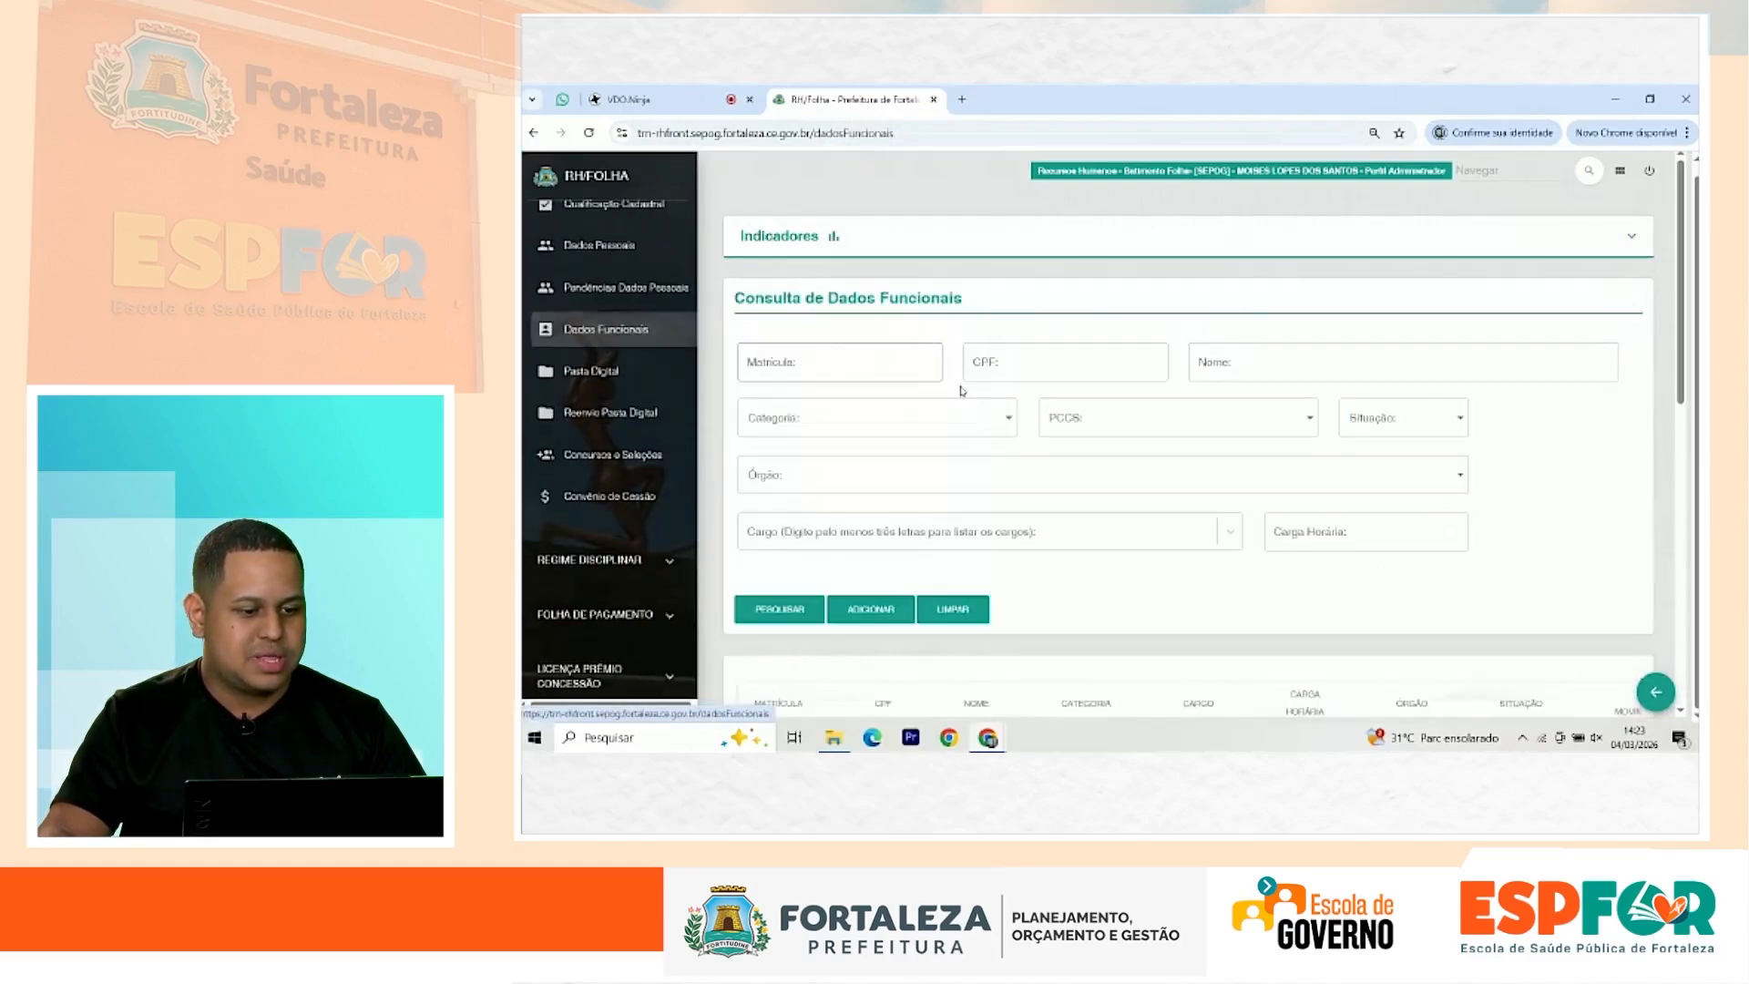
click(1047, 362)
click(1048, 401)
click(800, 610)
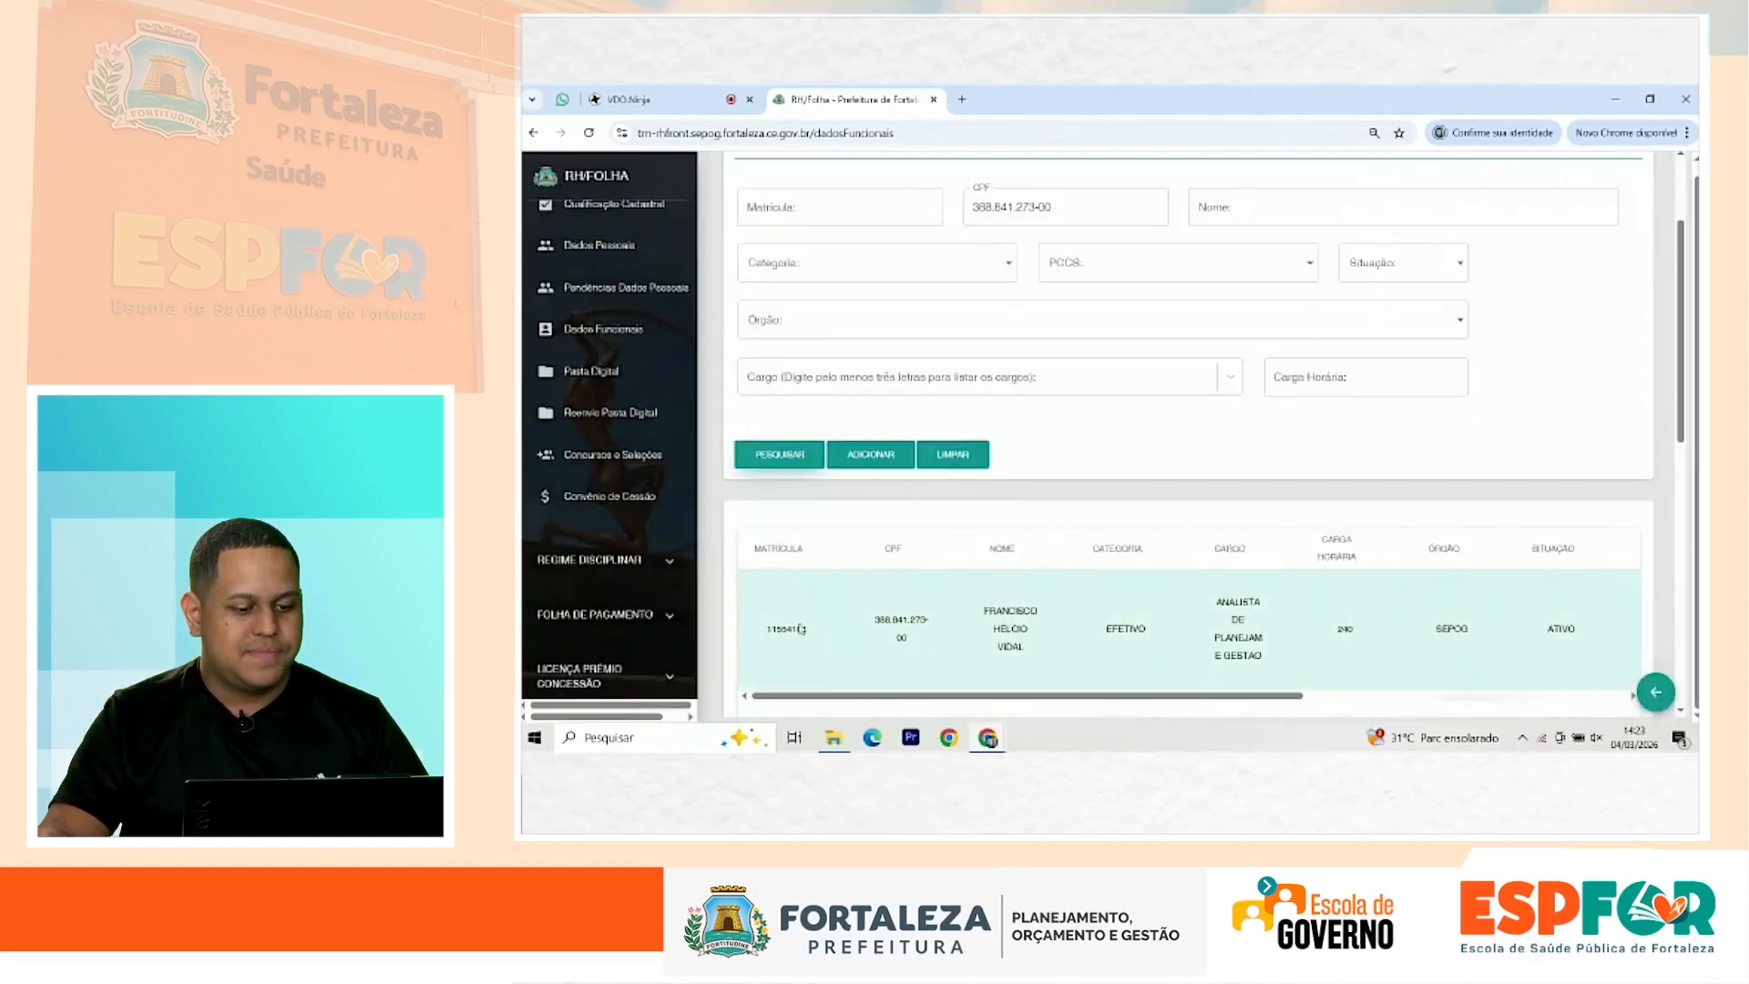
double_click(800, 629)
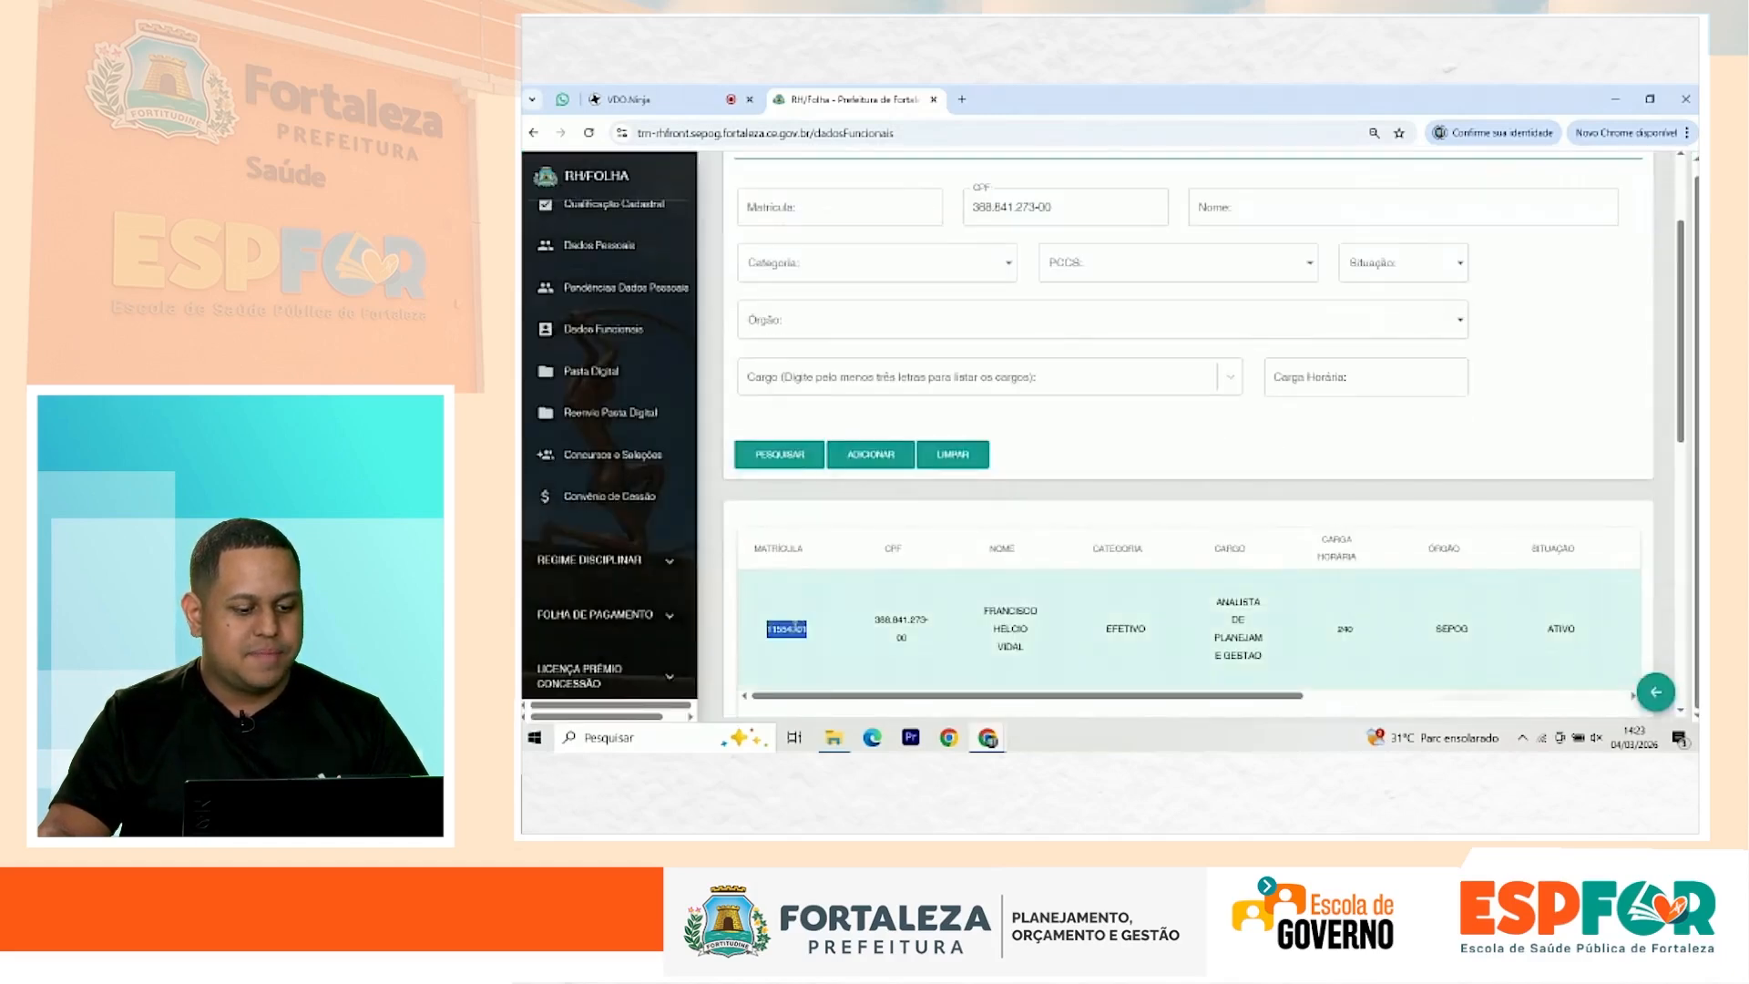
scroll(662, 613, down, 8)
scroll(662, 612, down, 5)
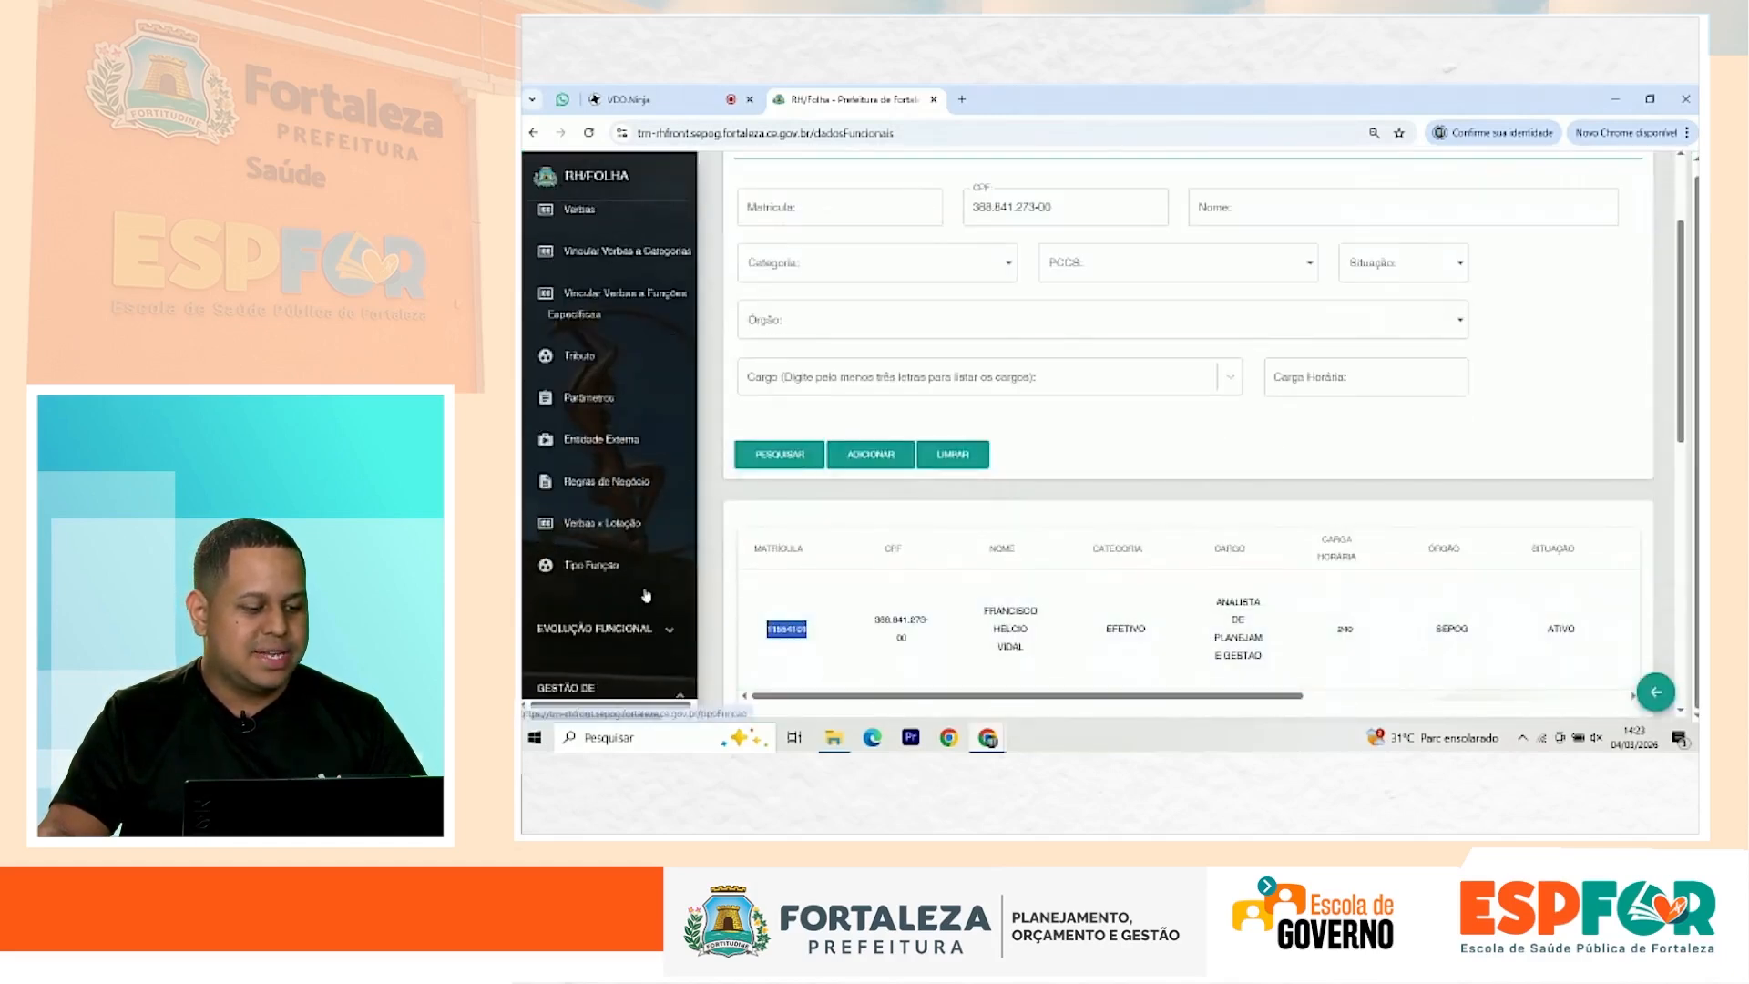
click(587, 549)
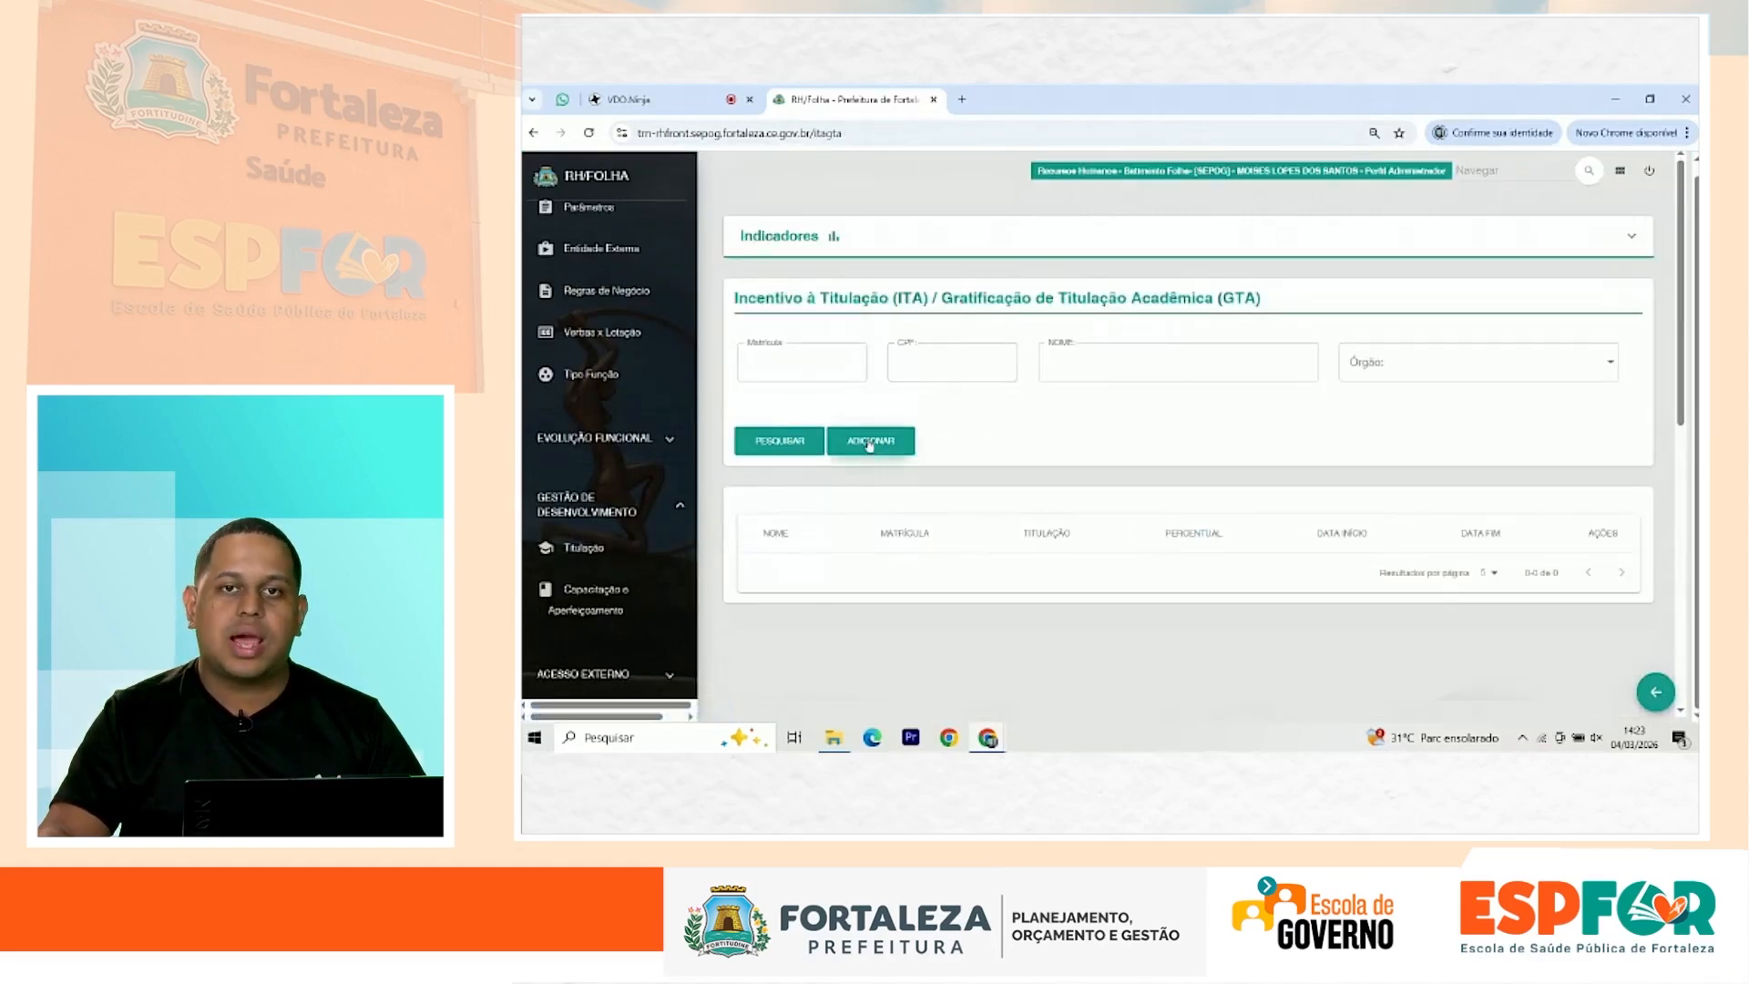
Step: Add an ITA/GTA record for the employee's matrícula with course 113447 - ESPECIALIZACAO - MIGRACAO
click(870, 442)
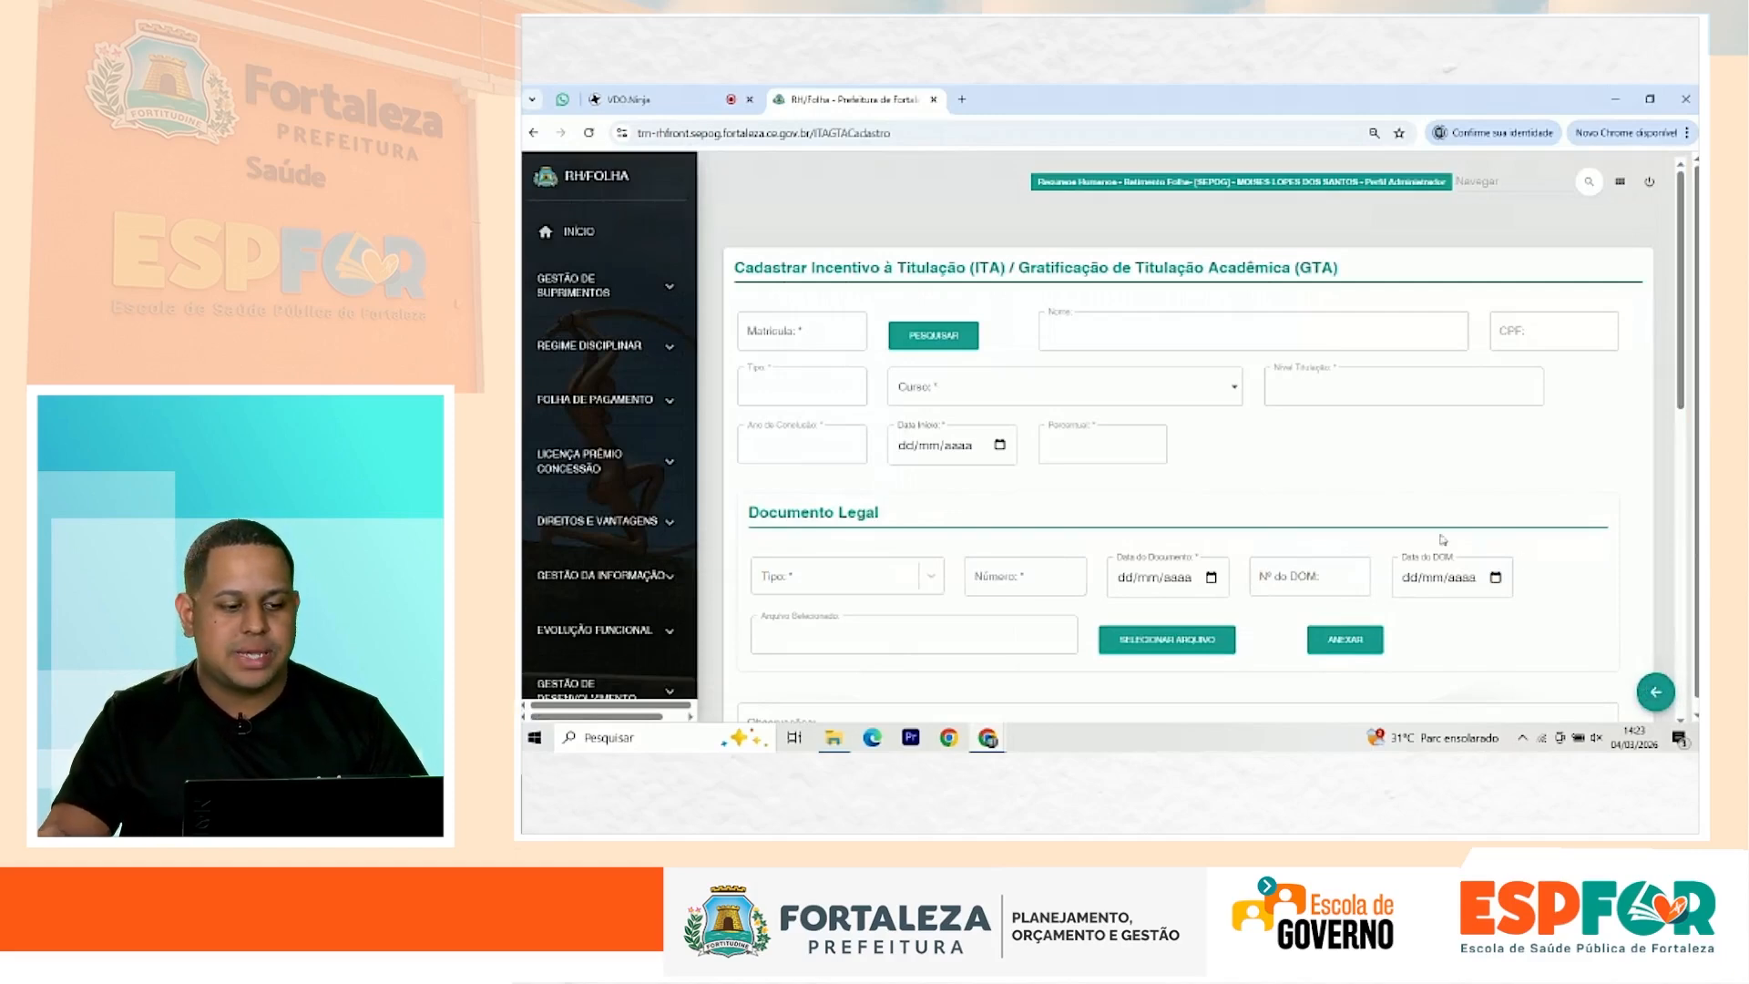
click(837, 337)
click(826, 400)
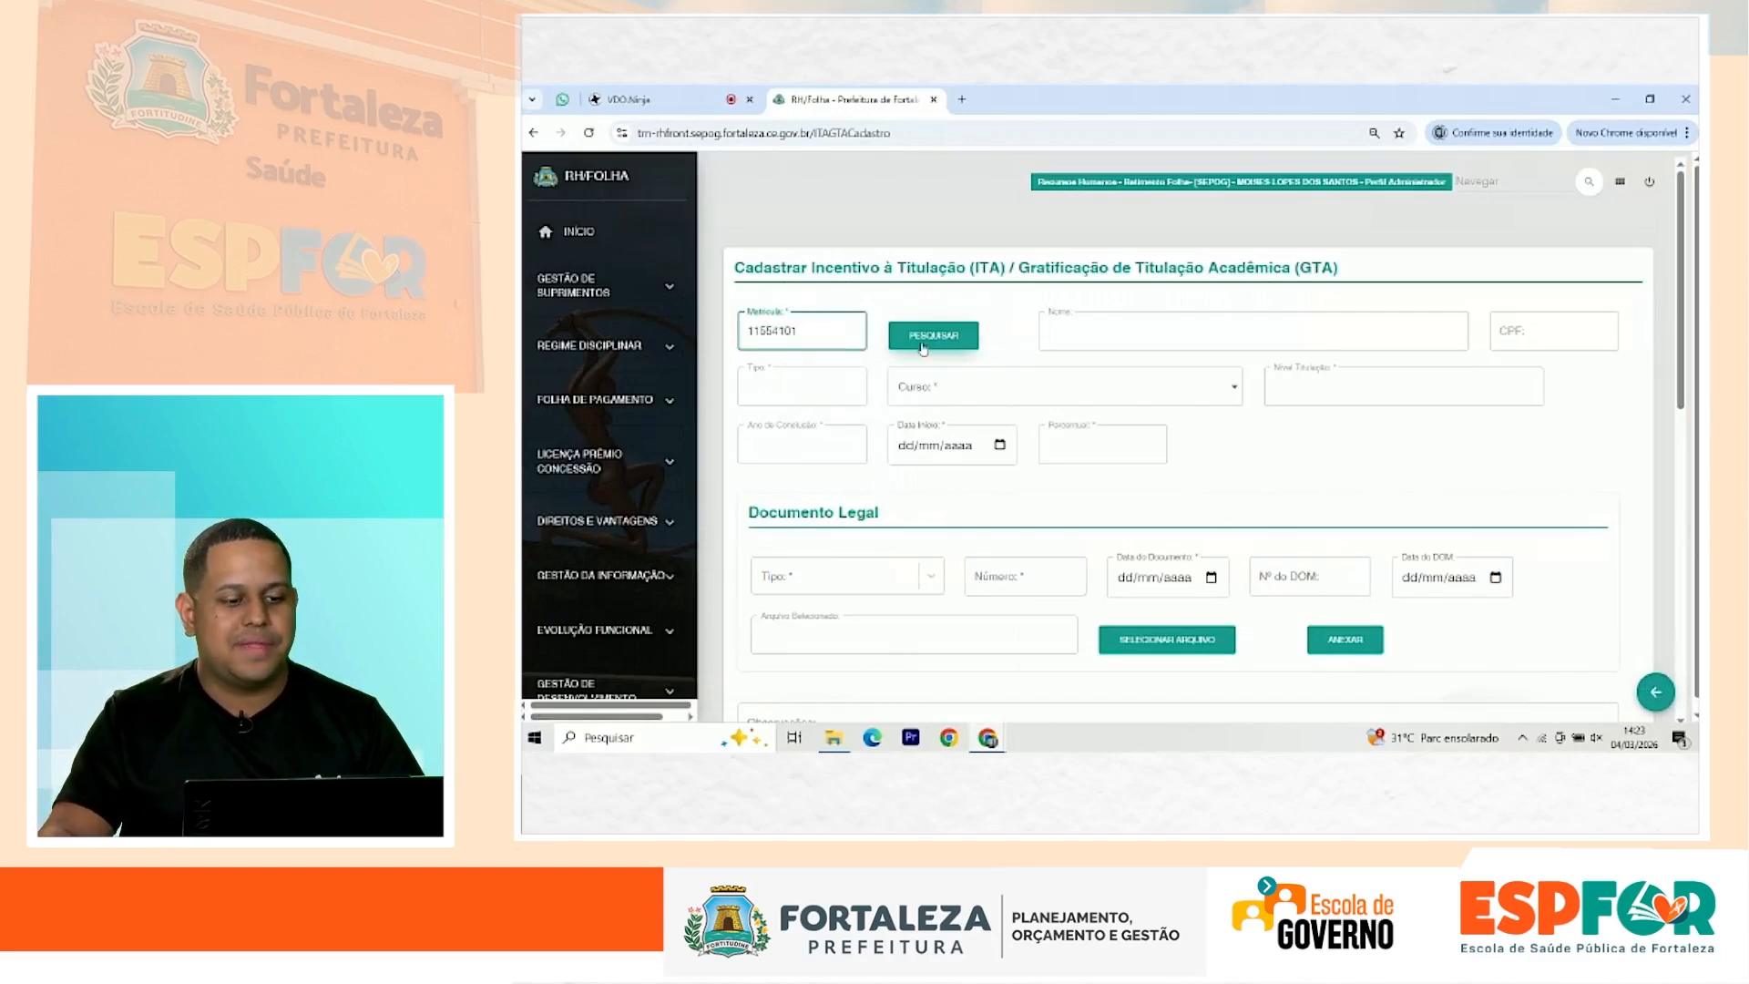
click(923, 344)
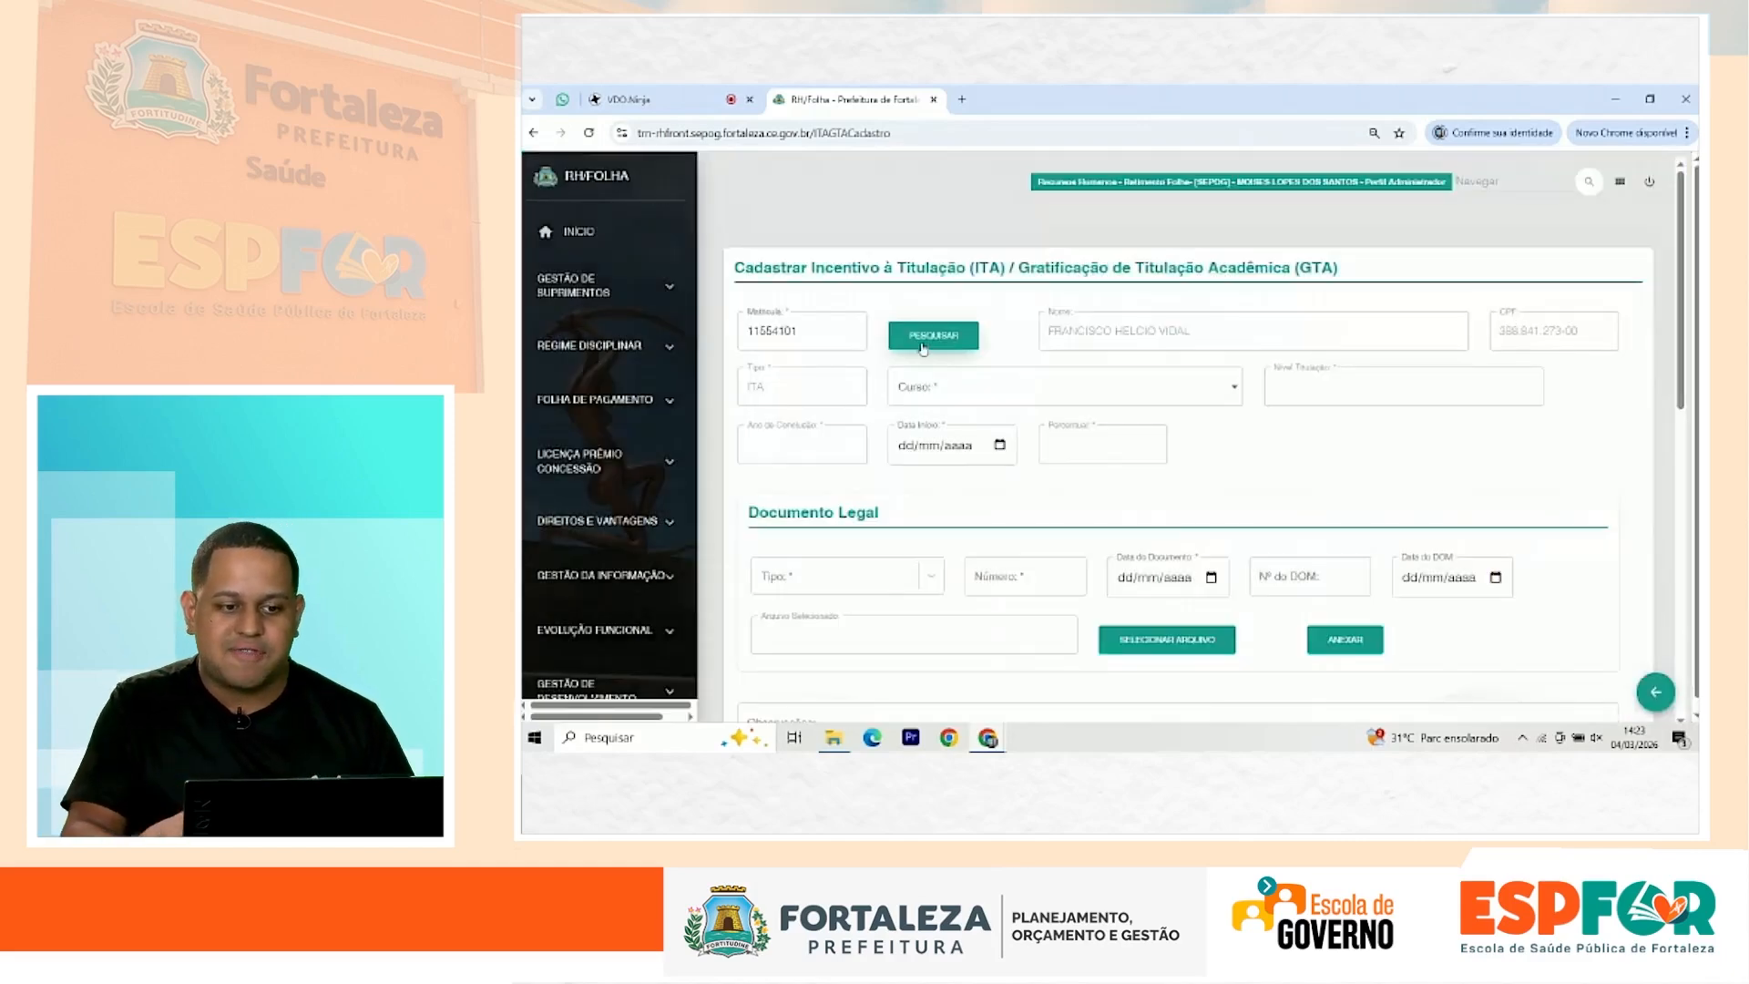
drag(1159, 331, 1338, 338)
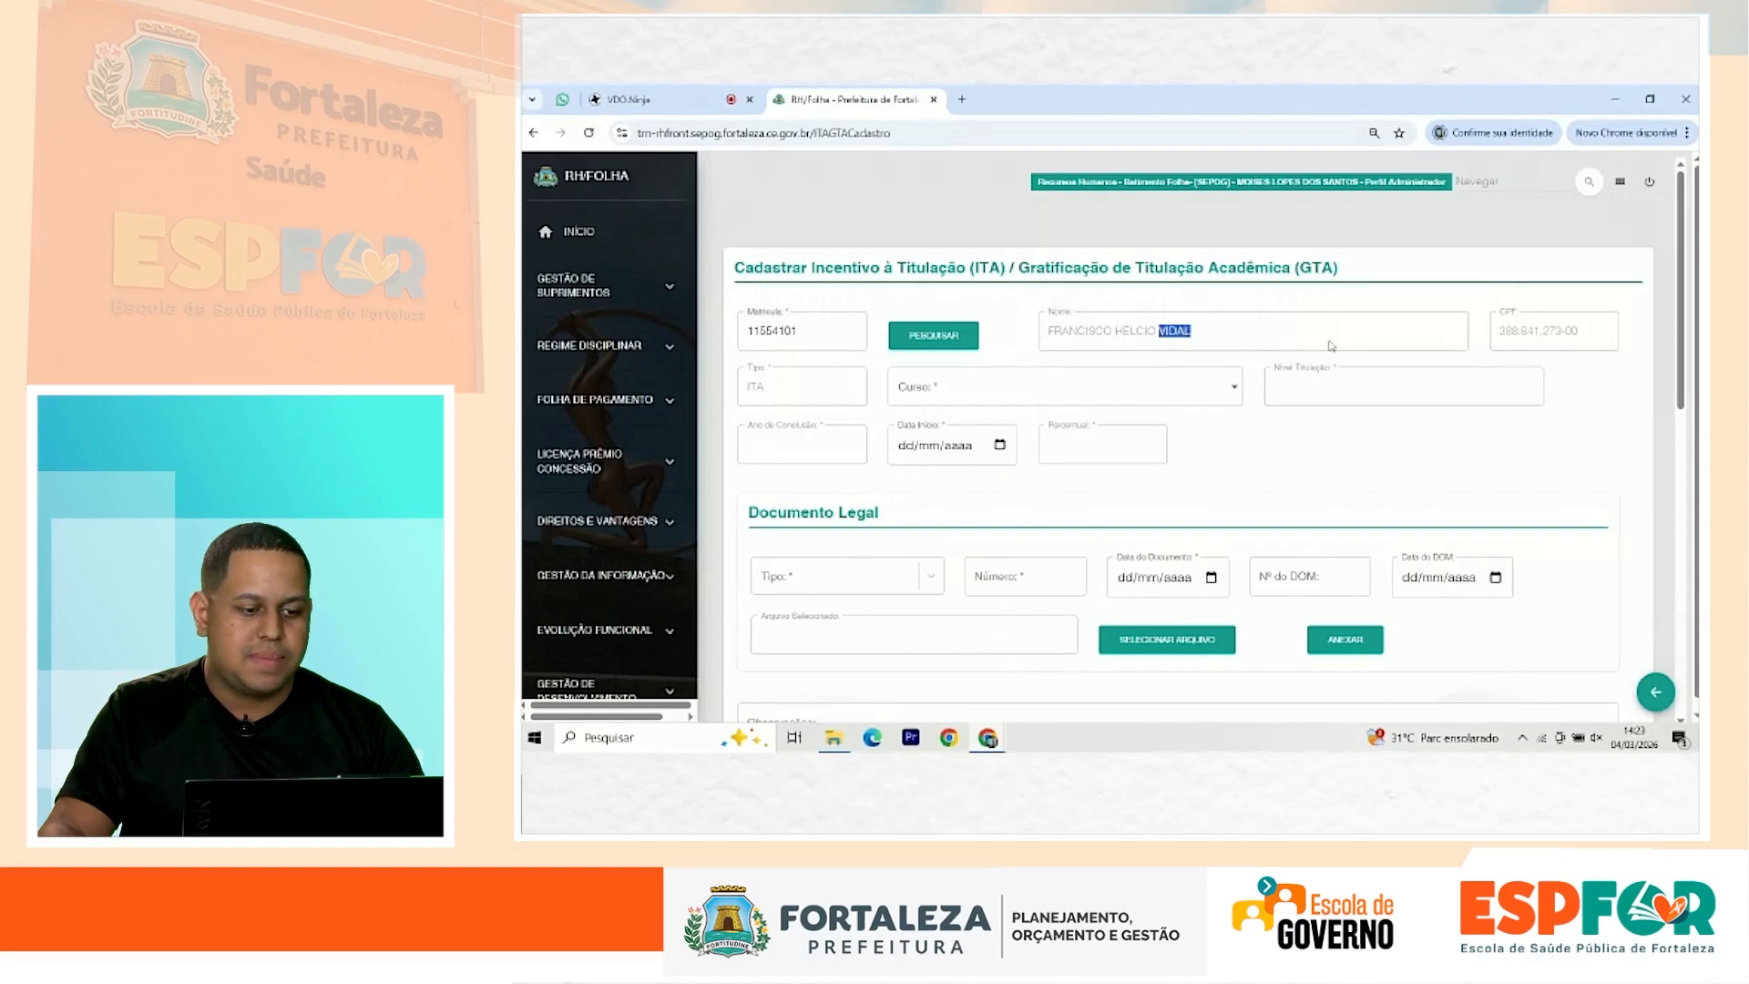
click(1005, 390)
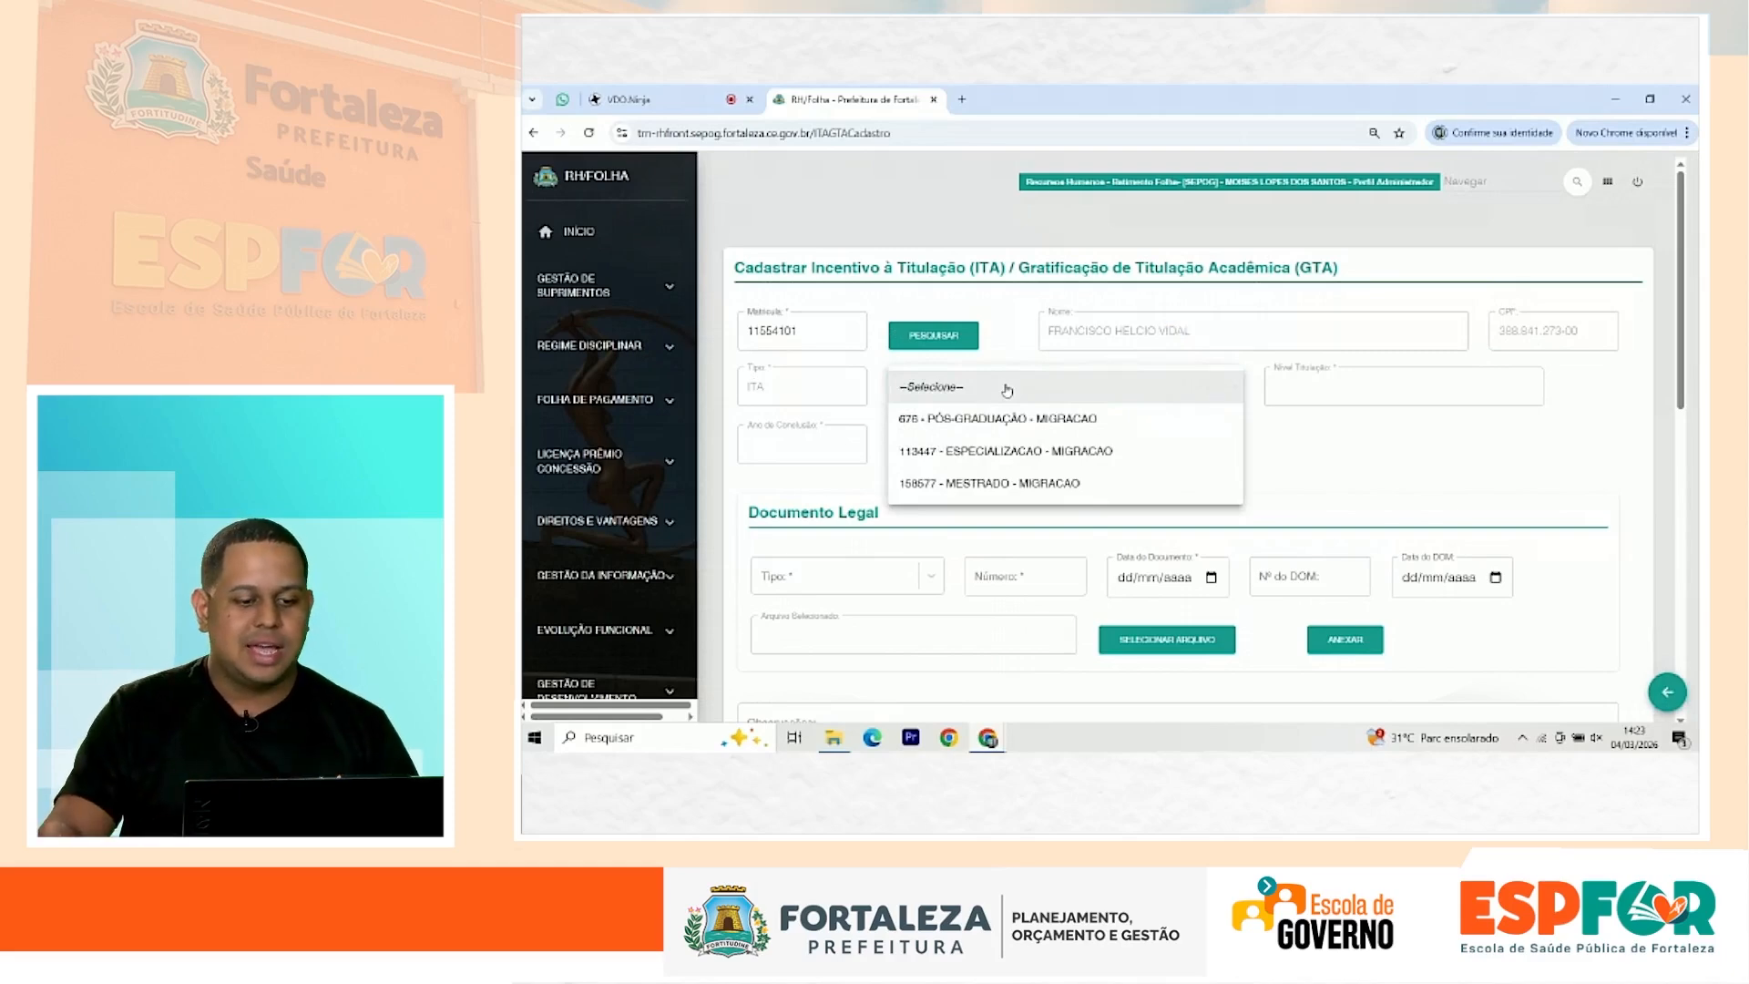
click(1028, 452)
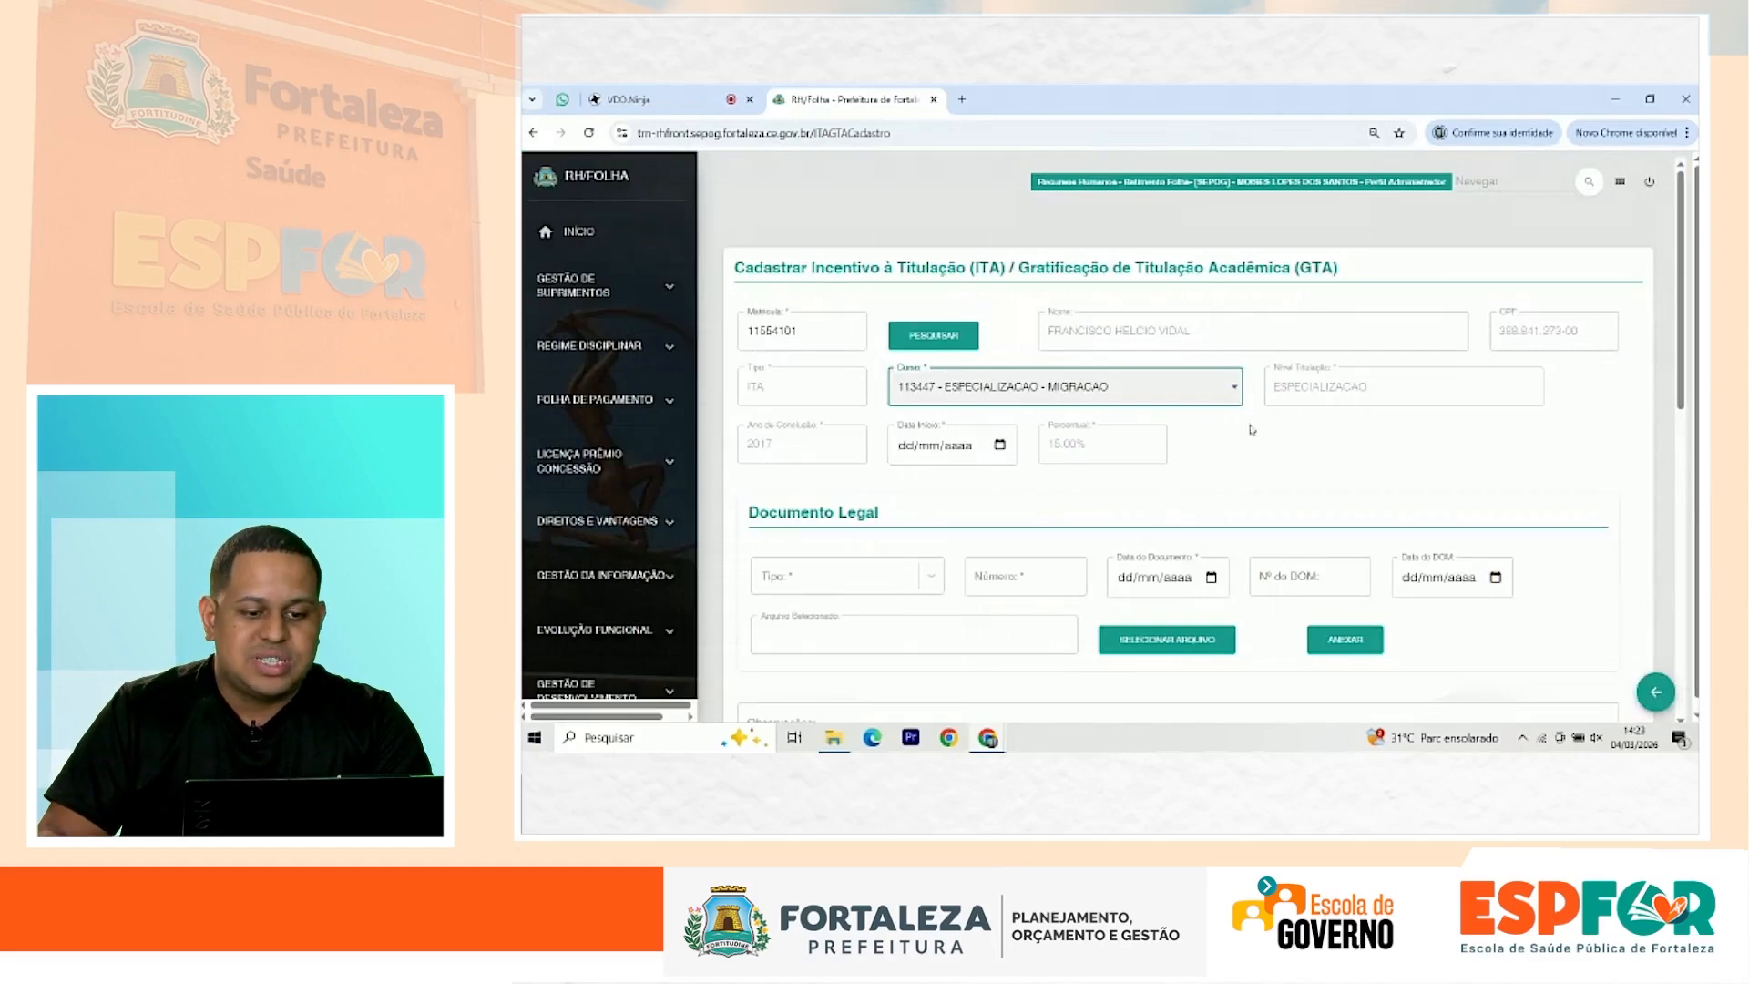
Step: Check the CPF, ESPECIALIZACAO level and 15.00% fields, and set Data Início to 01/01/2025
double_click(1557, 332)
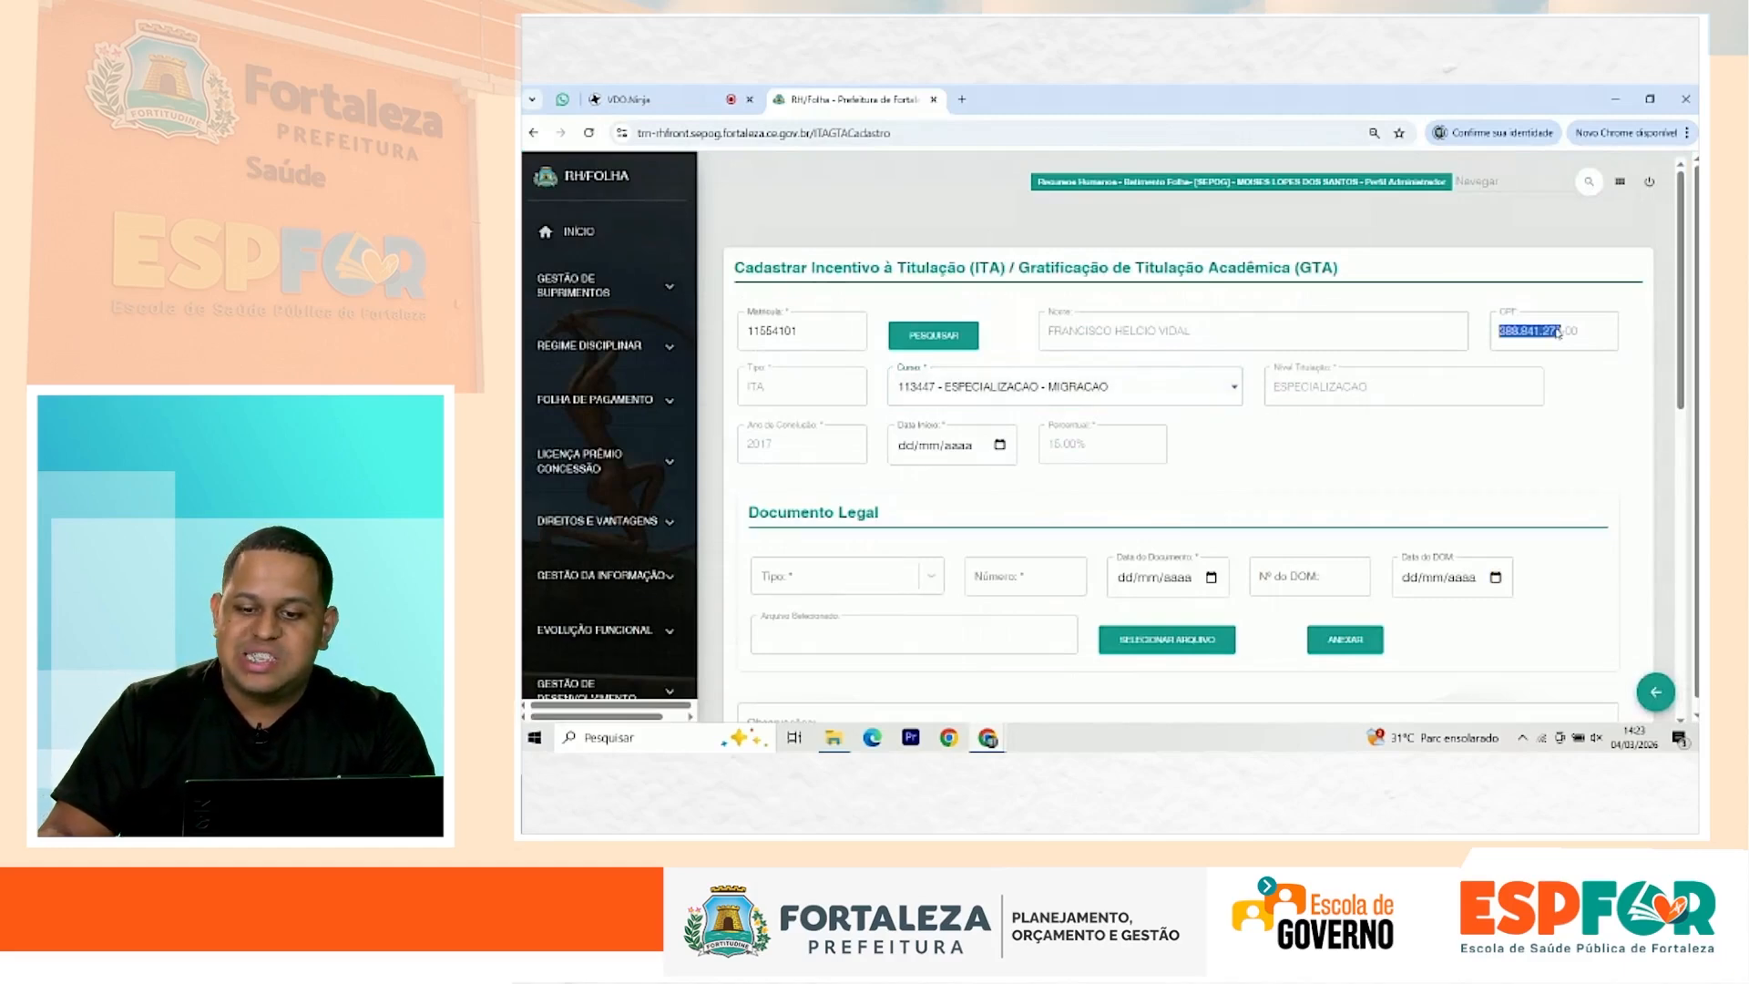
click(1550, 332)
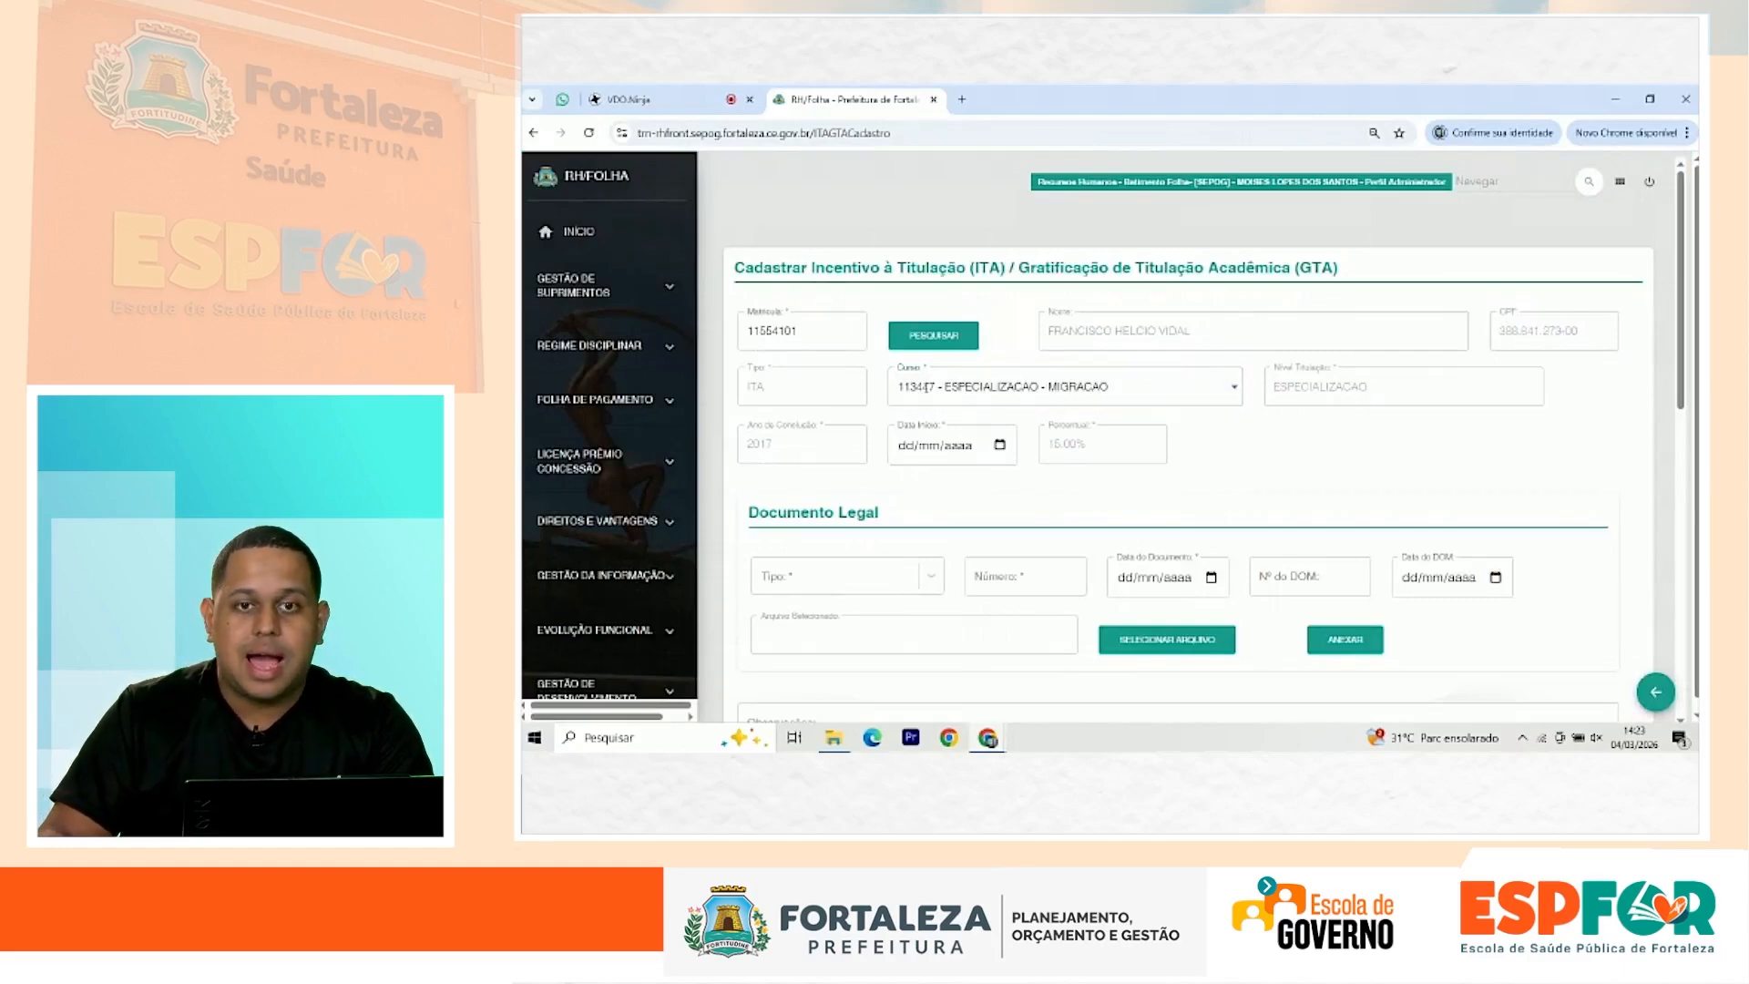
double_click(1275, 392)
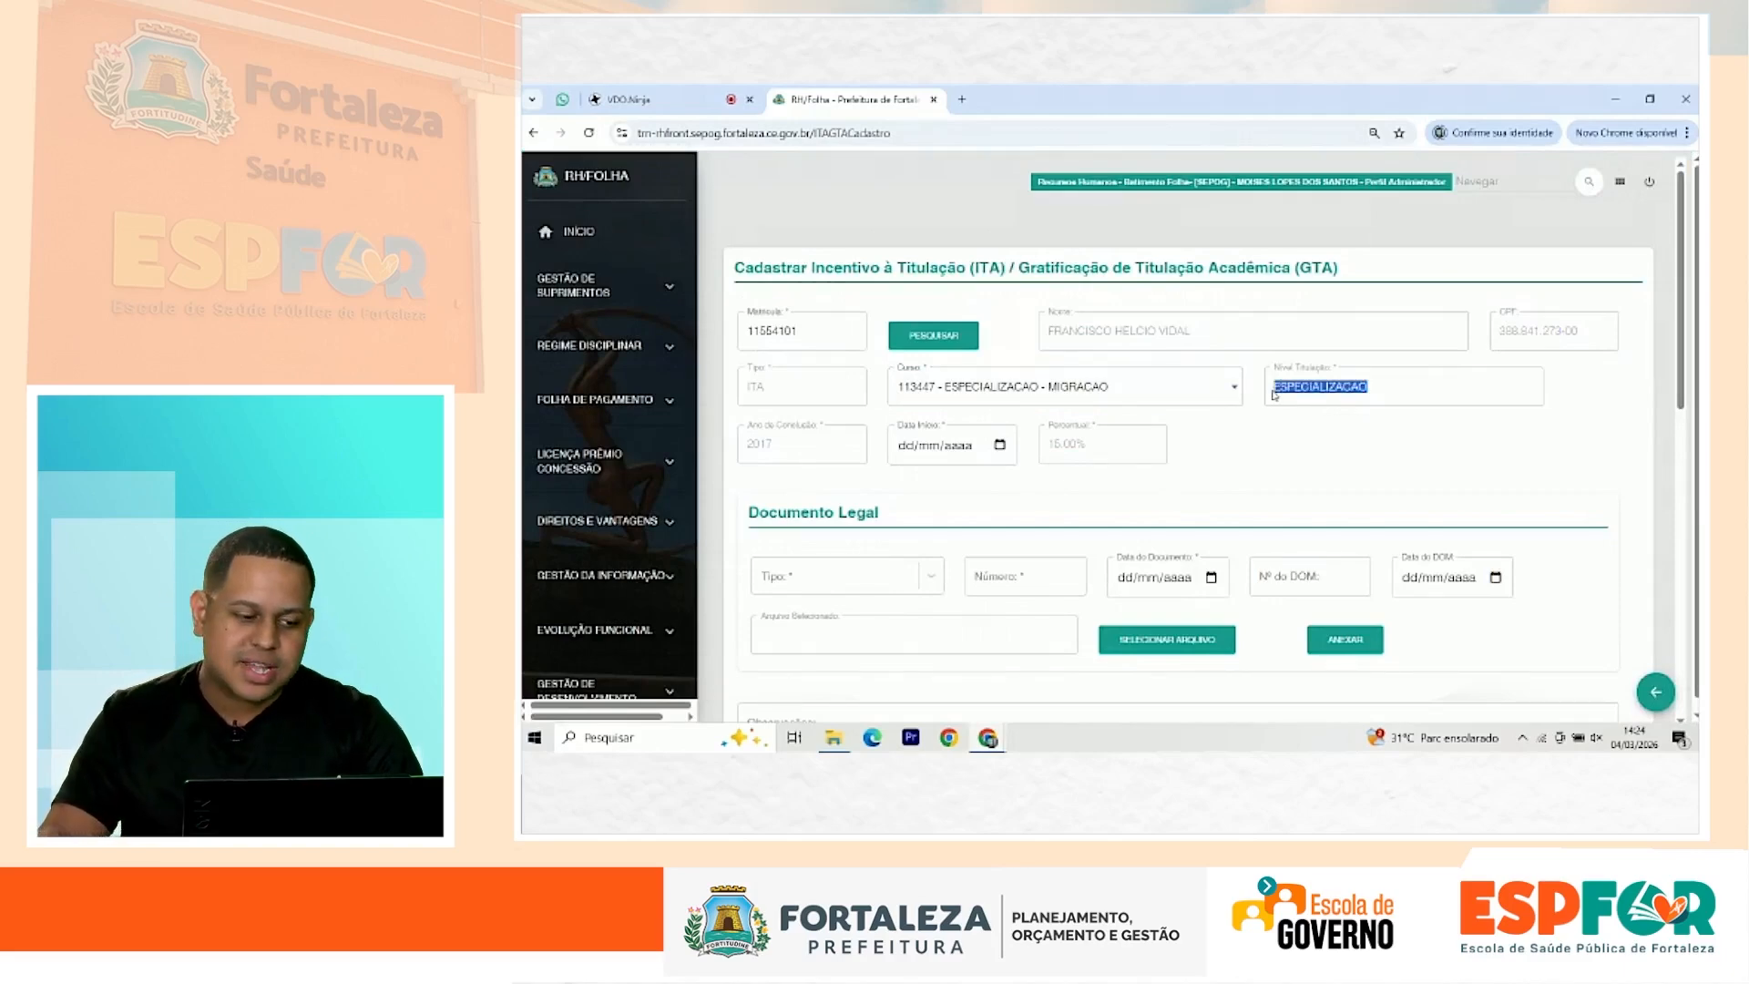
double_click(1046, 446)
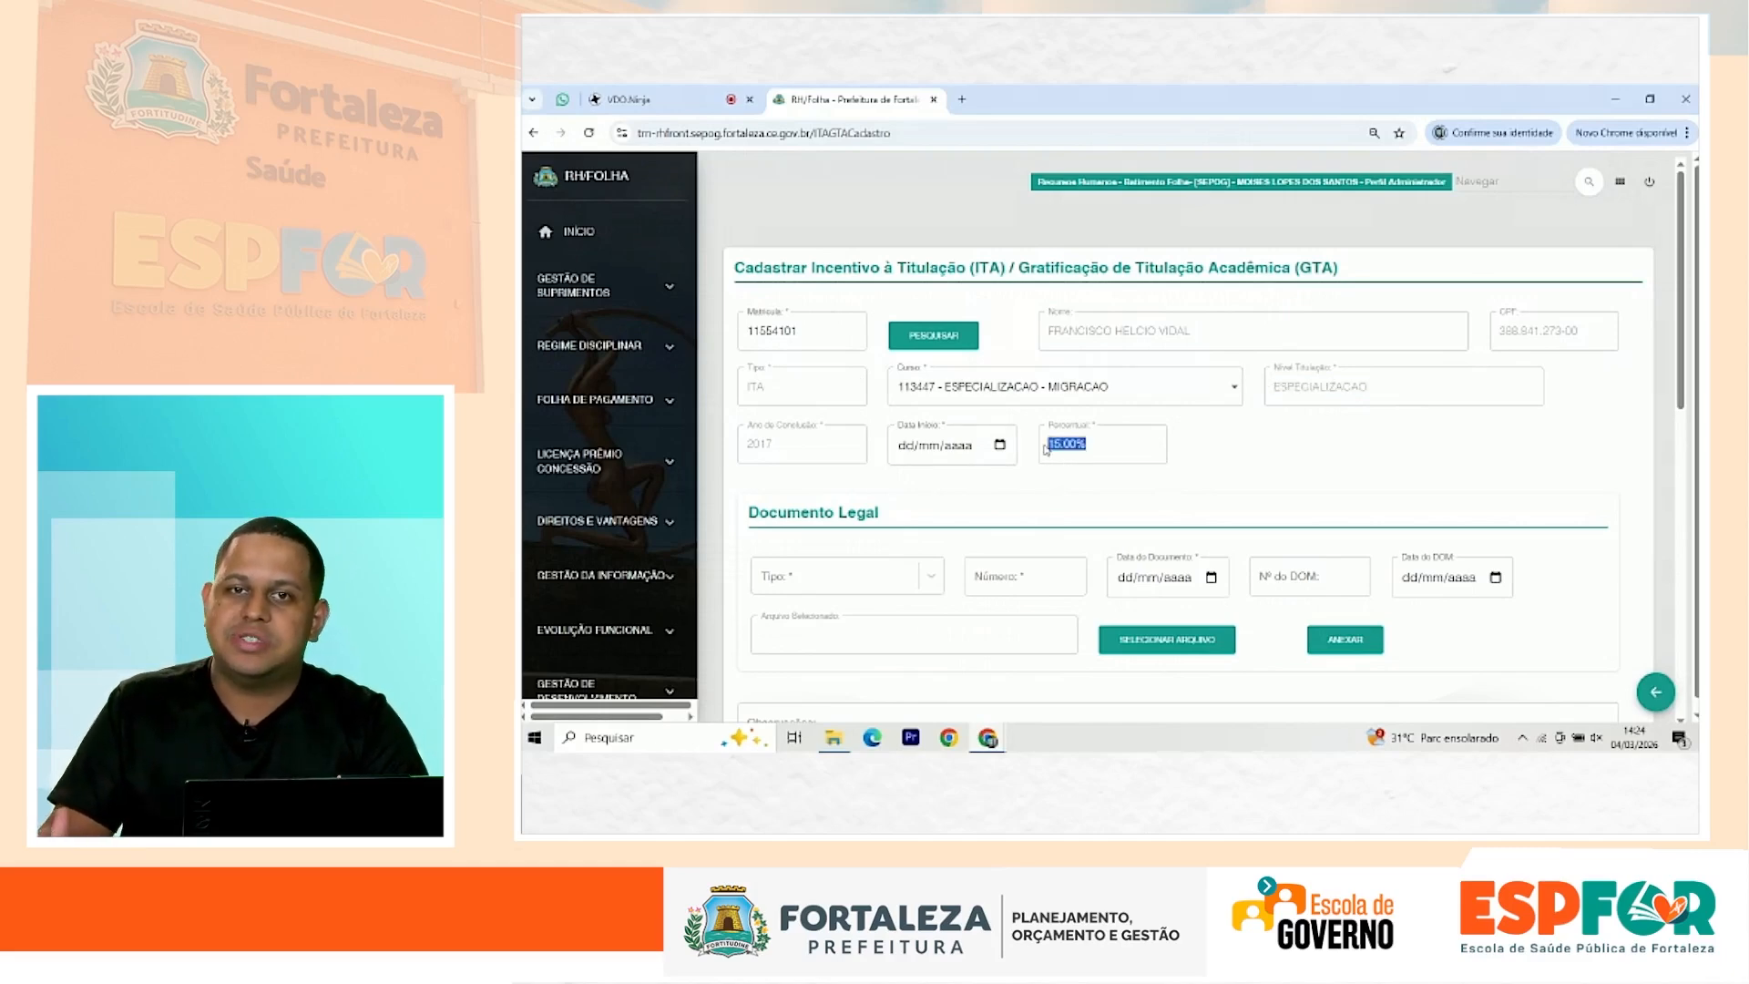
click(912, 452)
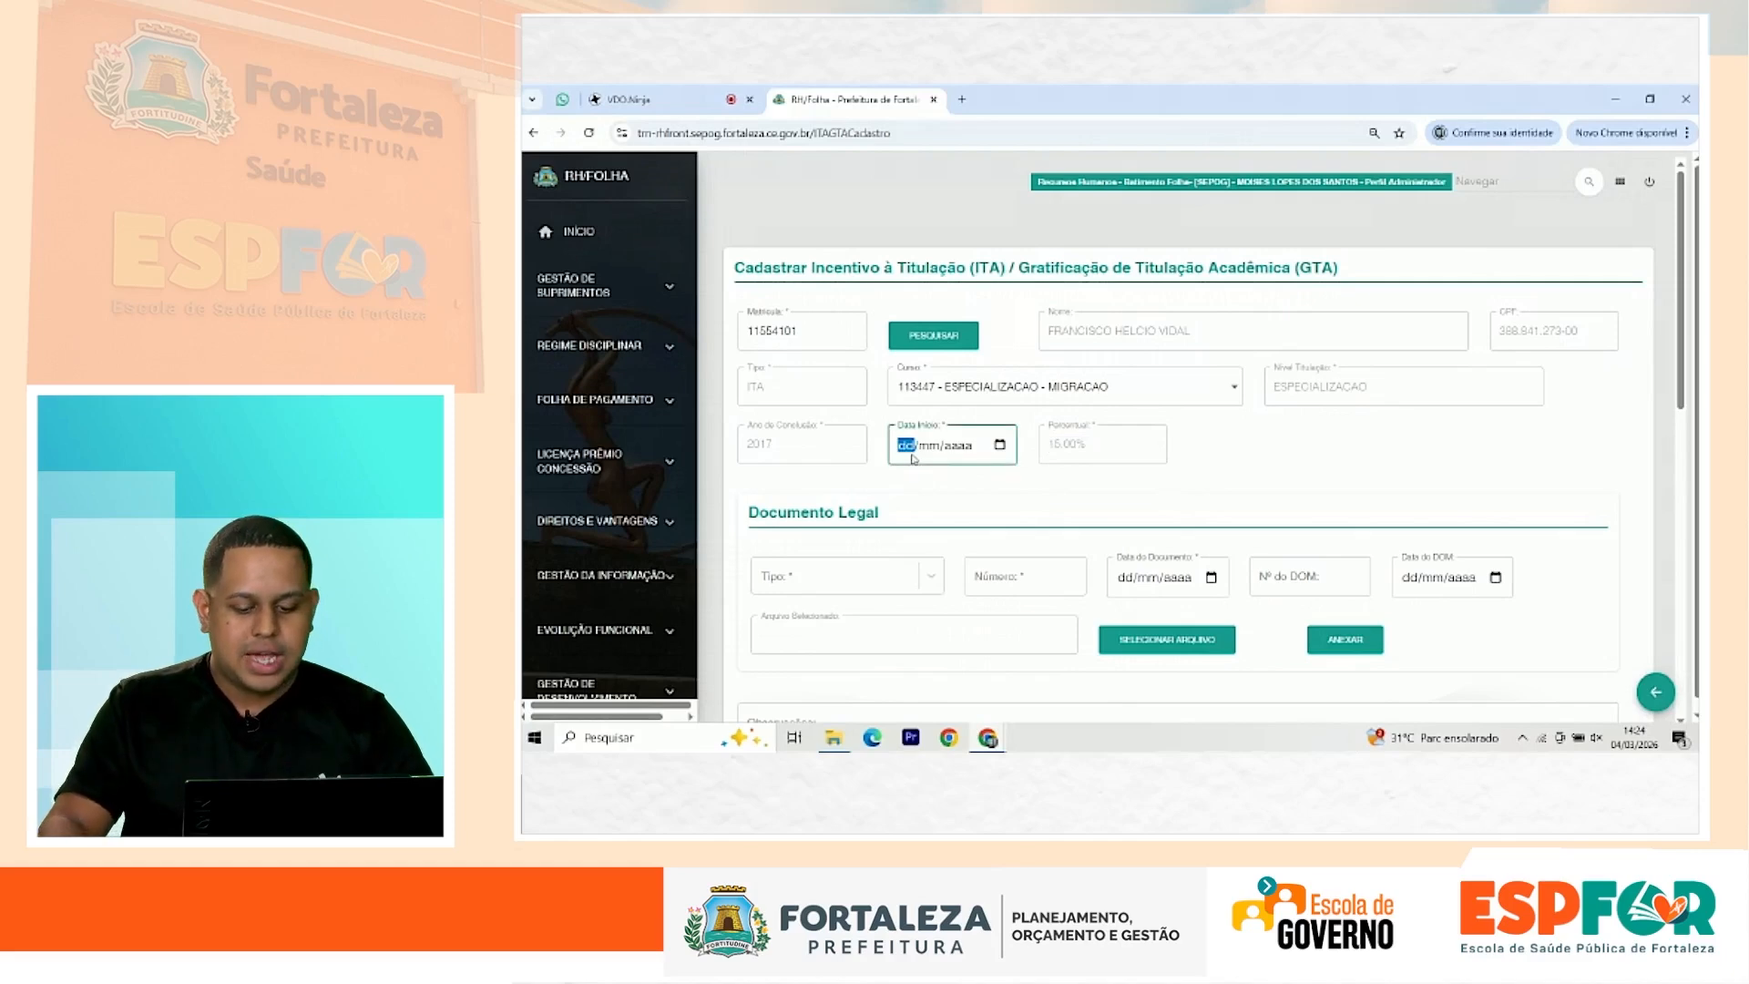
text(01/0)
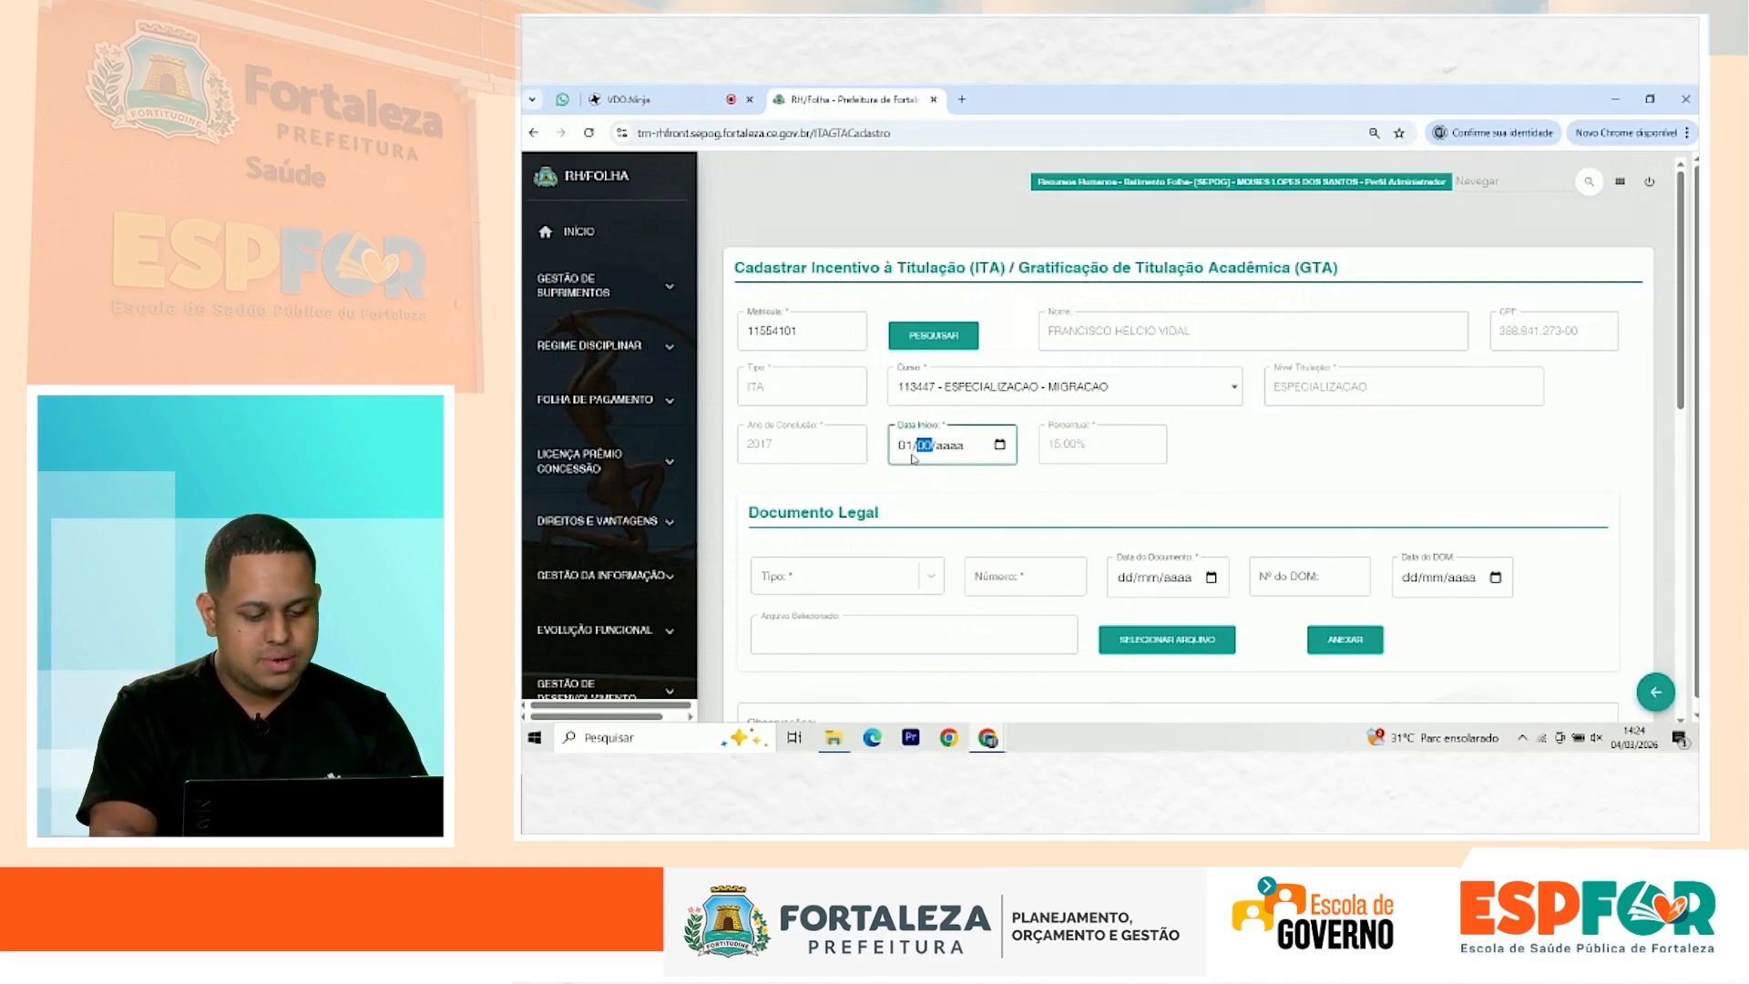
text(1/2025)
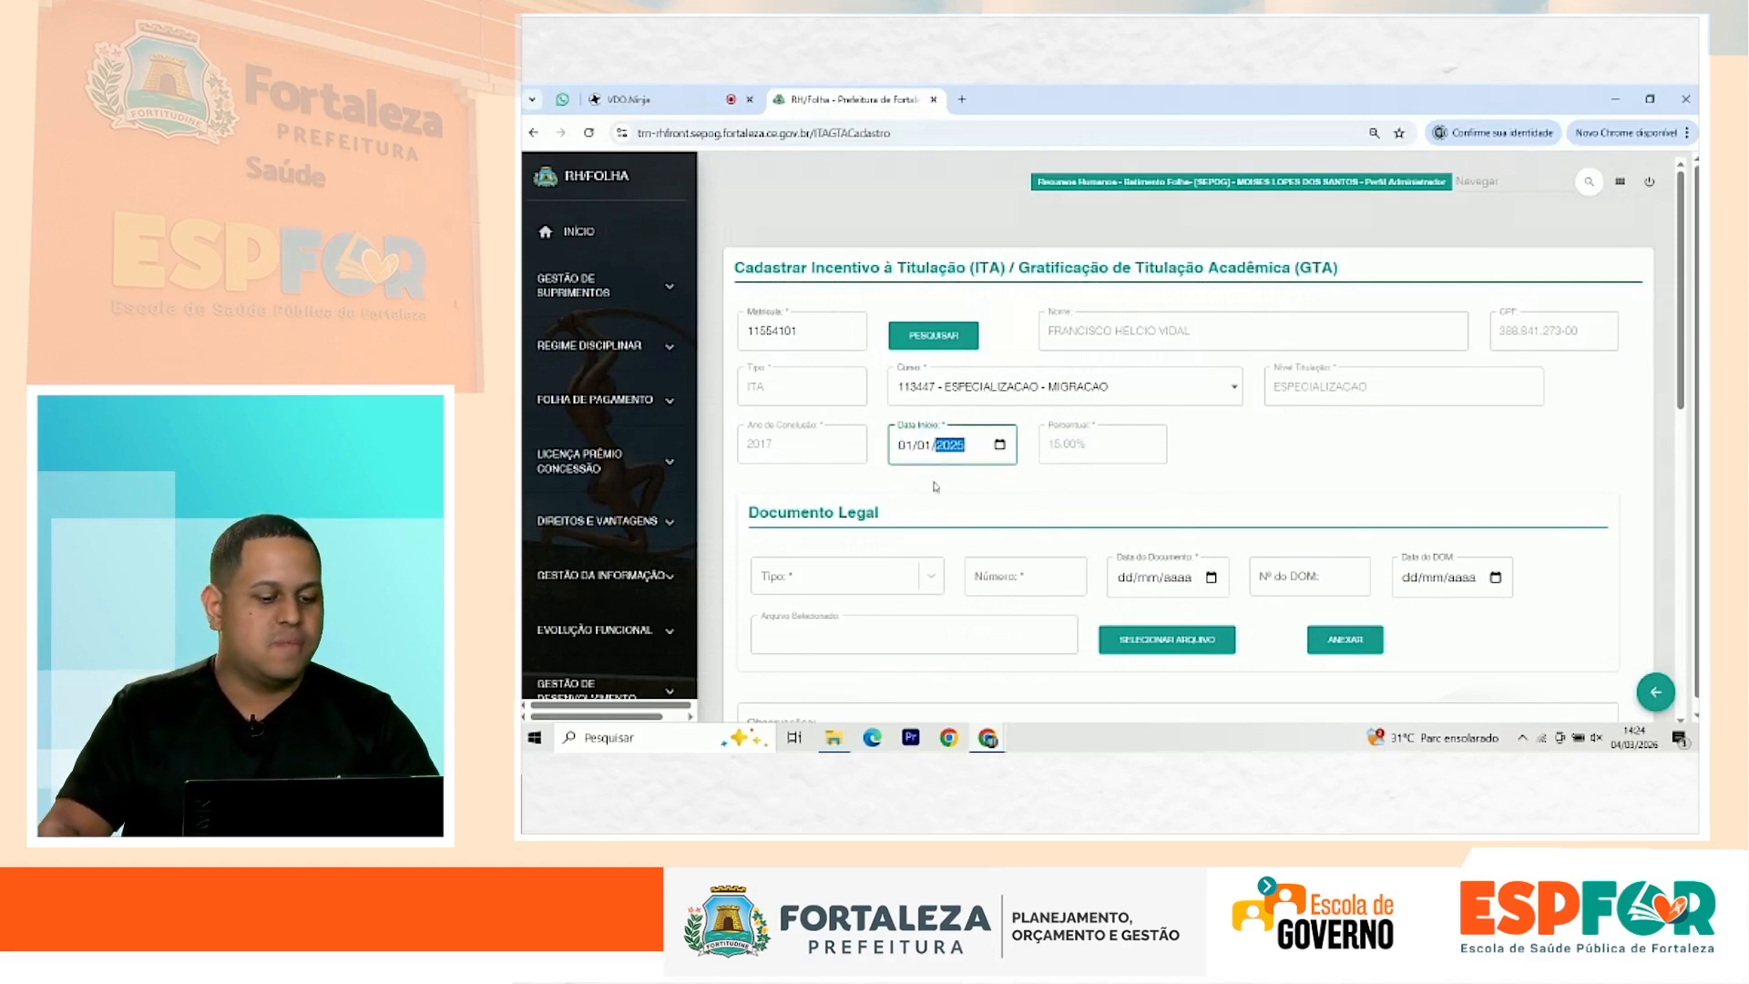
click(938, 489)
scroll(941, 491, down, 3)
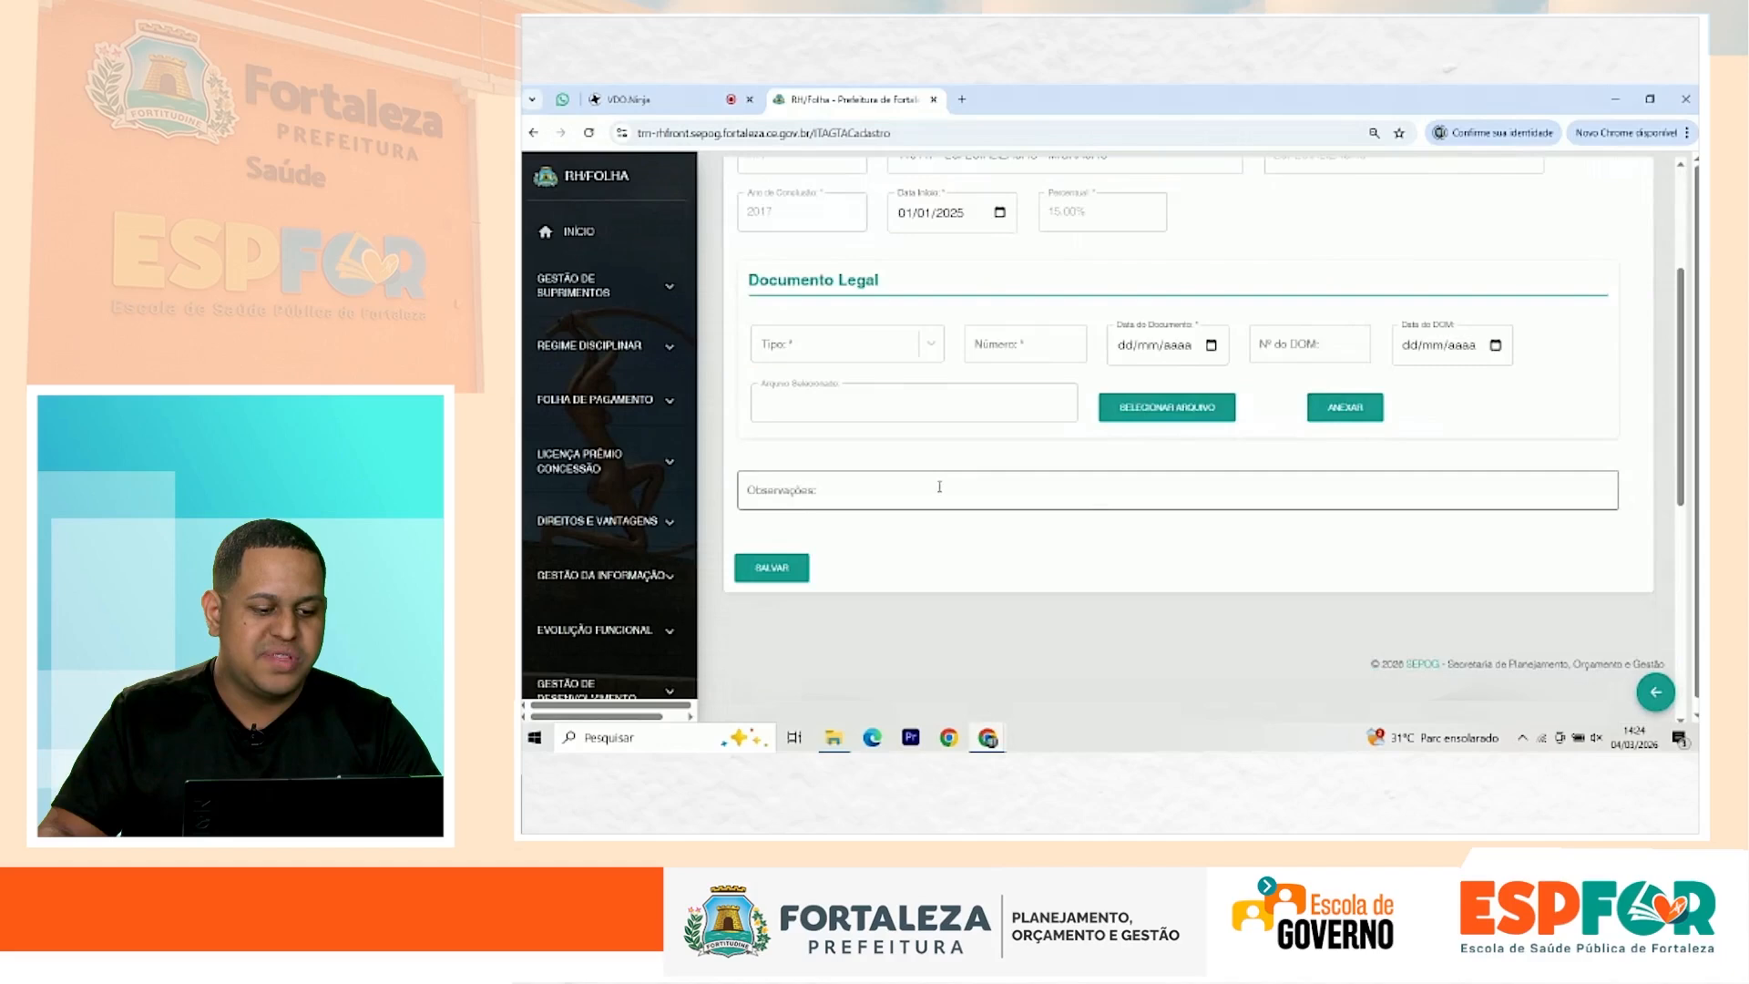
Step: Fill the Documento Legal as ATO 1234/2025, dated 01/01/2025, DOM number 12345 dated 01/01/2025
click(857, 337)
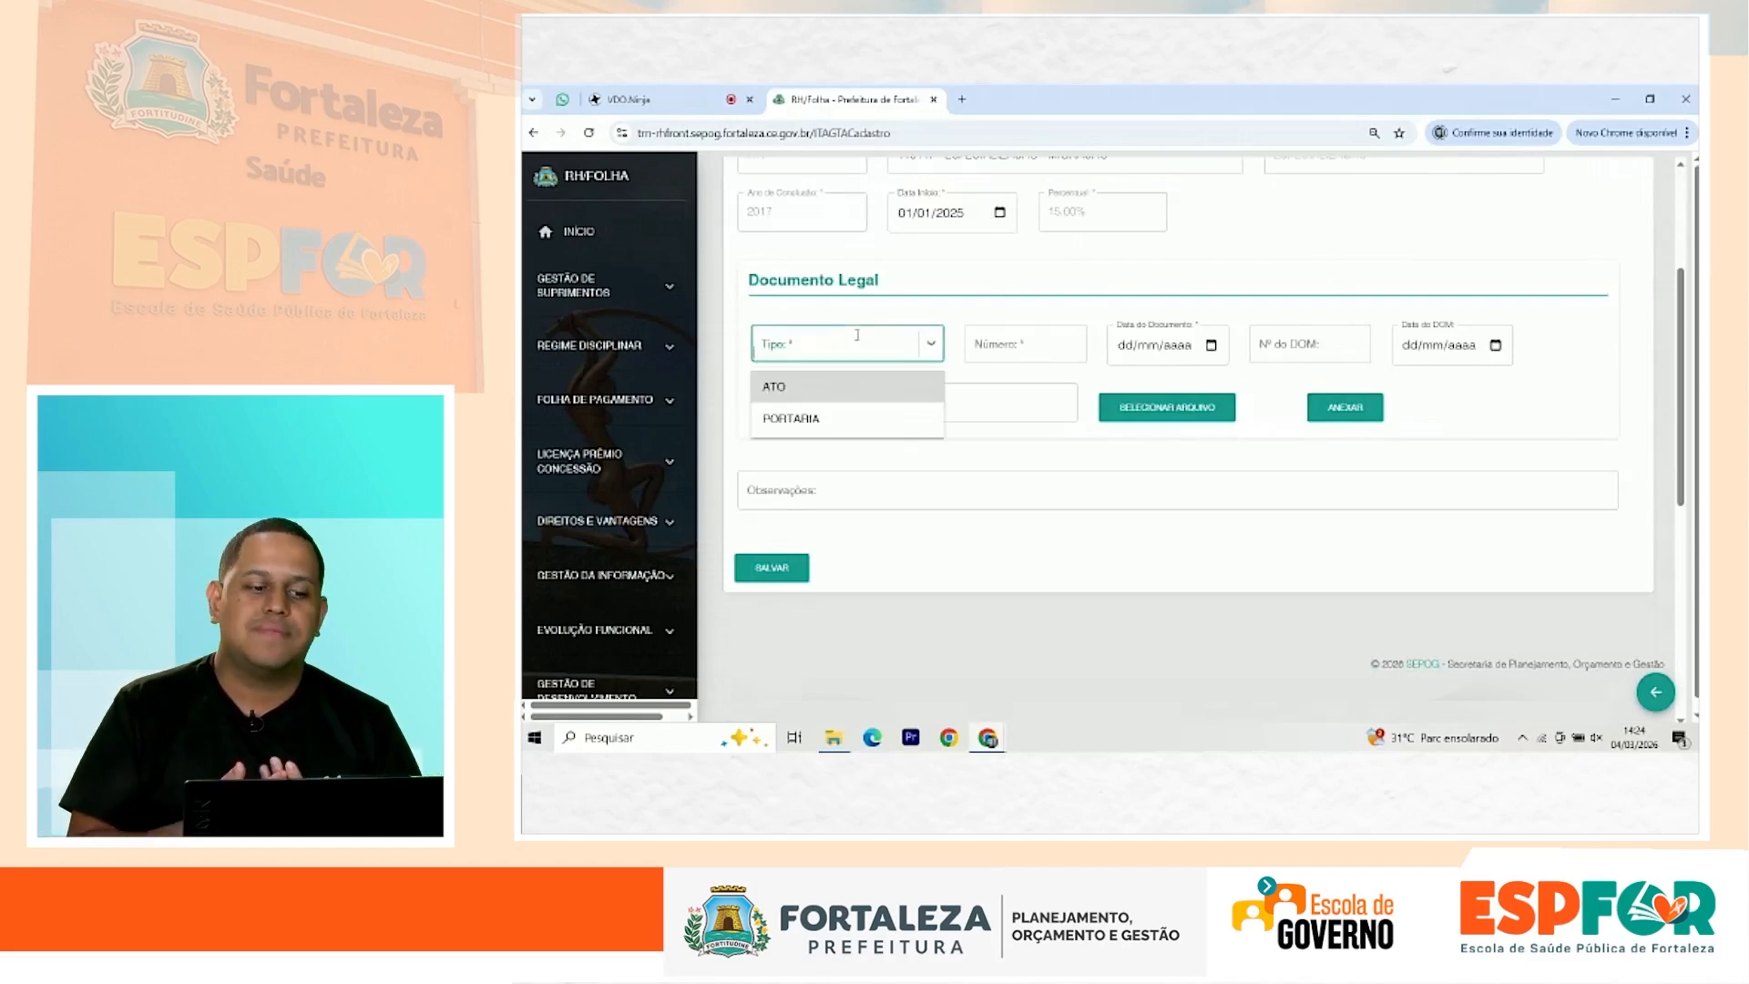
click(791, 387)
click(1040, 340)
text(1234/)
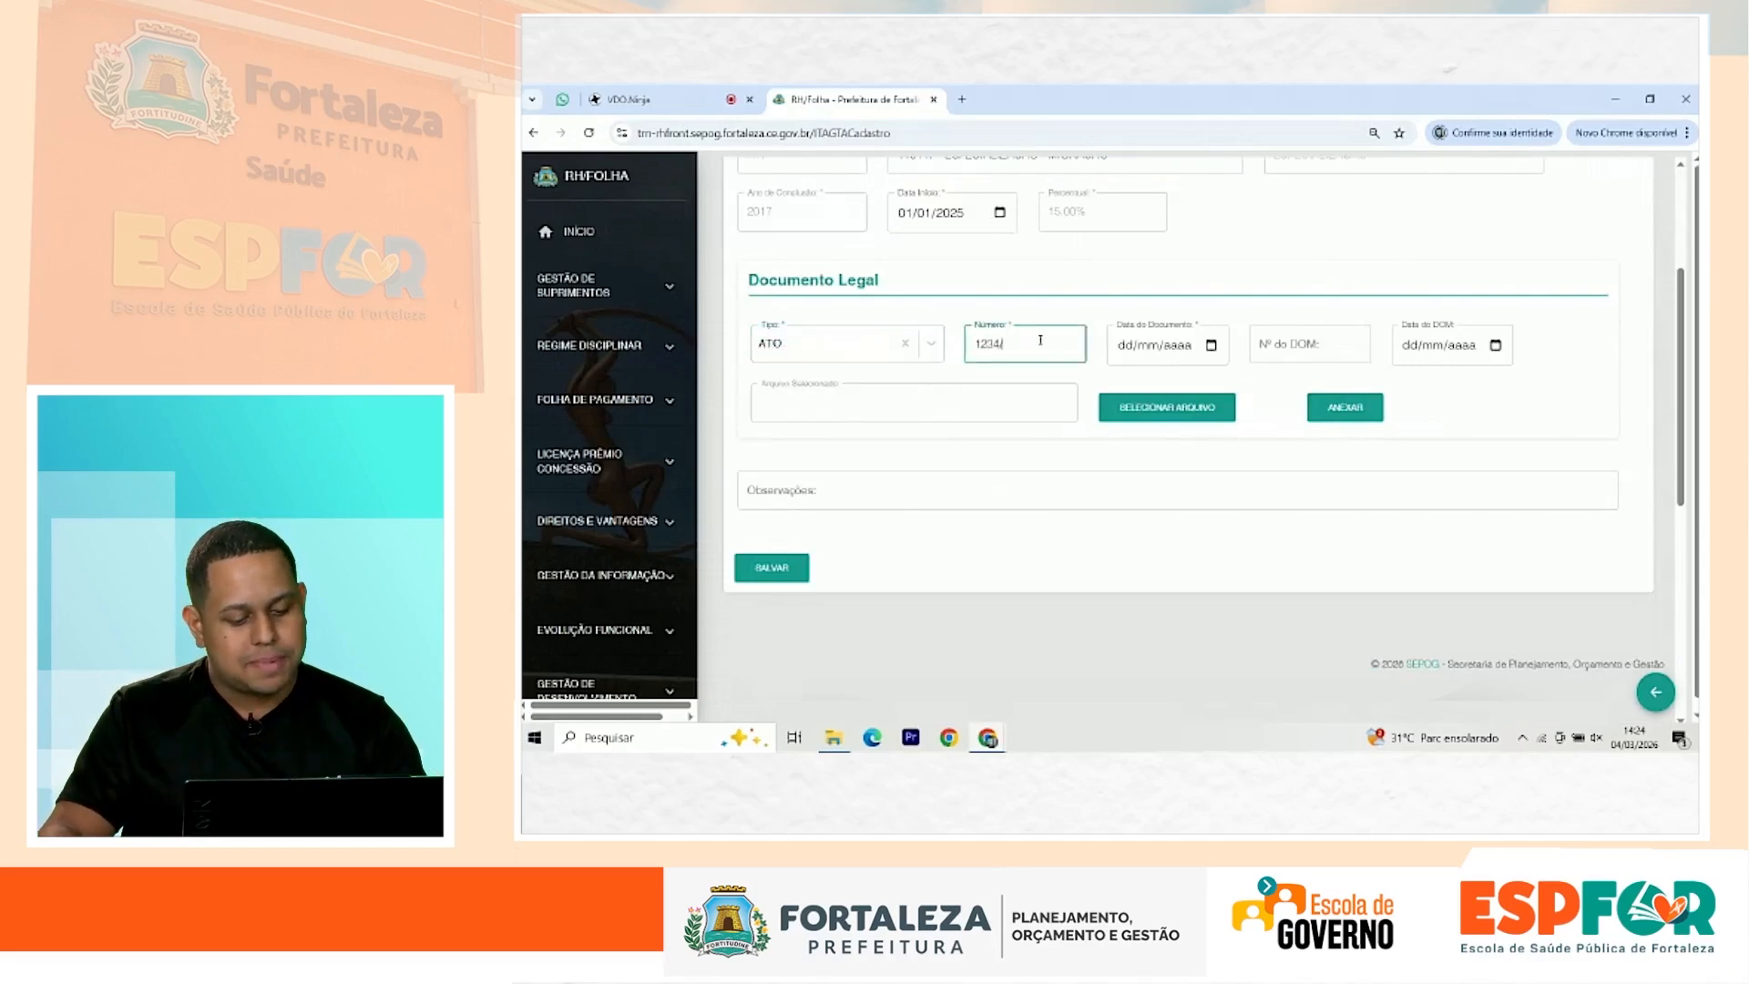
text(2025)
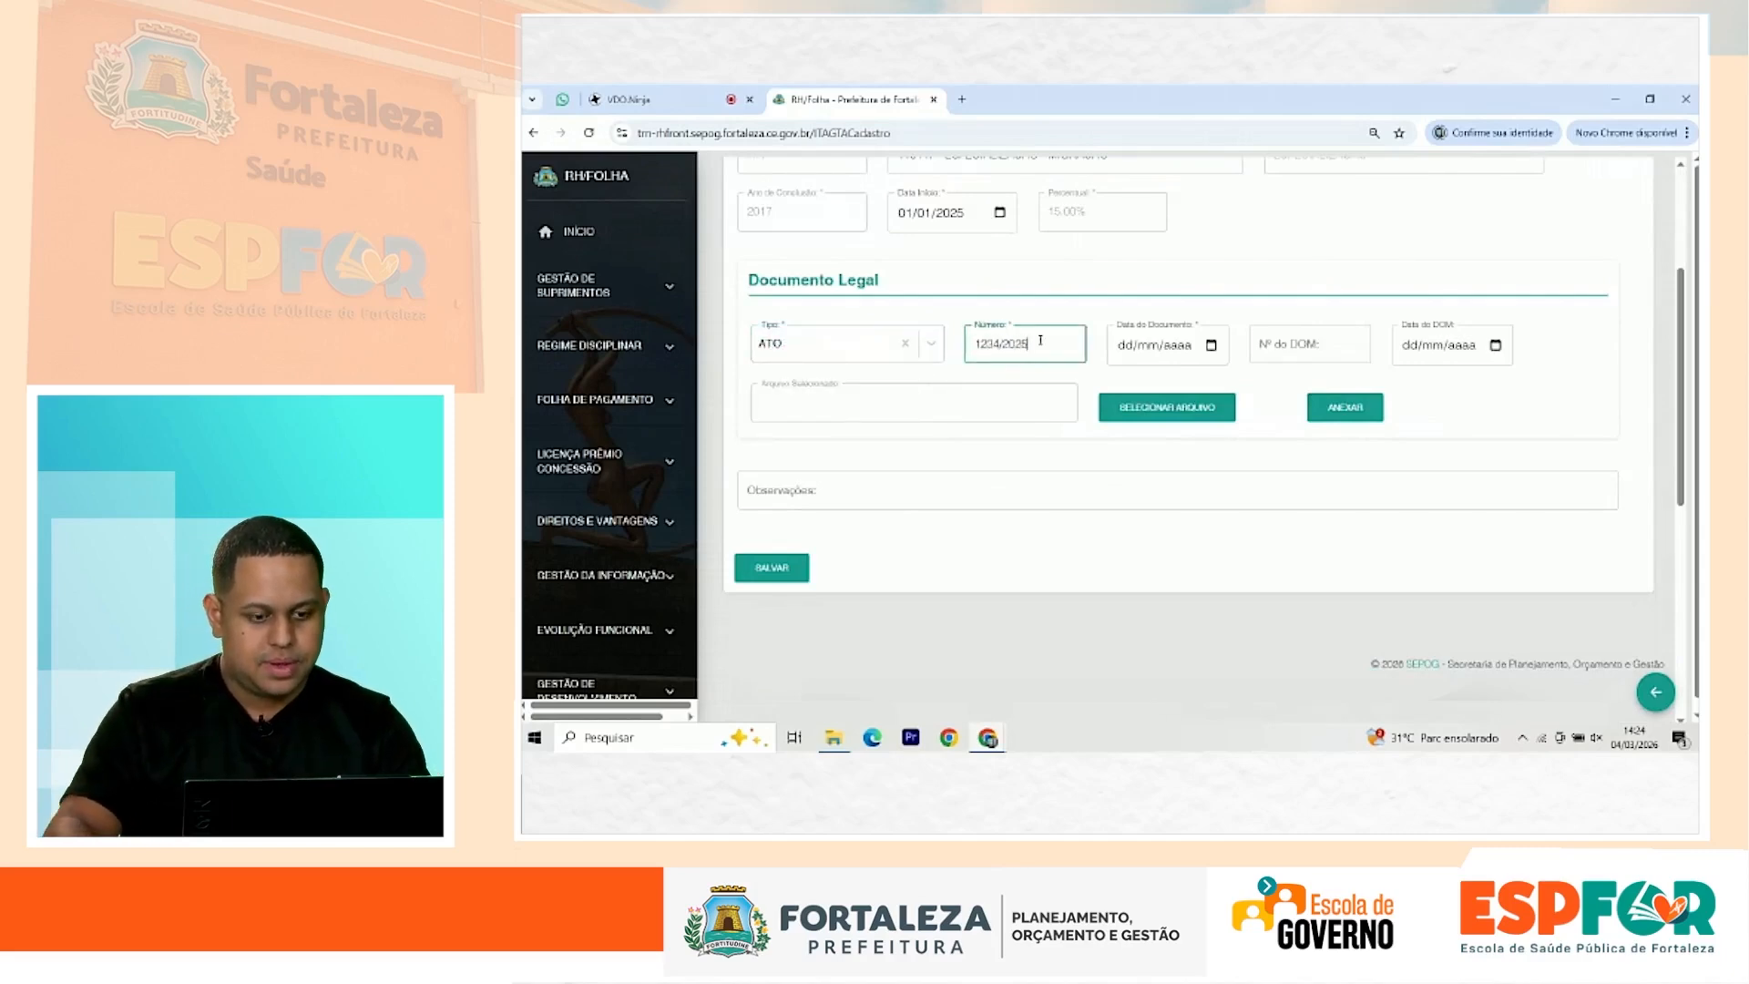
click(1128, 350)
text(01/)
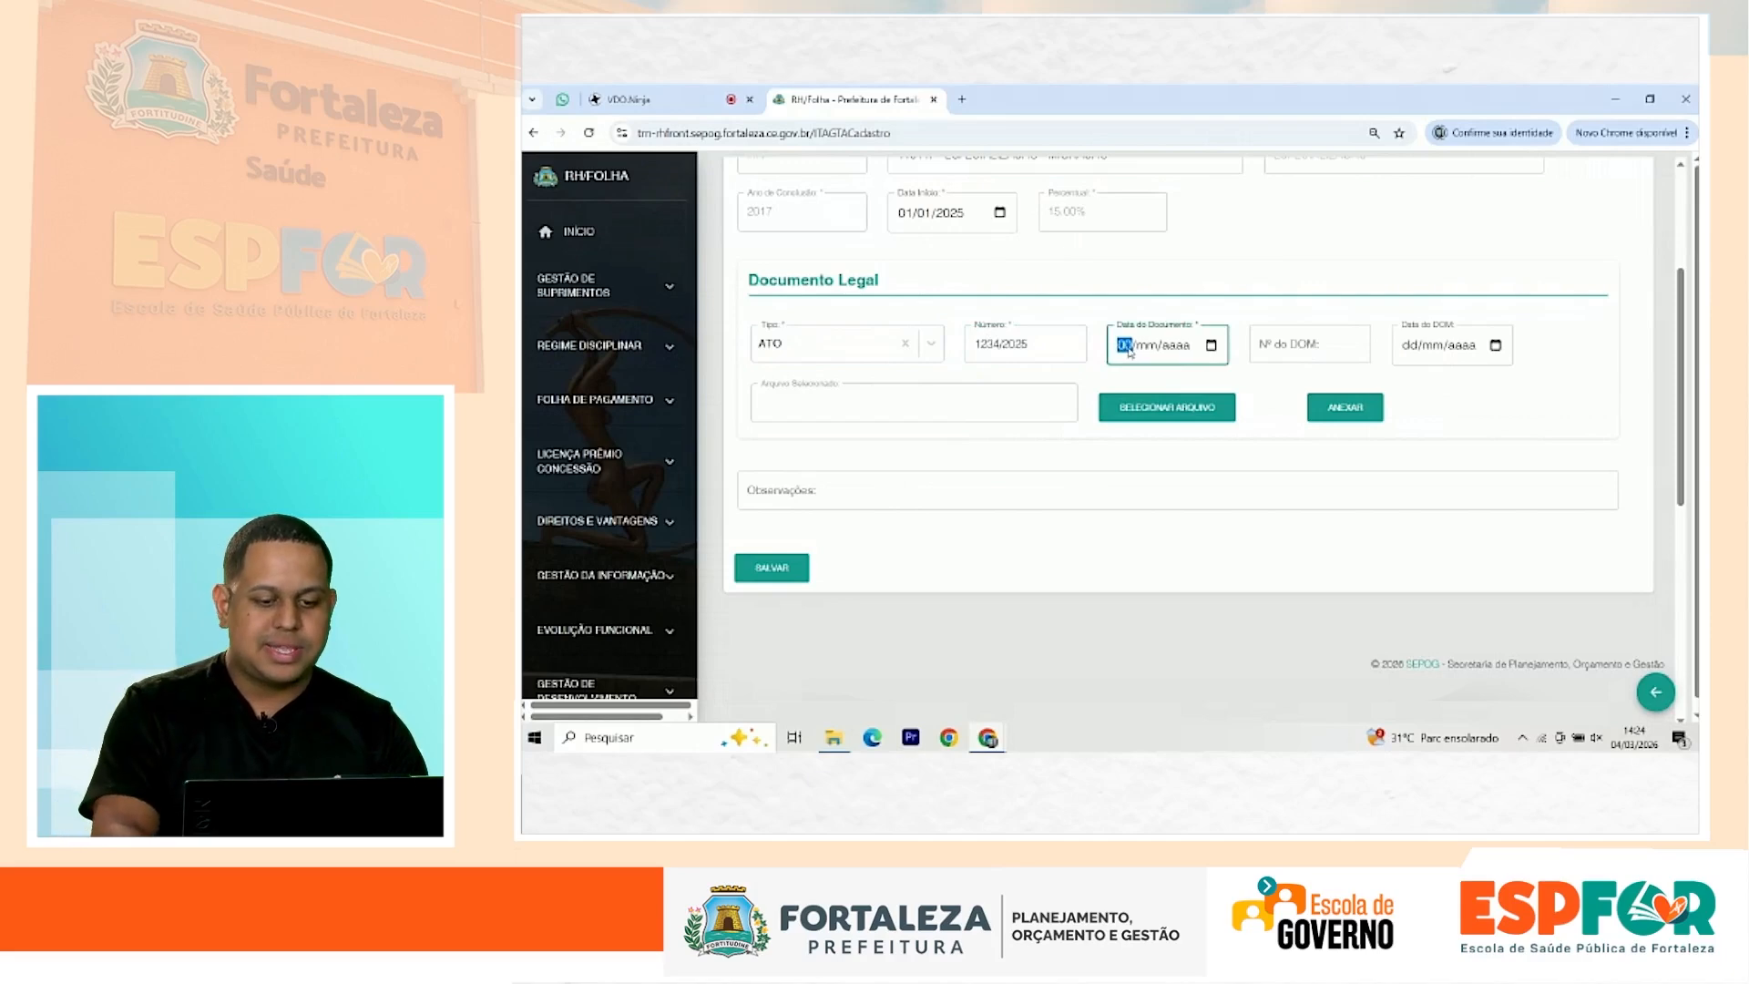
text(01/0002)
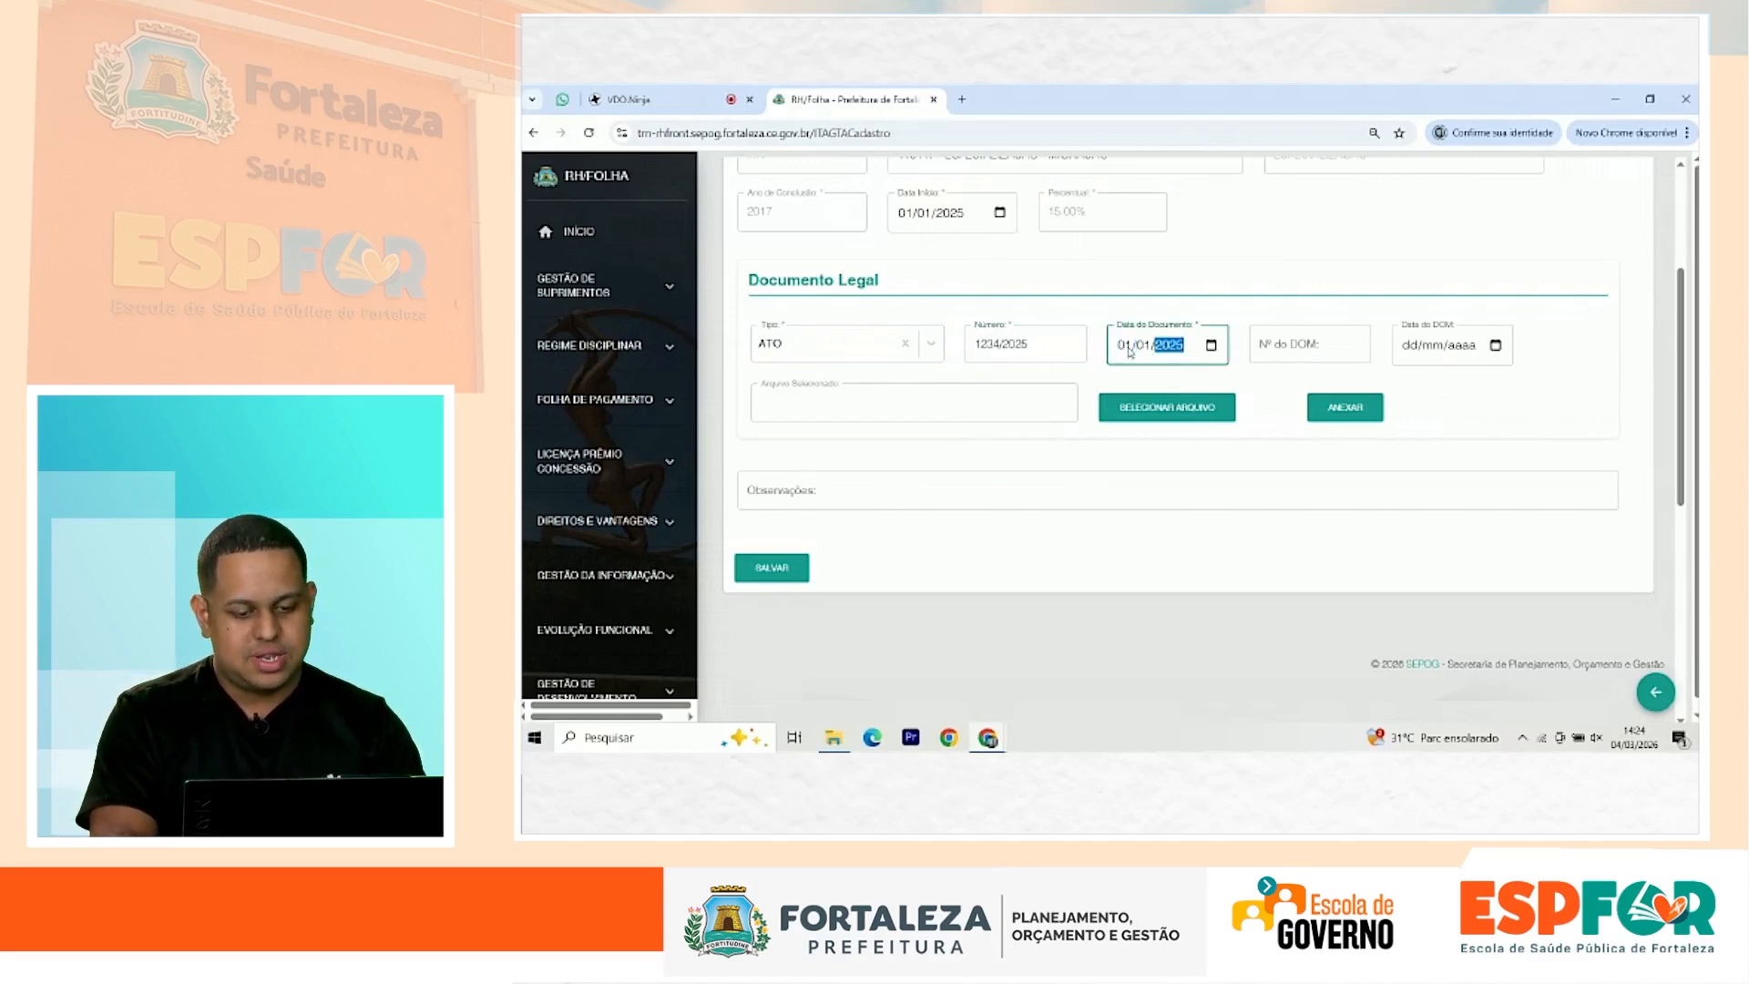
click(1312, 346)
text(1234)
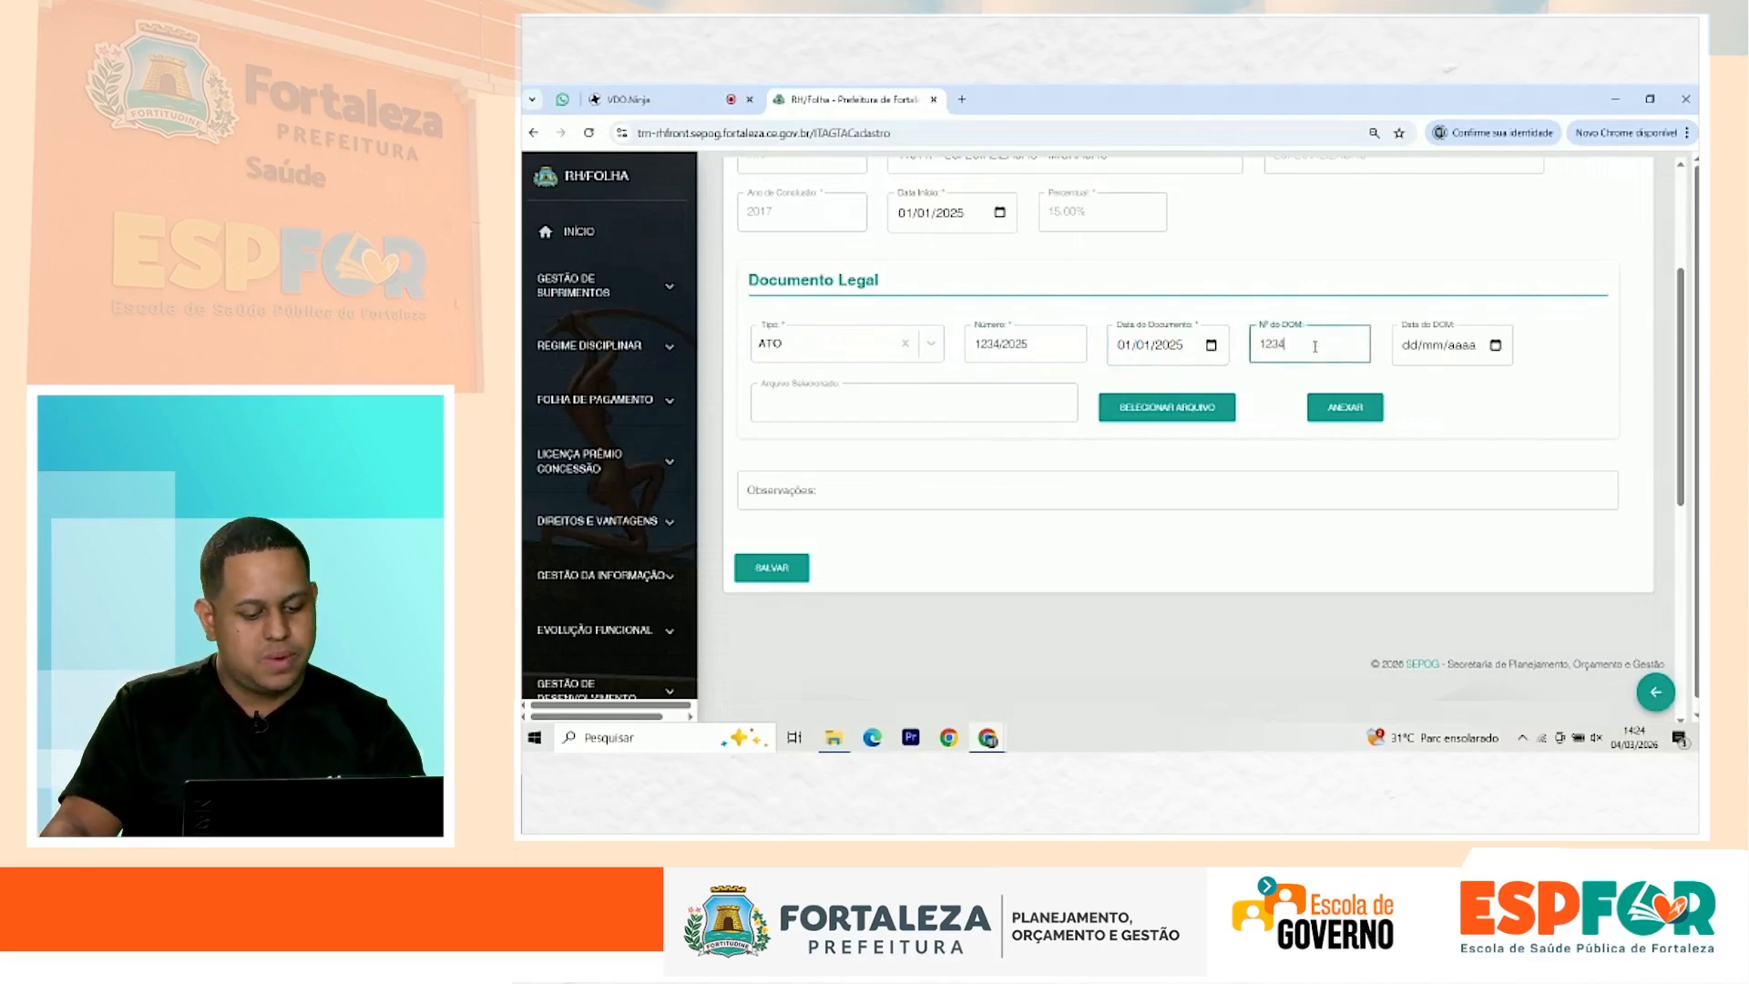
text(5)
click(1401, 351)
text(0)
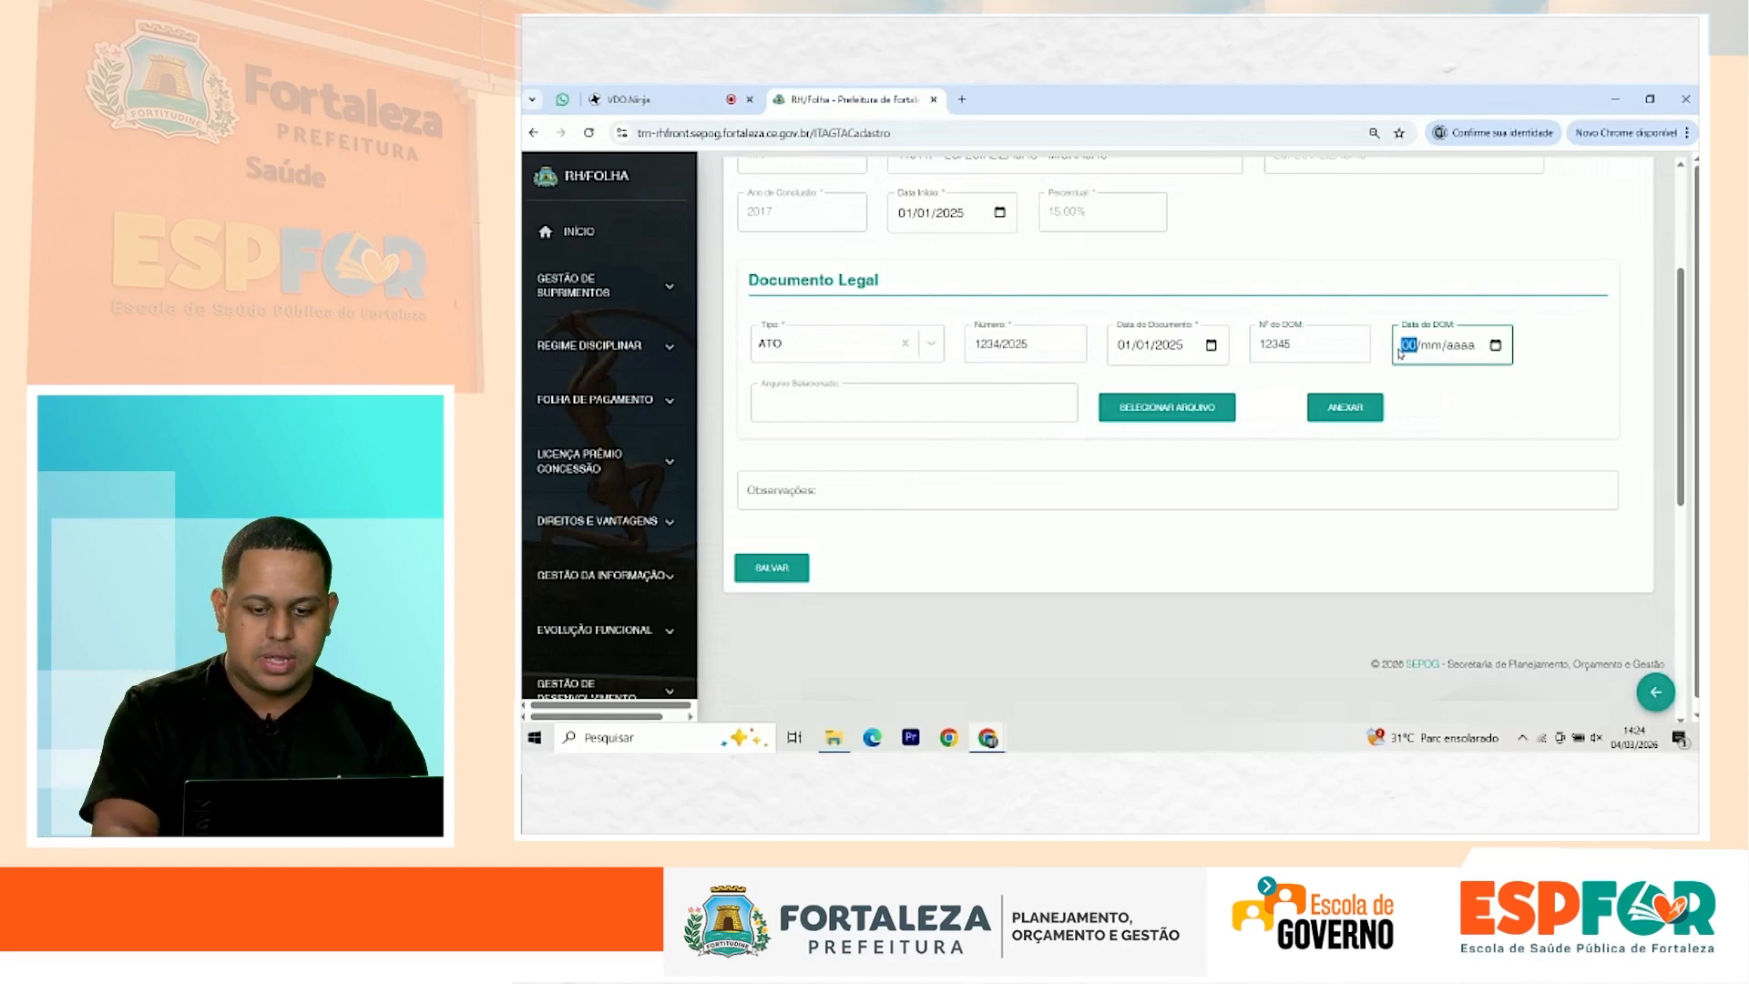
text(1/)
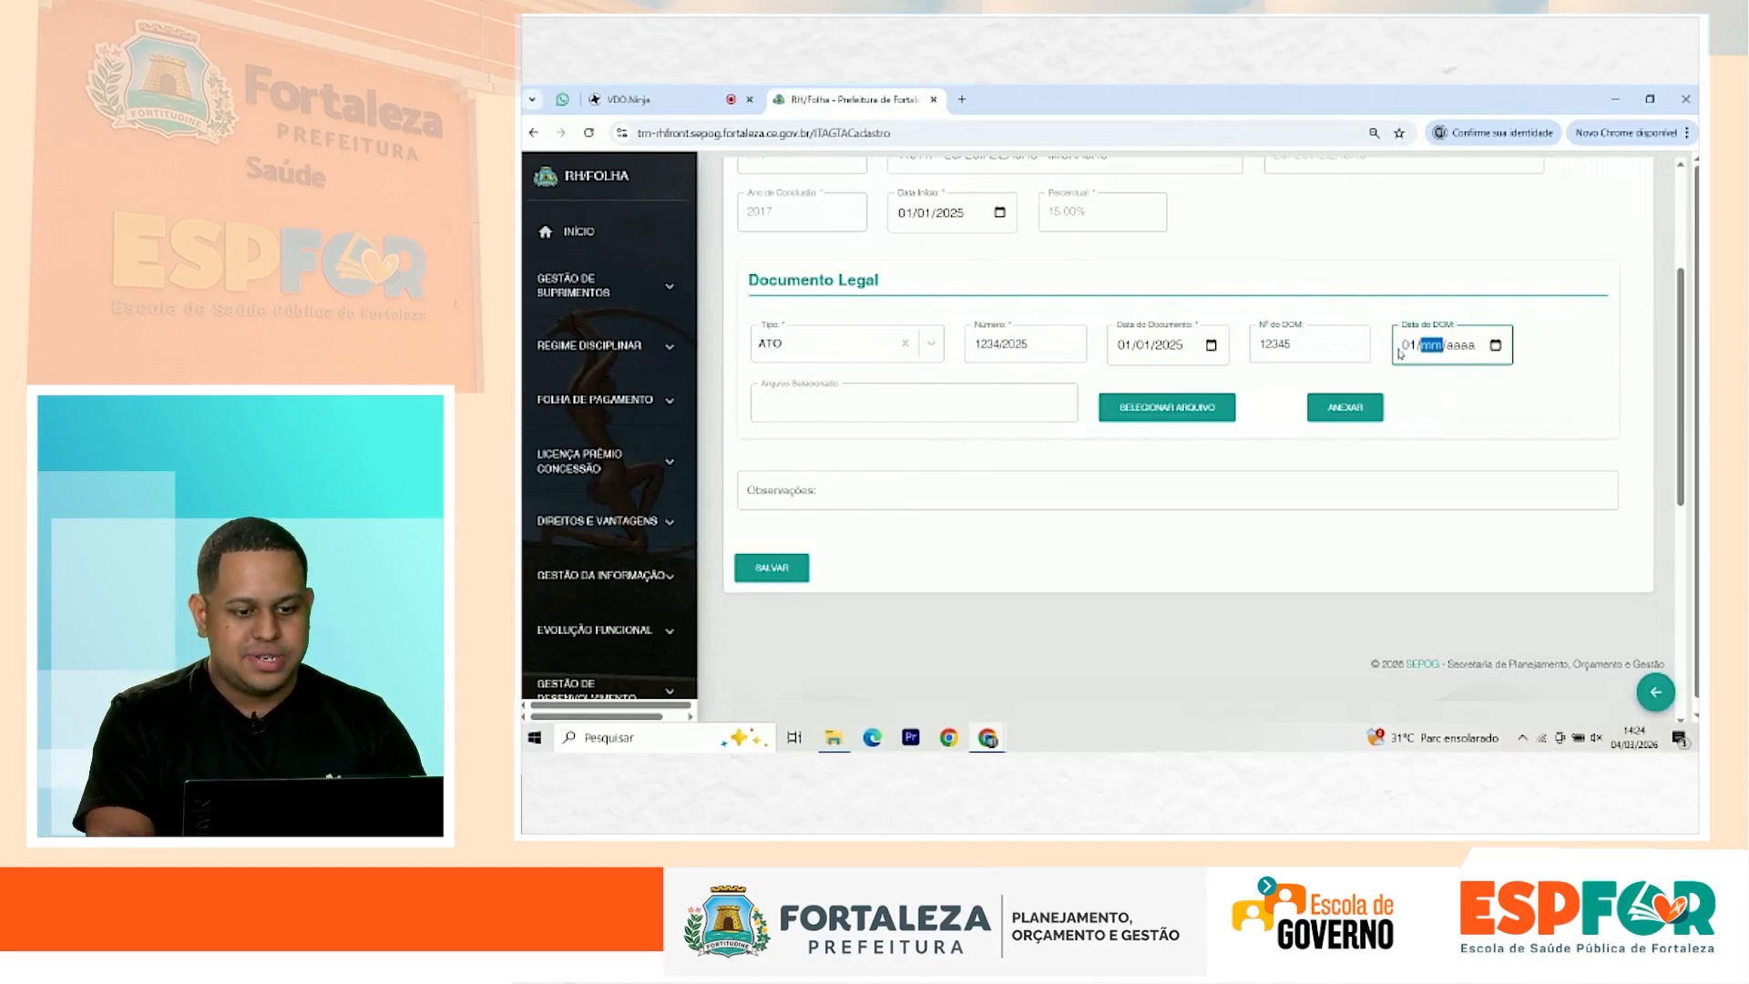
text(01/0002)
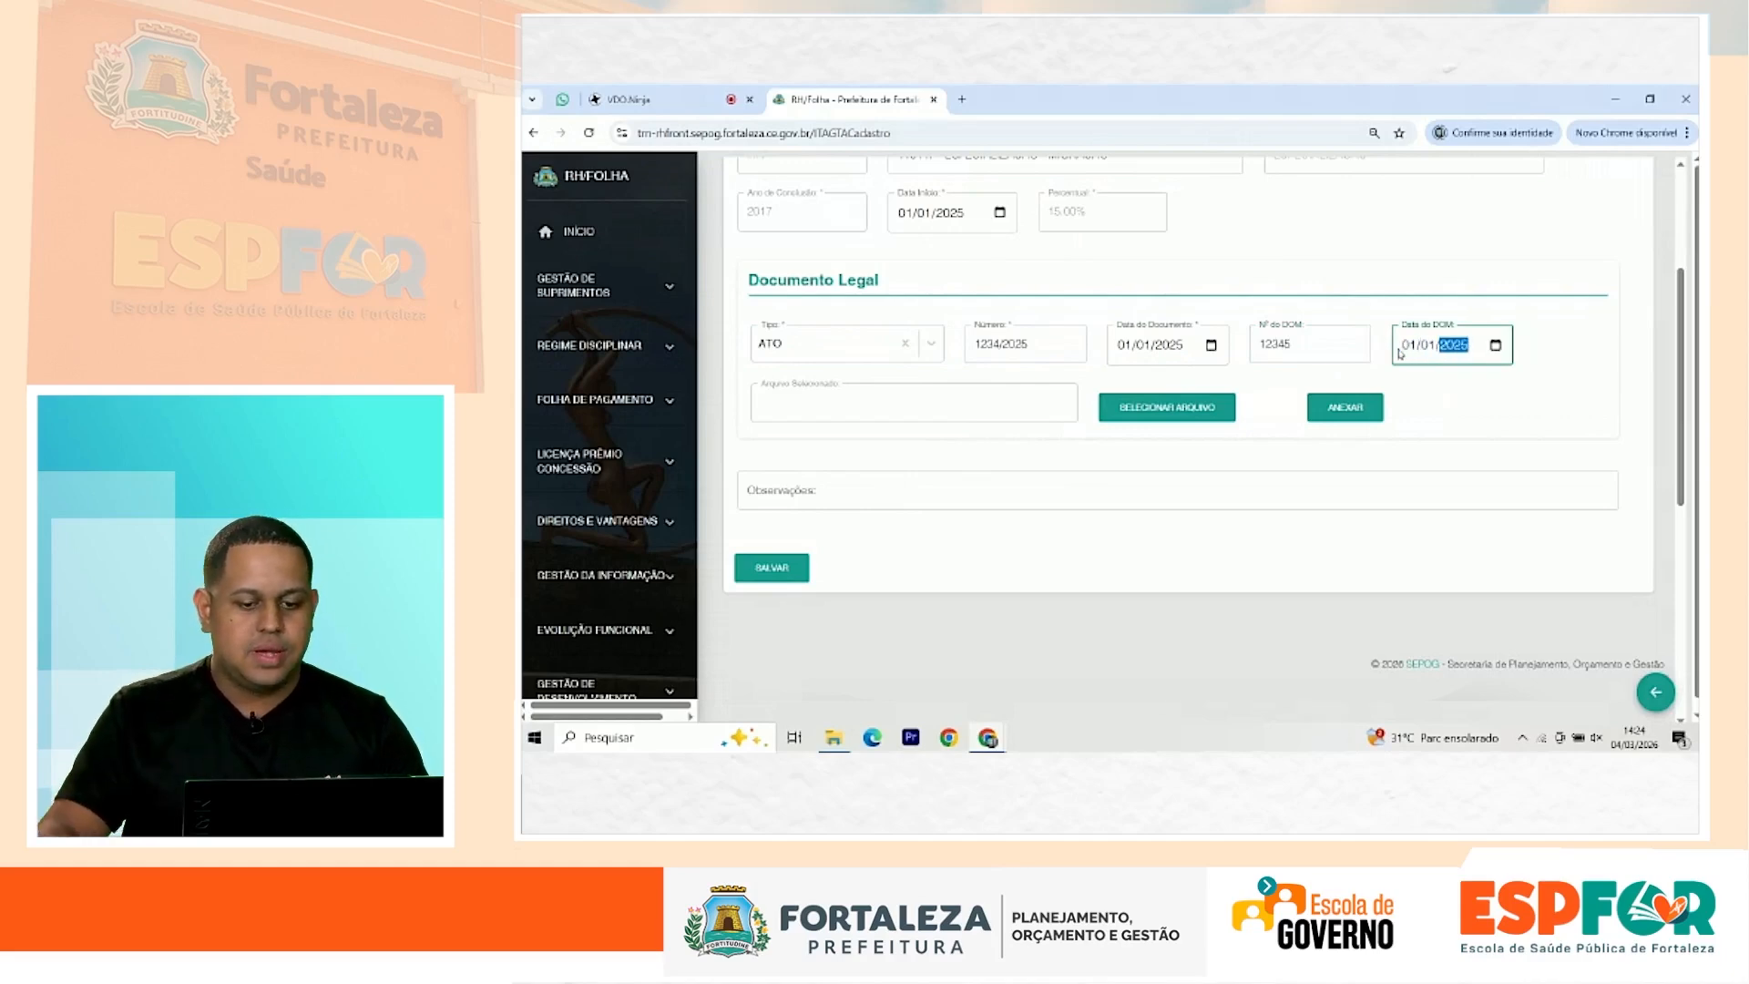
Step: Select documento teste.pdf from the file dialog and attach it to the legal document
click(1171, 408)
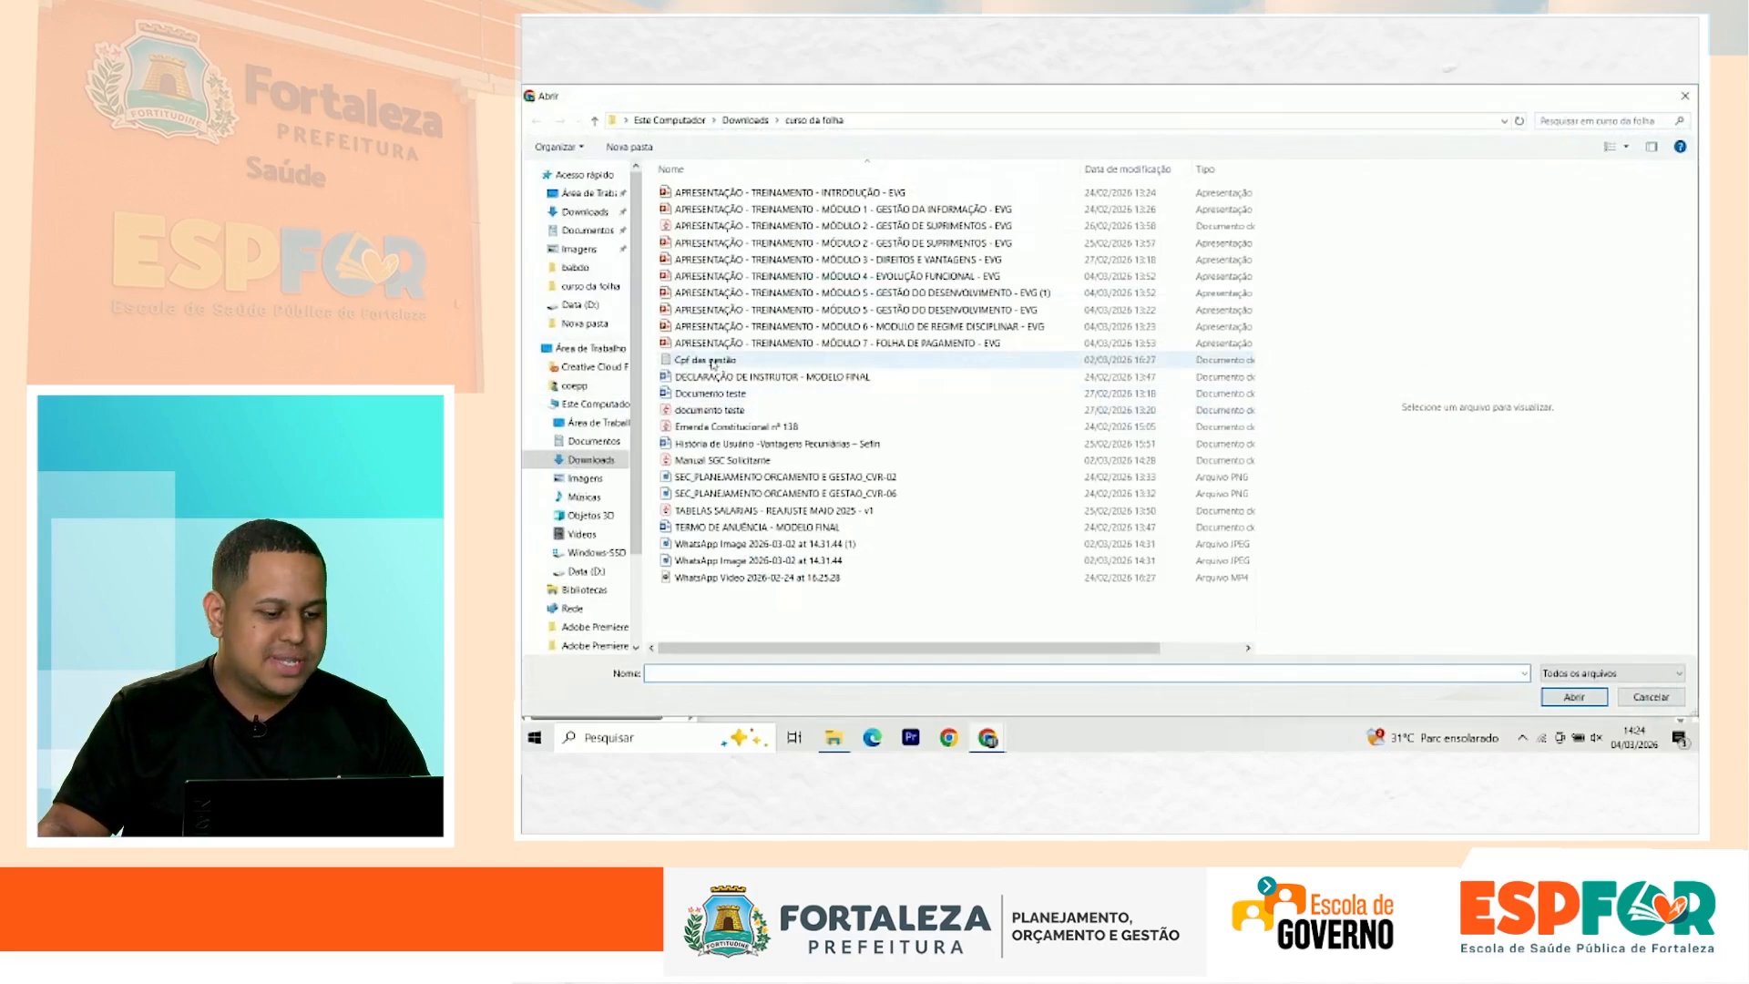
click(710, 410)
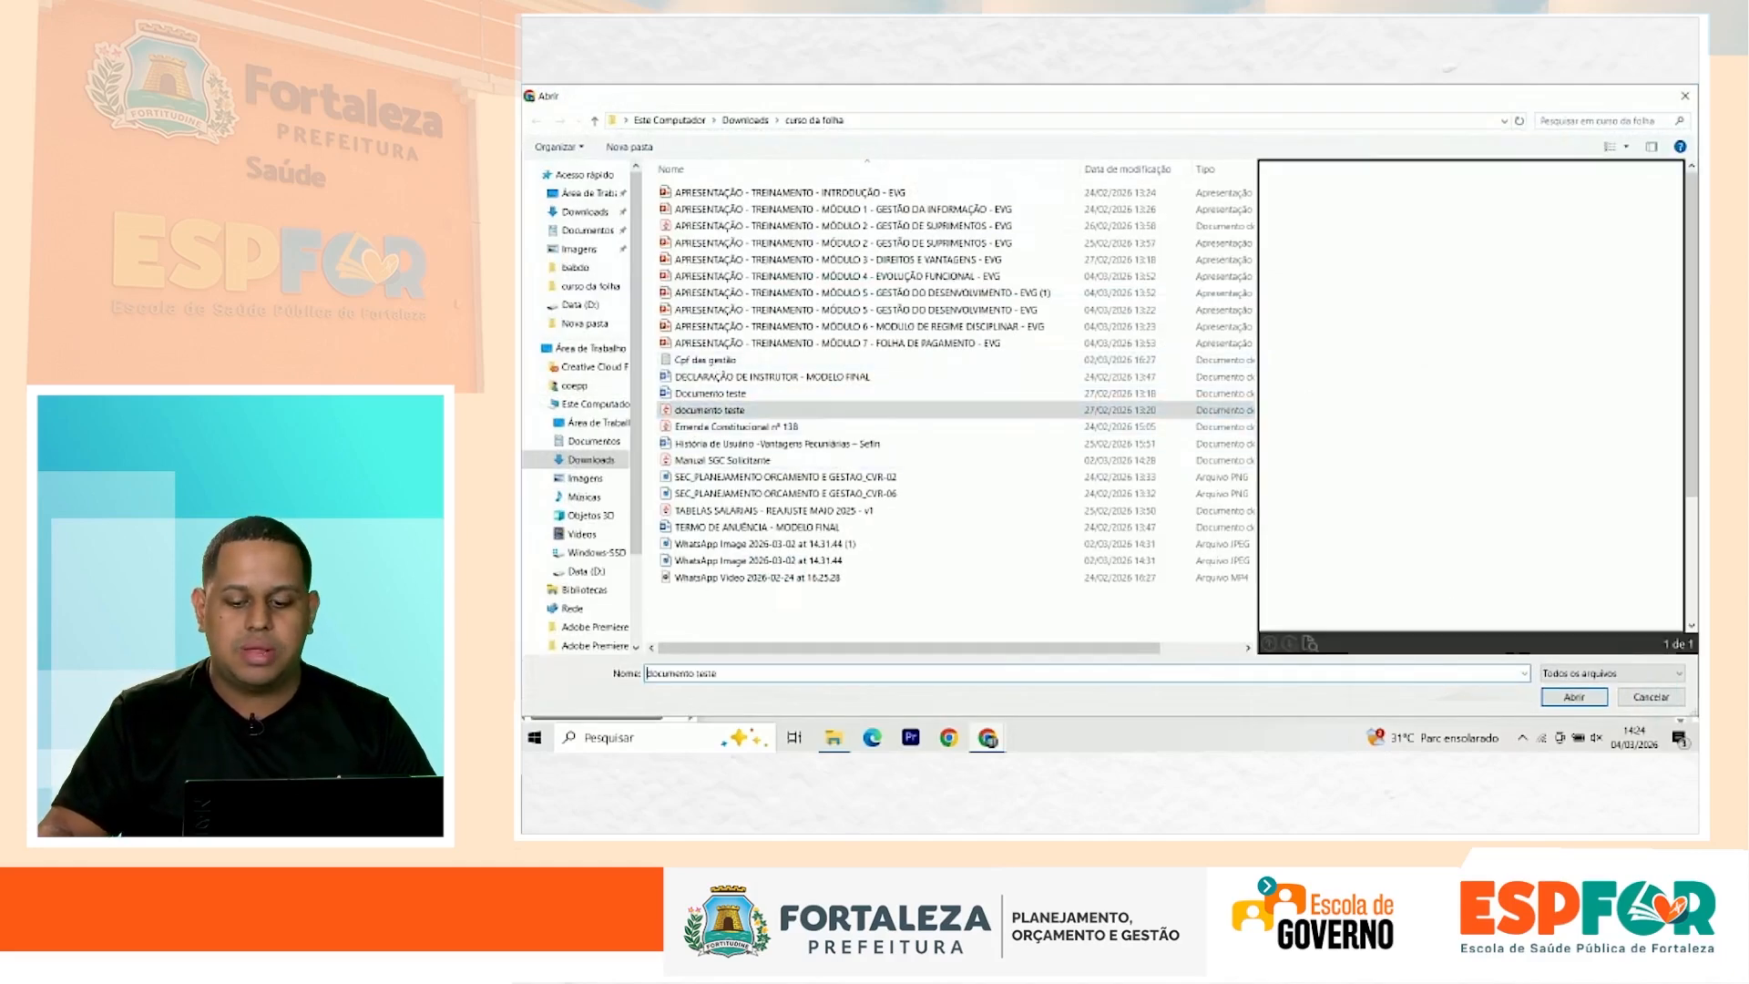
click(1574, 697)
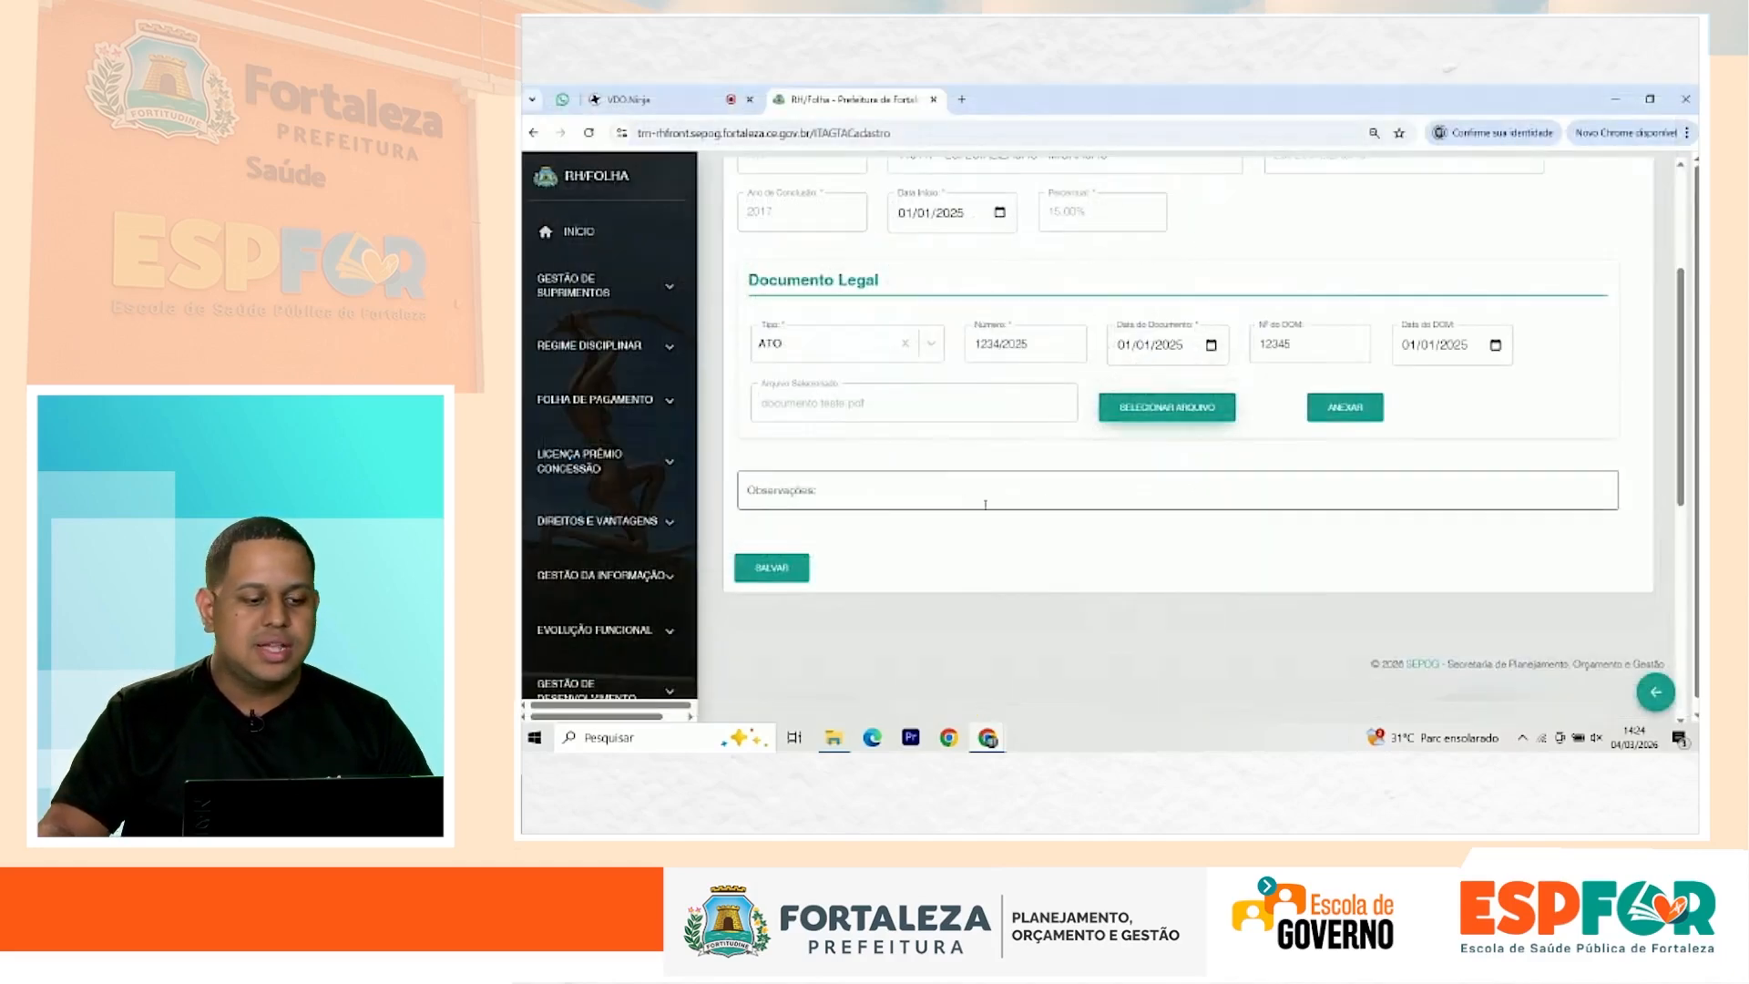
scroll(863, 506, up, 1)
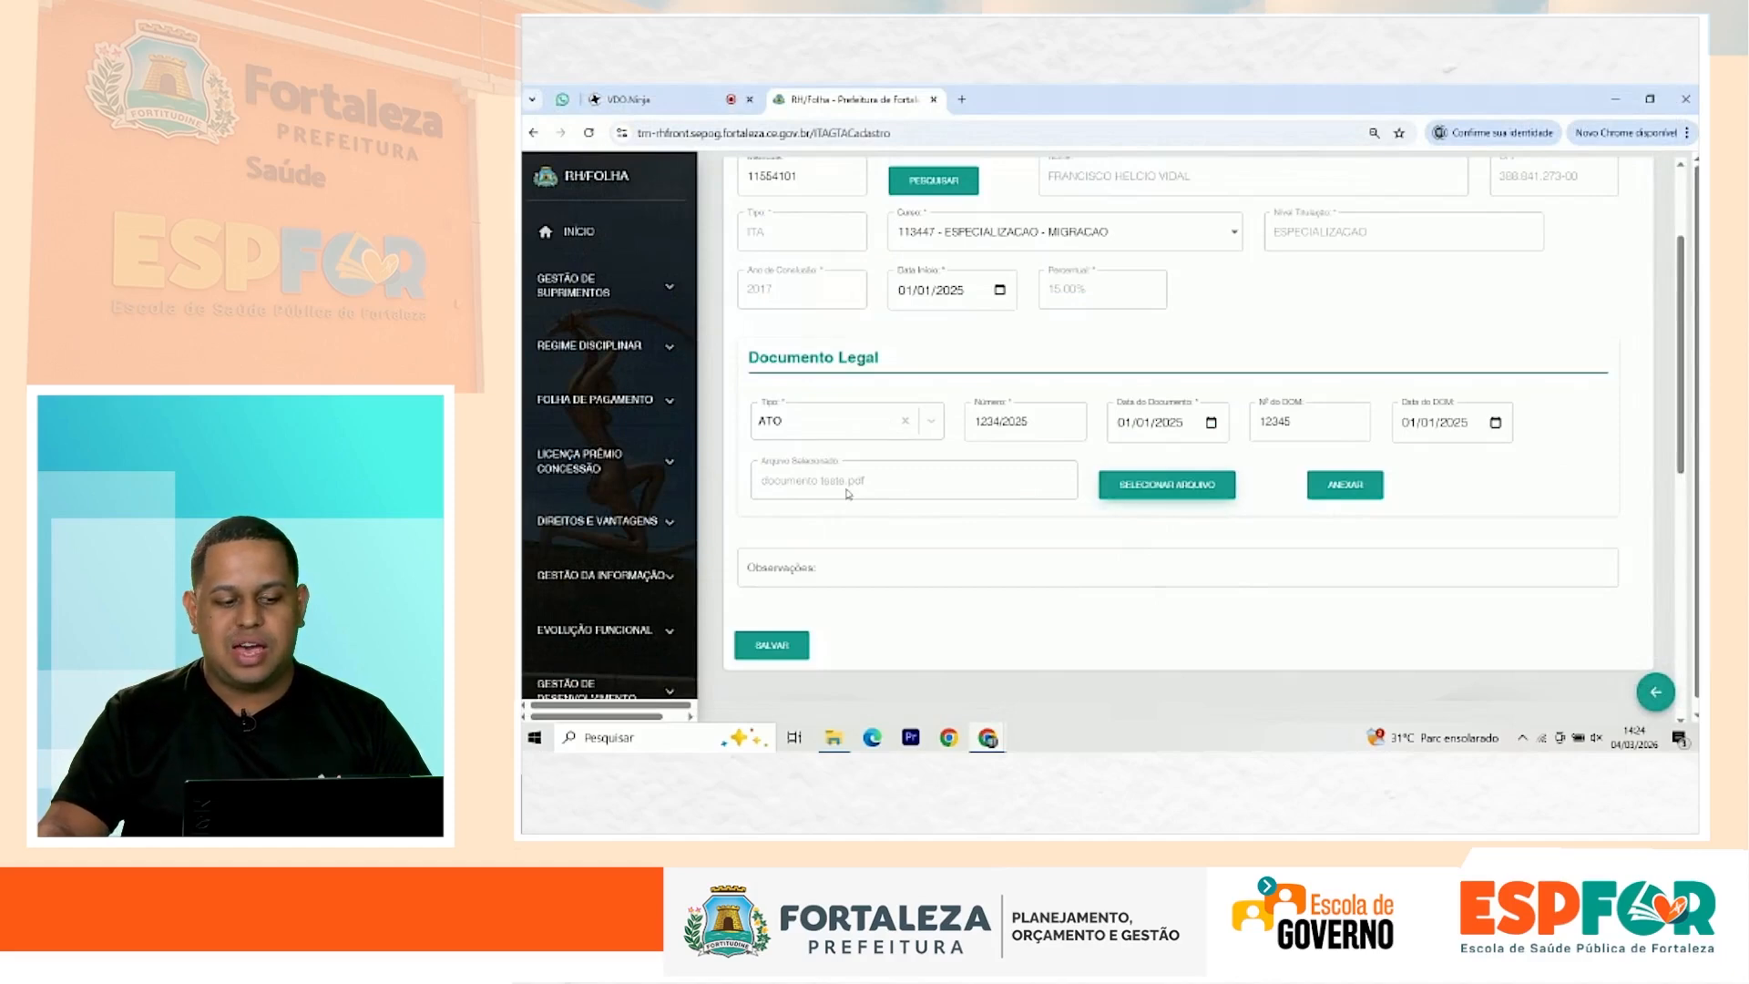
triple_click(847, 490)
click(1356, 490)
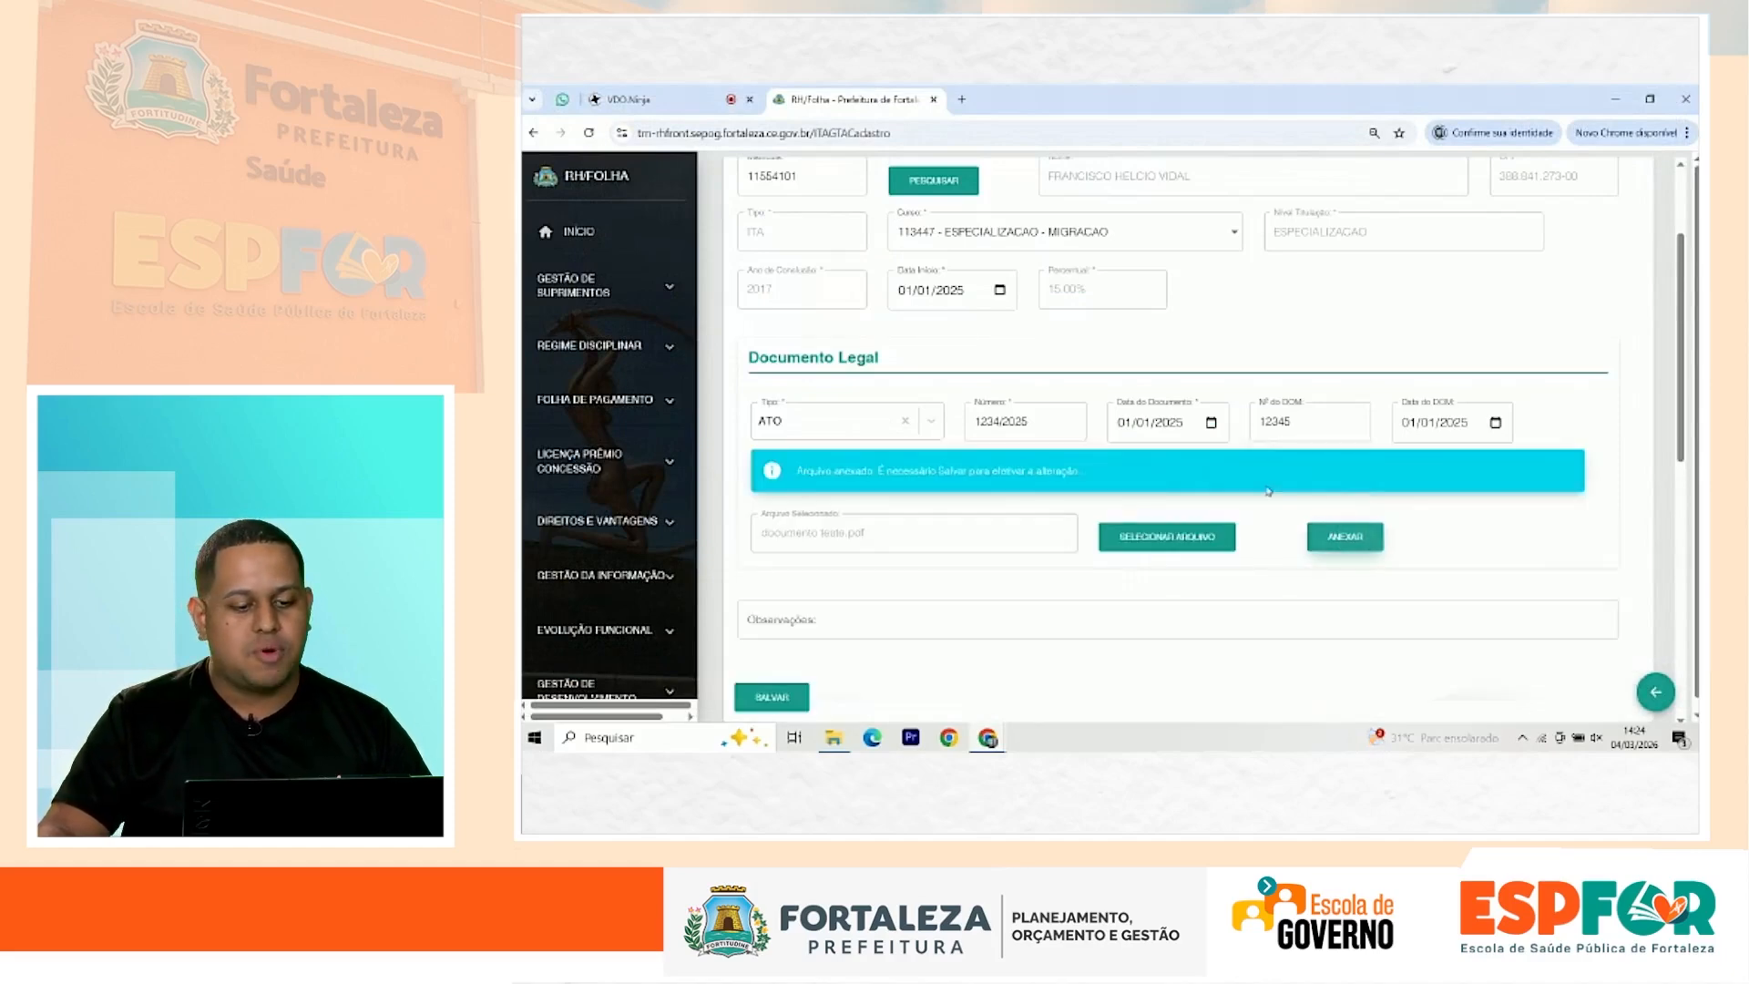
scroll(952, 507, down, 2)
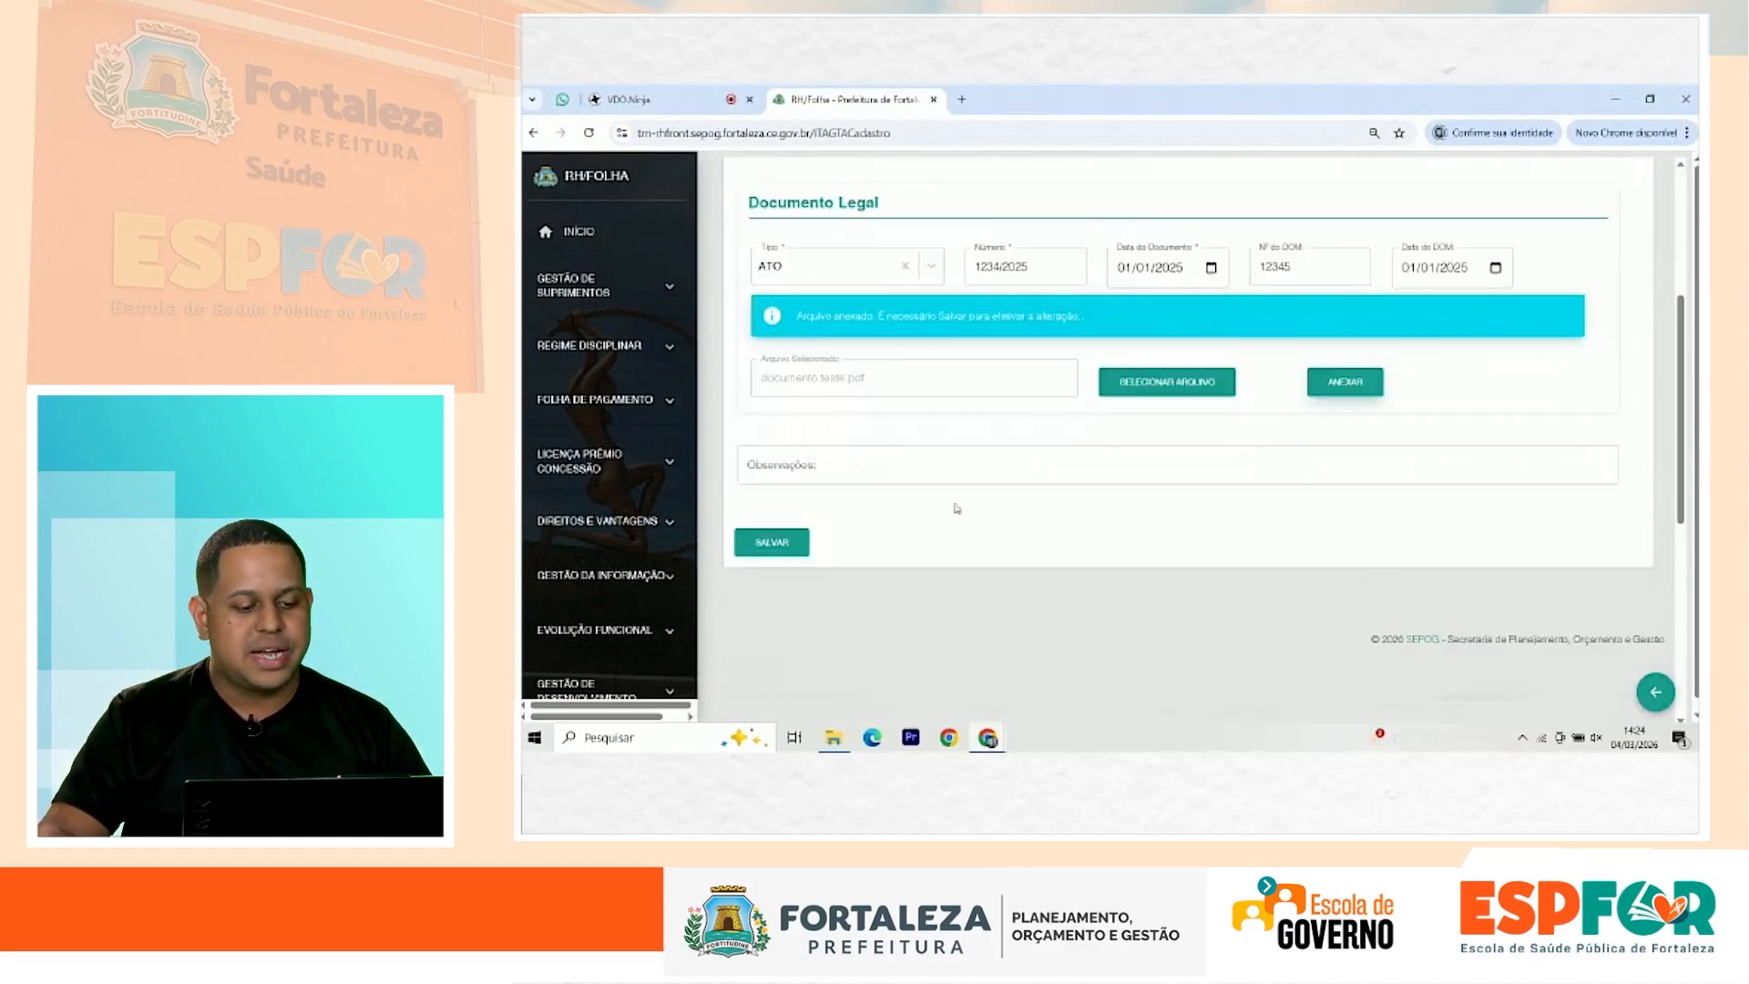
Step: Save the new ITA/GTA title-incentive record
click(790, 549)
scroll(864, 536, down, 5)
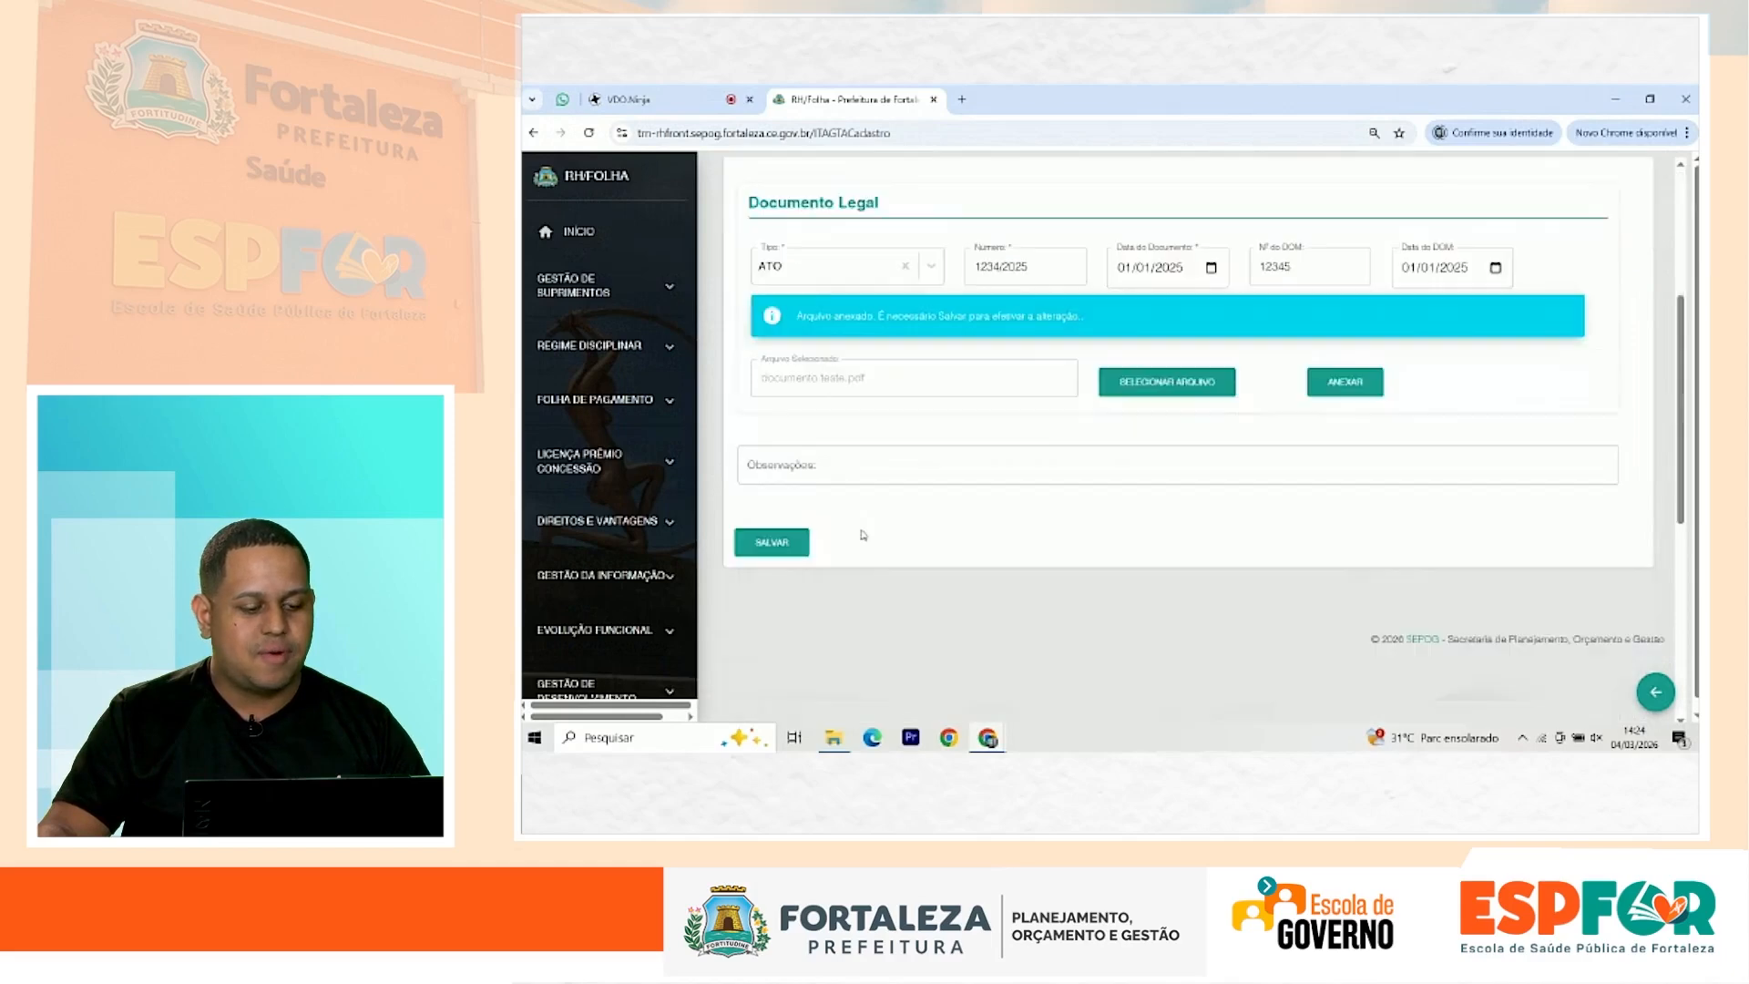
click(772, 543)
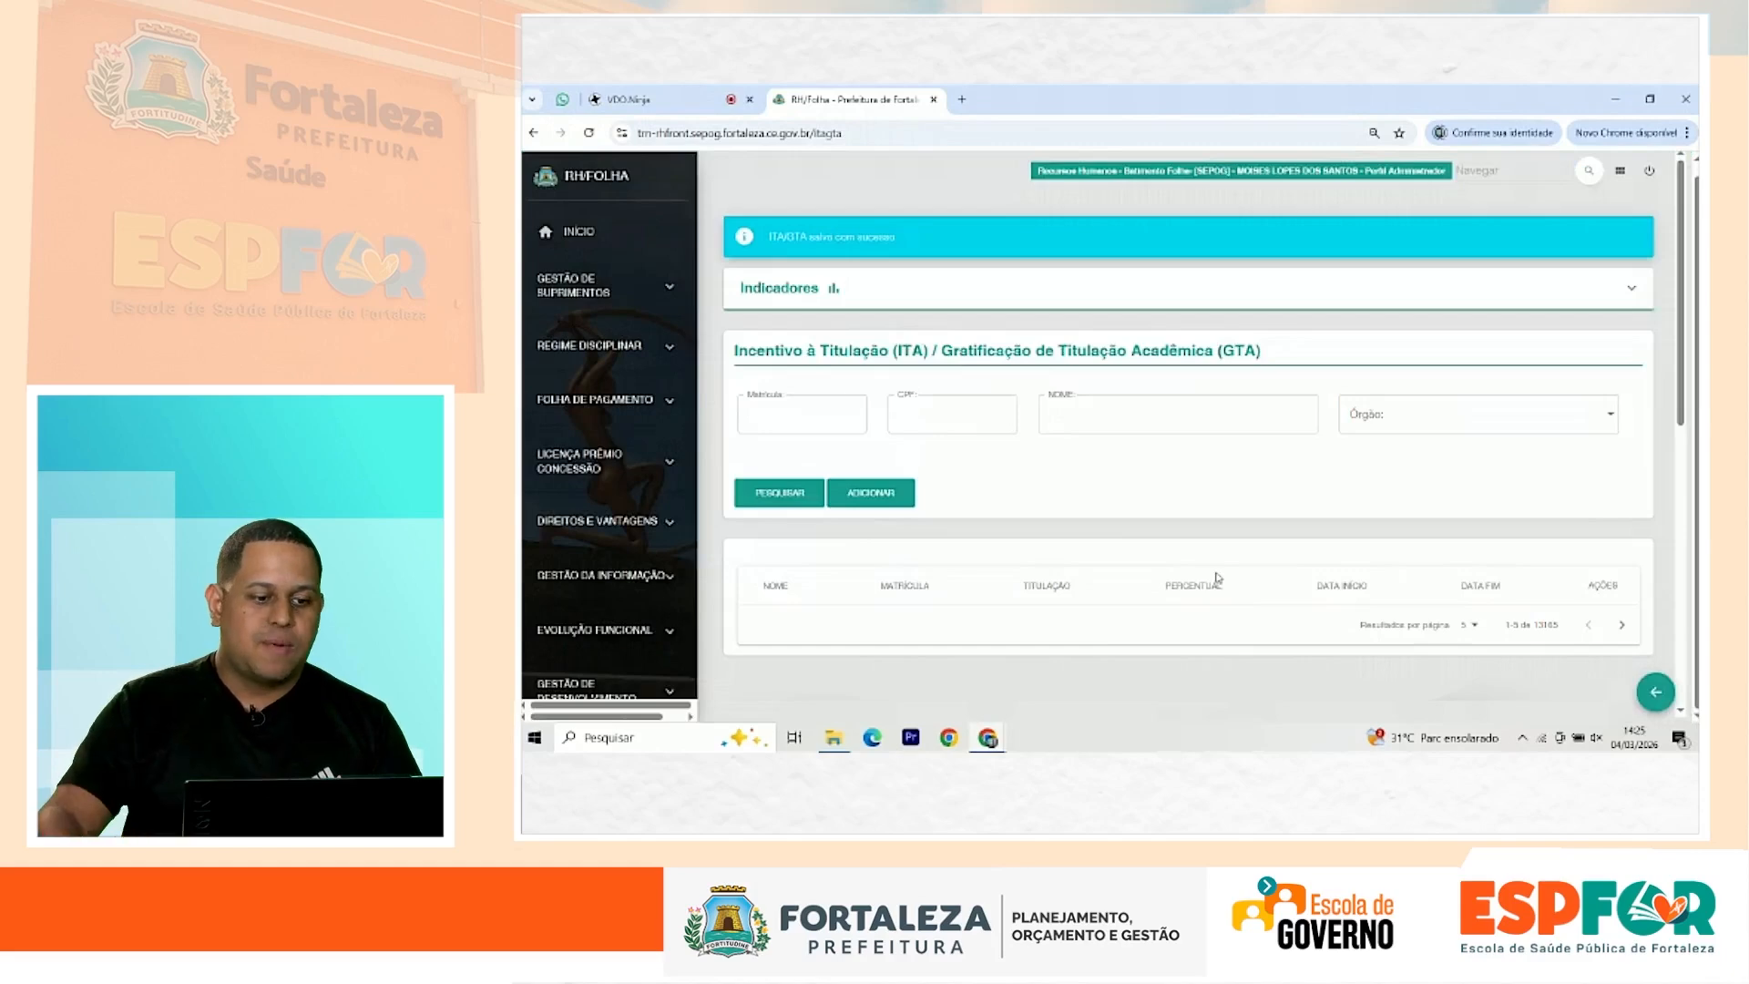
Step: Search by the employee's Matrícula and confirm the ESPECIALIZACAO, 15.0%, 01/01/2025 record is listed
click(789, 408)
click(829, 489)
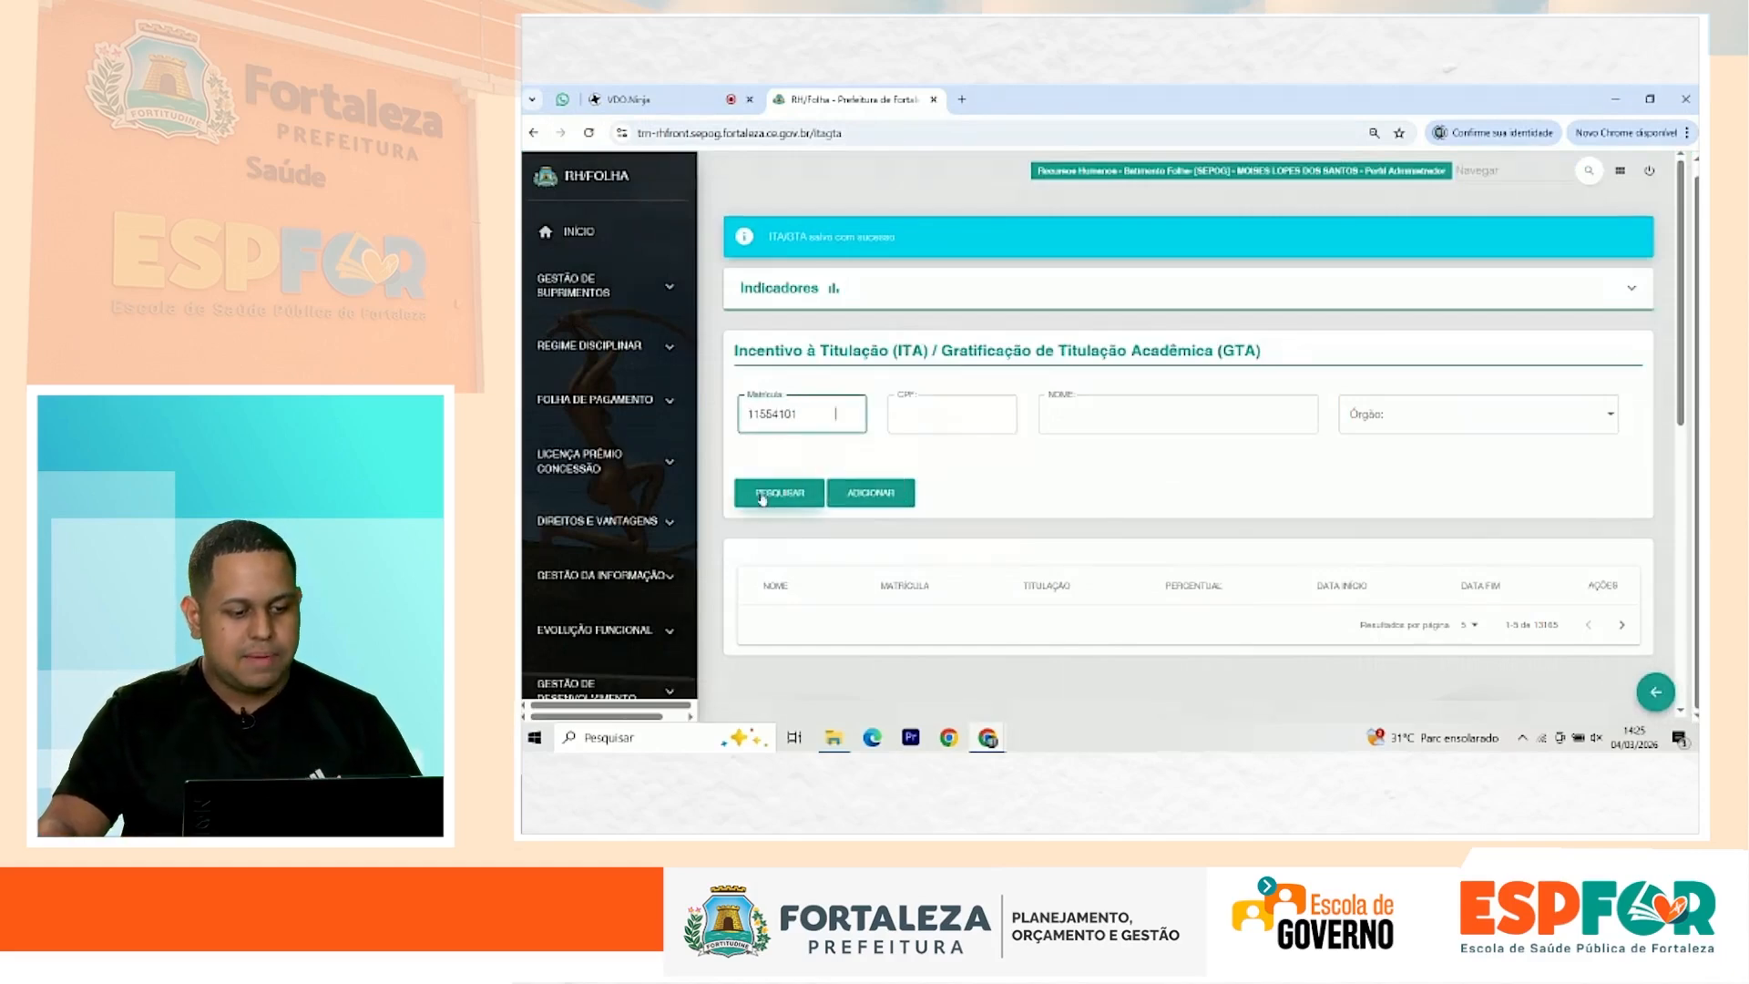
click(762, 498)
scroll(1038, 581, down, 3)
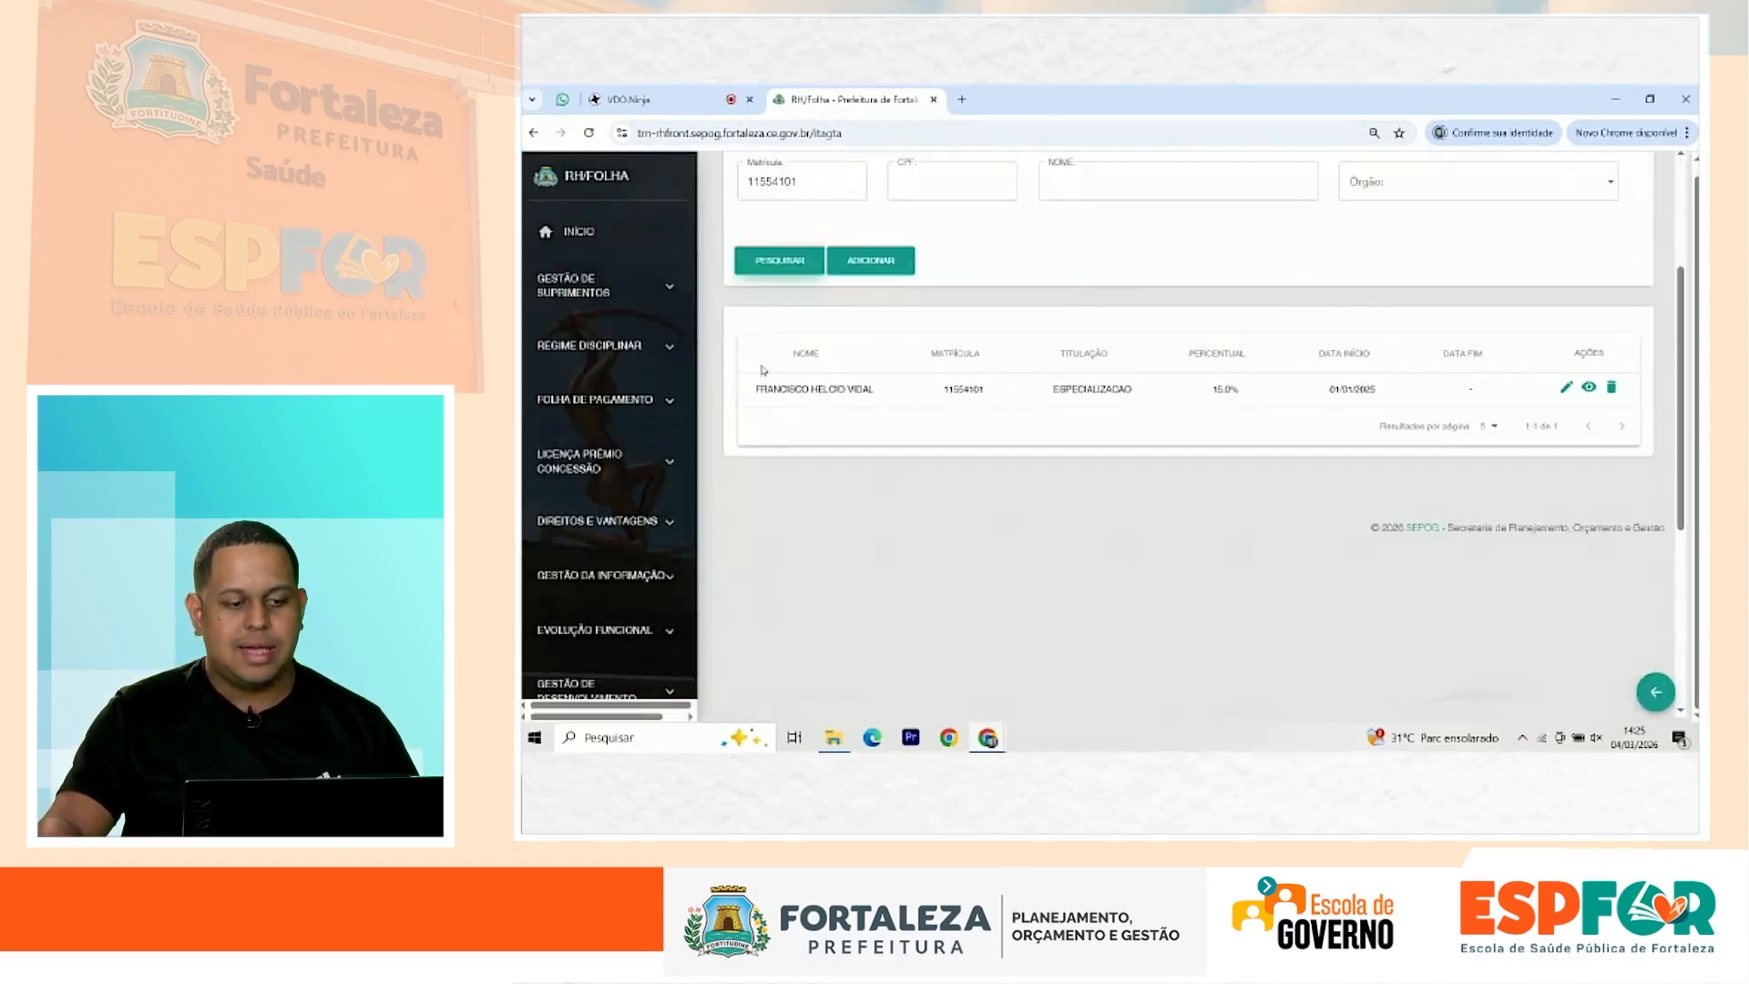
drag(755, 389, 1384, 390)
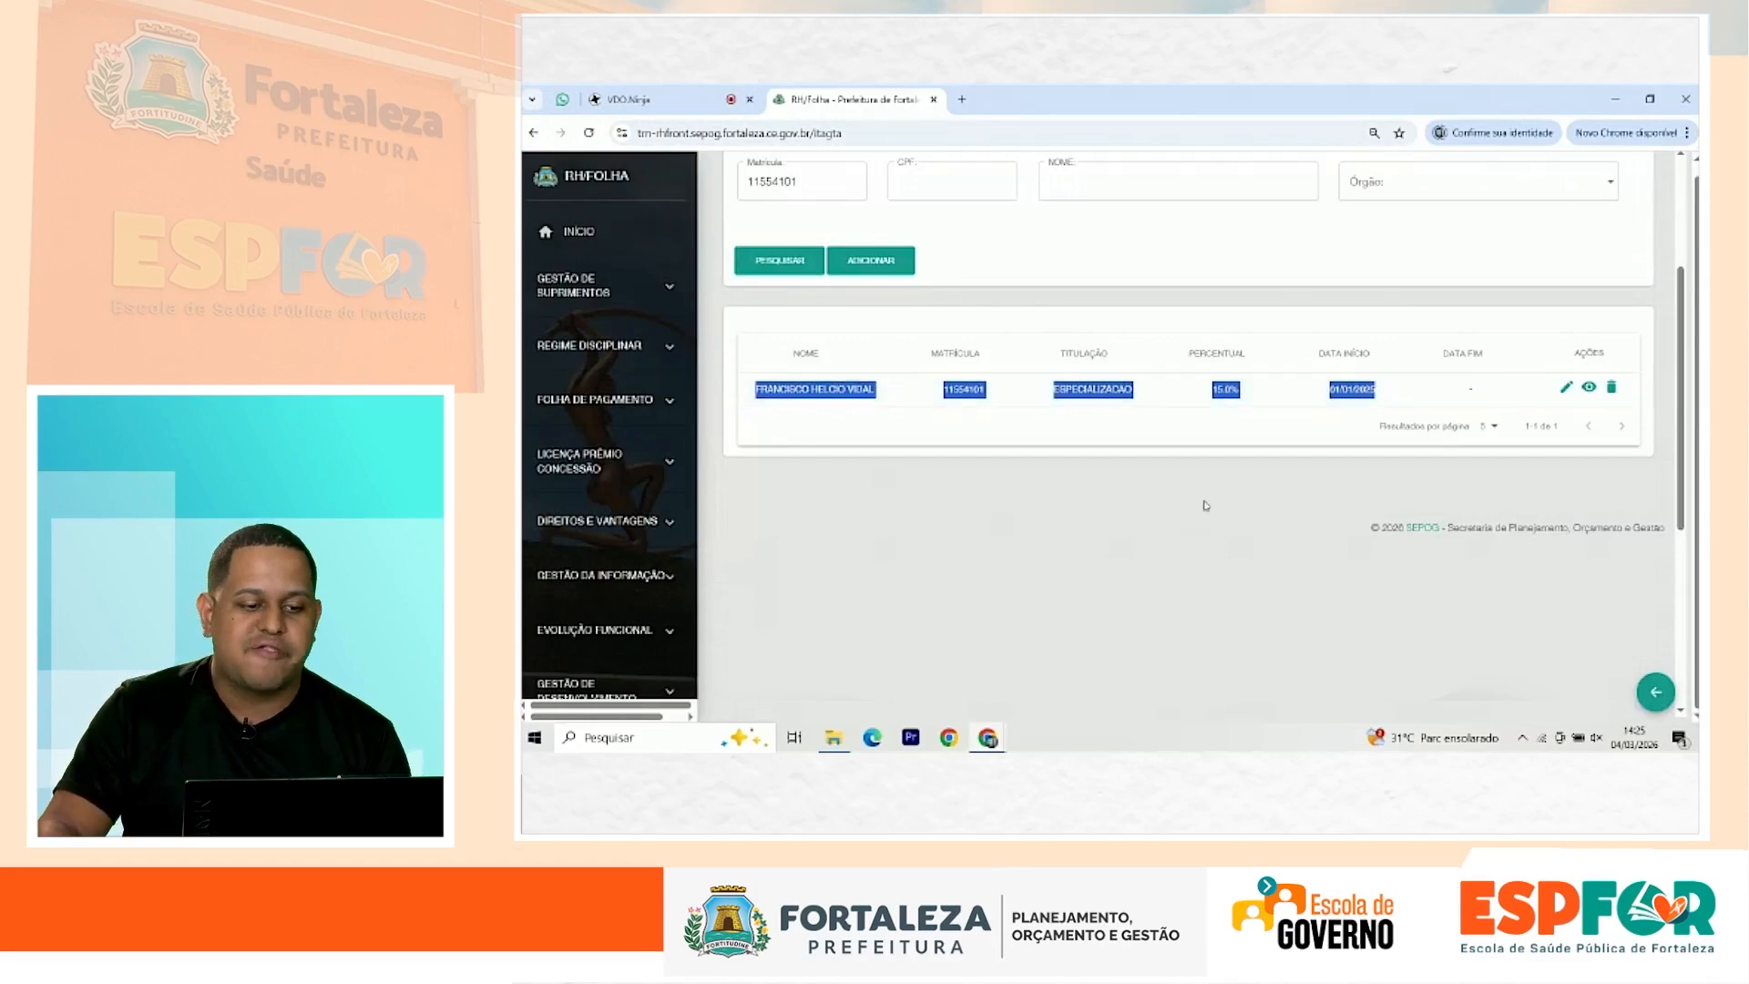